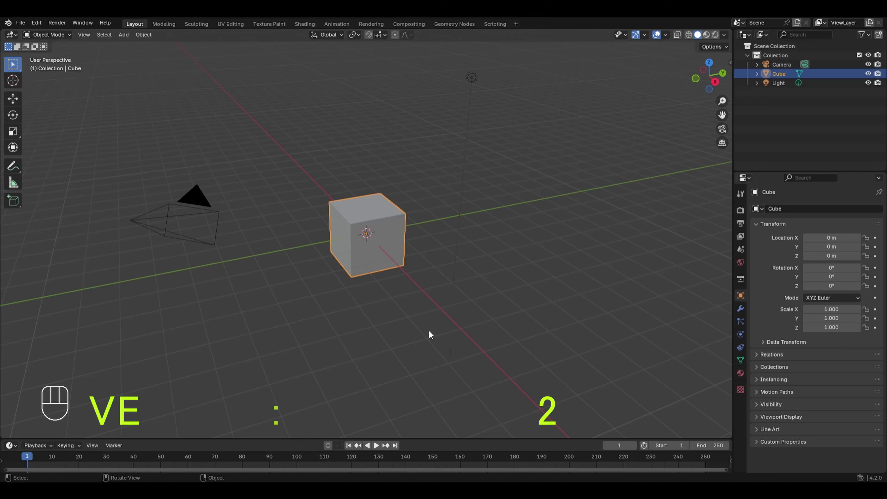
- Switch to the Geometry Nodes workspace and delete the default cube
{"action": "left_click", "coordinate": [454, 24]}
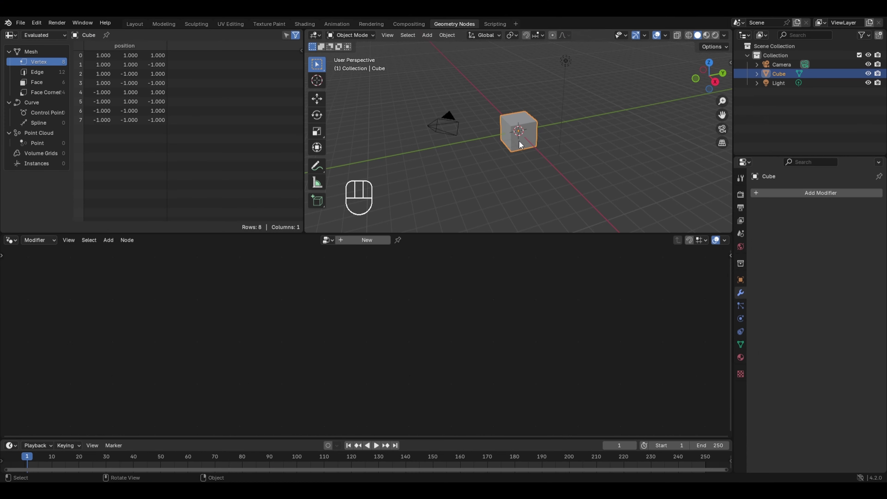
{"action": "key", "text": "x"}
{"action": "left_click", "coordinate": [530, 122]}
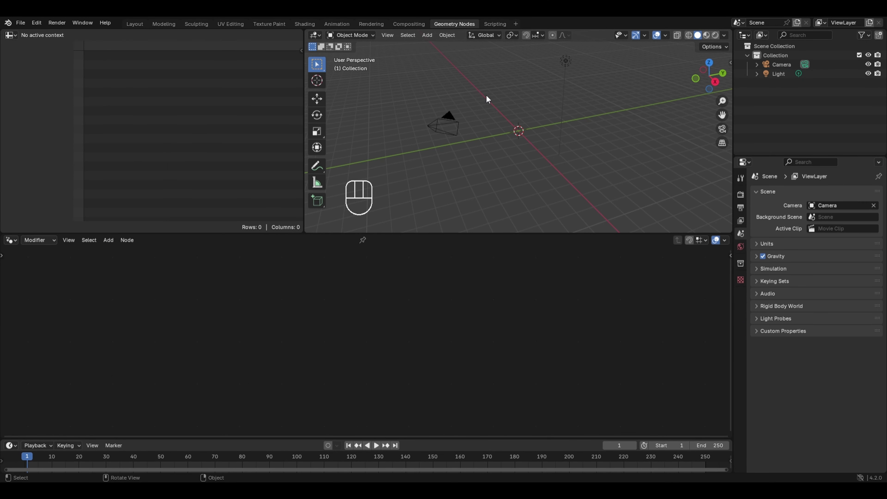
- Add a Bézier curve to the scene and show it in top orthographic view
{"action": "key", "text": "shift+a"}
{"action": "mouse_move", "coordinate": [453, 107]}
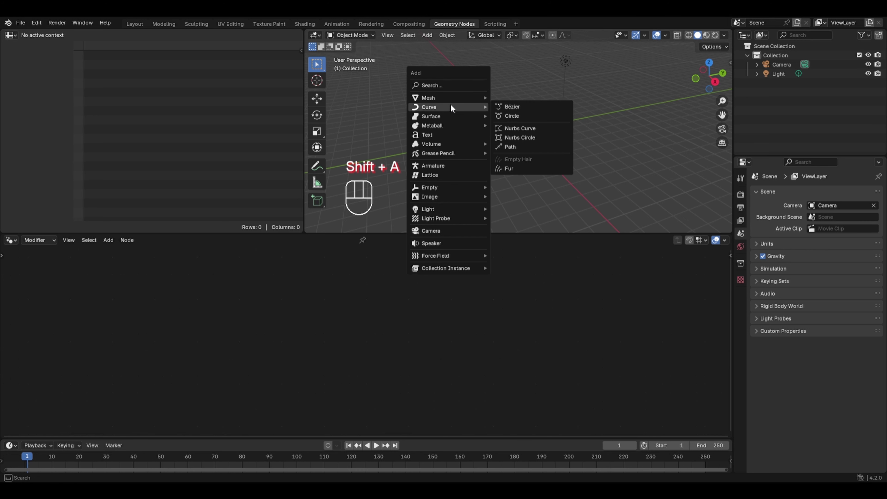
{"action": "left_click", "coordinate": [509, 106]}
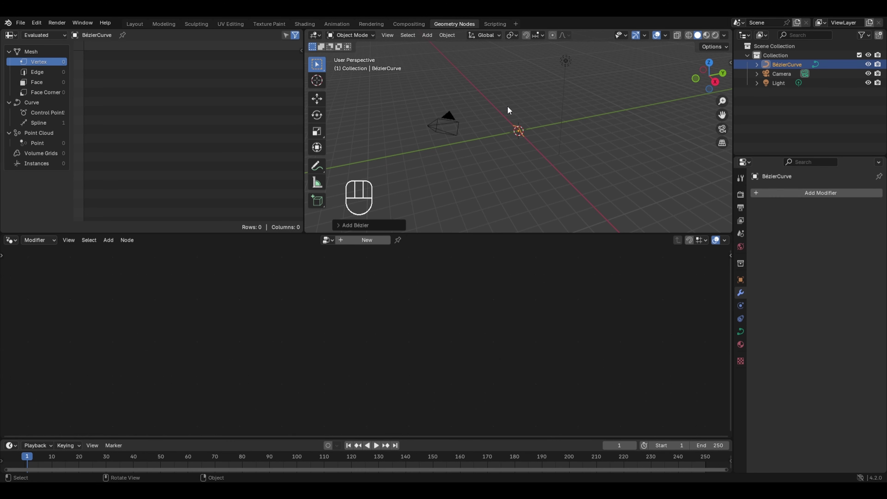
{"action": "key", "text": "KP_7"}
{"action": "scroll", "coordinate": [564, 125], "scroll_direction": "up", "scroll_amount": 3}
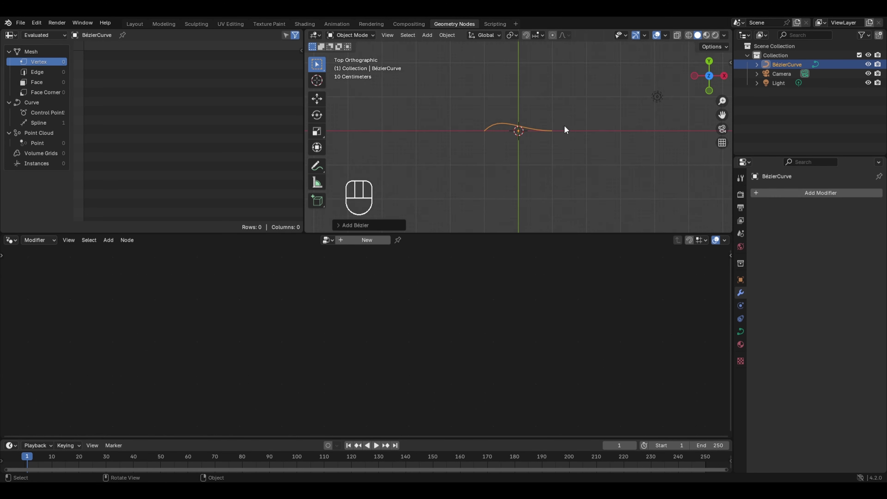
- Create a new geometry node tree on the Bézier curve and insert a Curve to Mesh node between Group Input and Group Output
{"action": "left_click", "coordinate": [362, 241]}
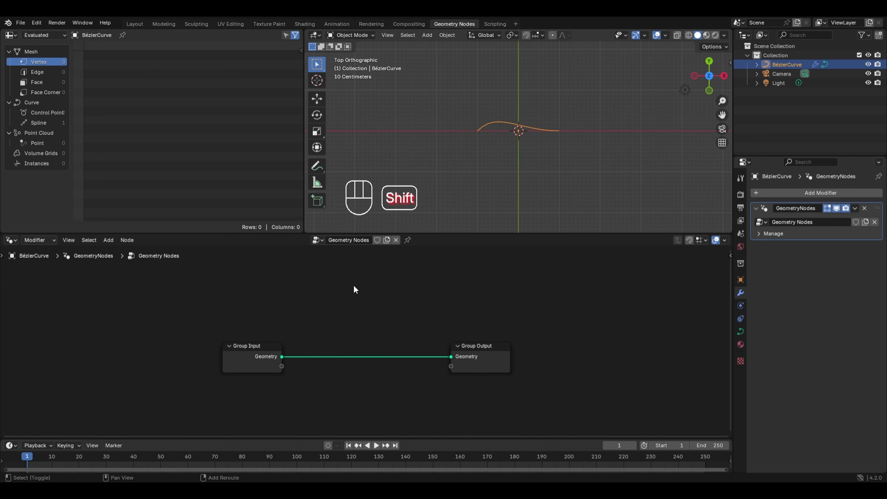
{"action": "key", "text": "shift+a"}
{"action": "mouse_move", "coordinate": [384, 319]}
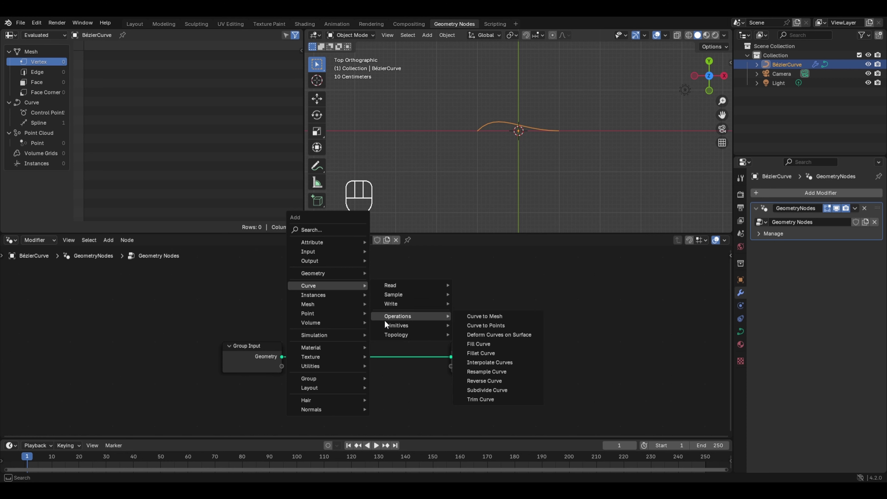
{"action": "left_click", "coordinate": [471, 317]}
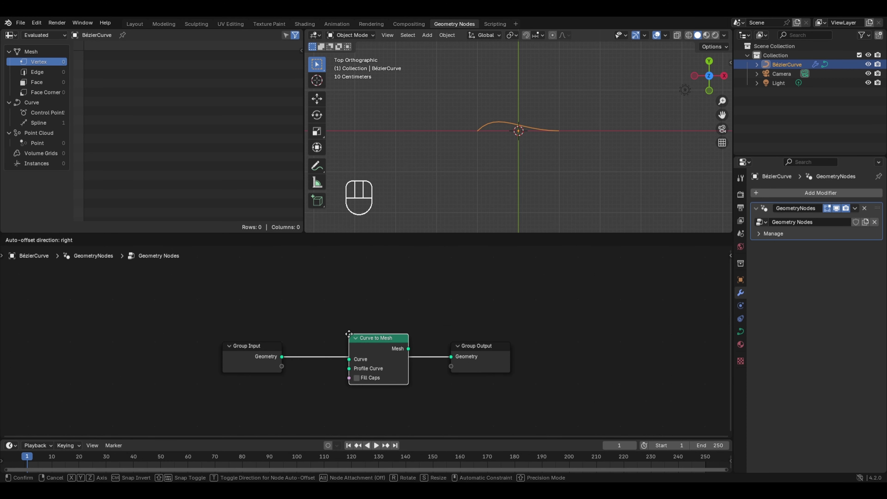
{"action": "left_click", "coordinate": [367, 331]}
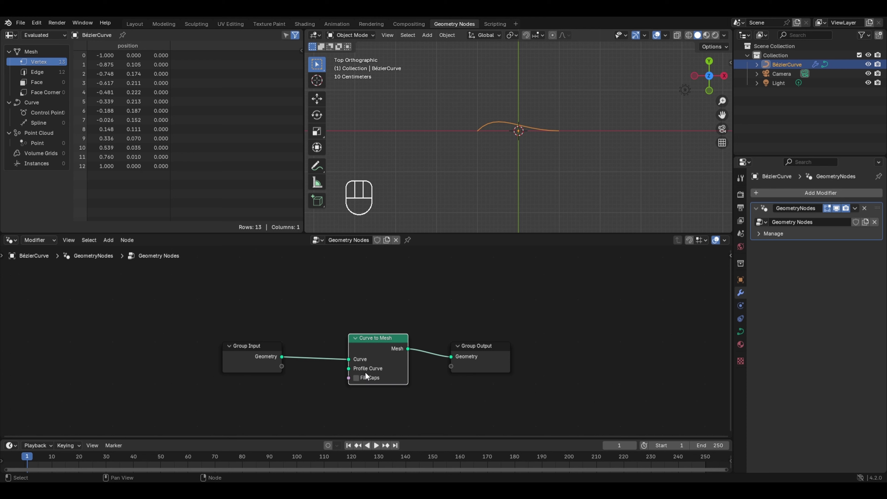
- Add a Curve Circle node and connect its Curve output to the Profile Curve input of Curve to Mesh
{"action": "key", "text": "shift+a"}
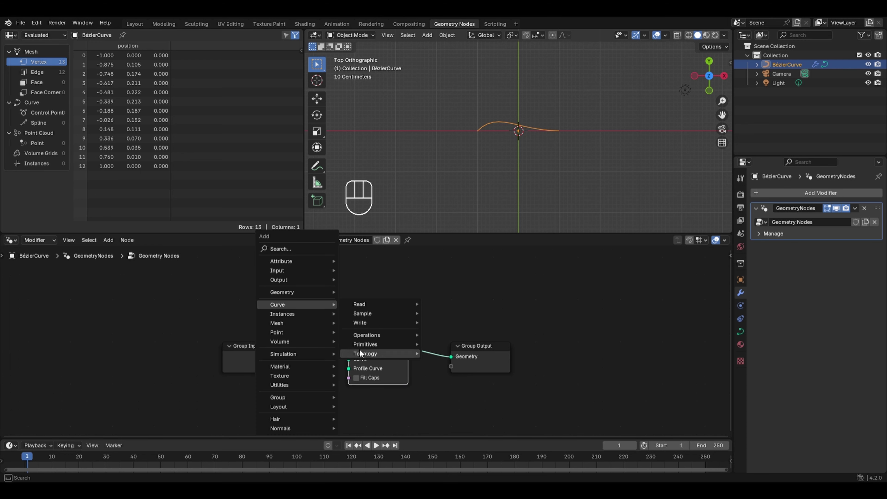
{"action": "mouse_move", "coordinate": [363, 344]}
{"action": "left_click", "coordinate": [456, 363]}
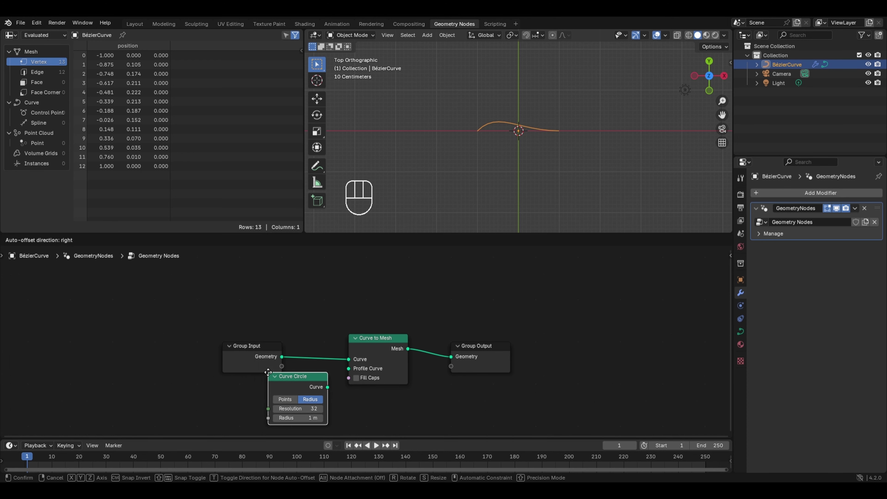
{"action": "left_click", "coordinate": [282, 371]}
{"action": "left_click_drag", "start_coordinate": [317, 387], "coordinate": [349, 368]}
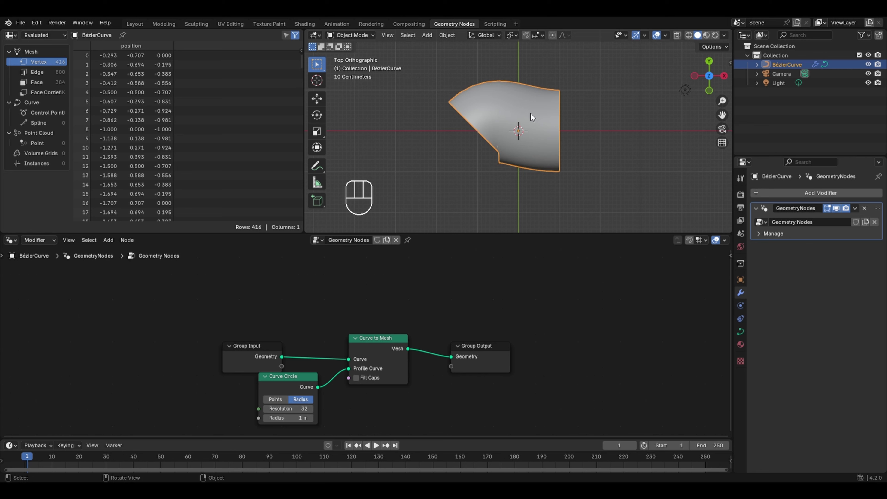
- Move Group Input away to make room and insert a Set Curve Radius node between it and Curve to Mesh
{"action": "left_click_drag", "start_coordinate": [252, 346], "coordinate": [138, 324]}
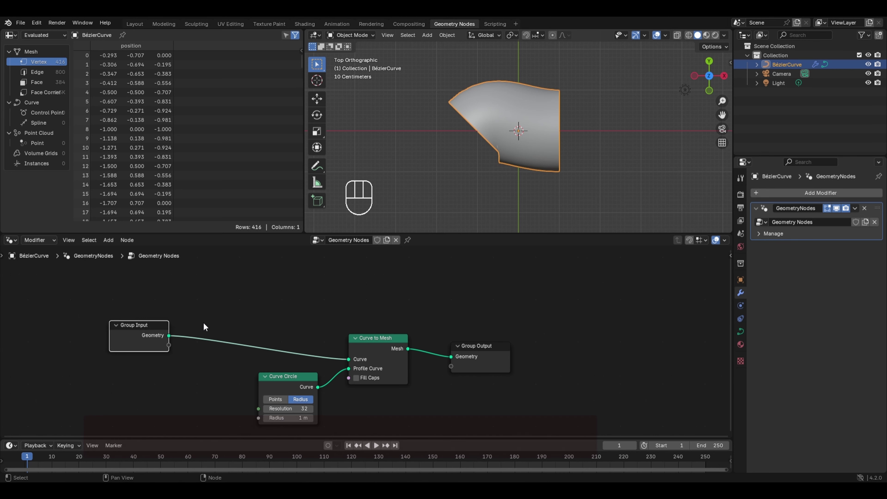
{"action": "key", "text": "shift+a"}
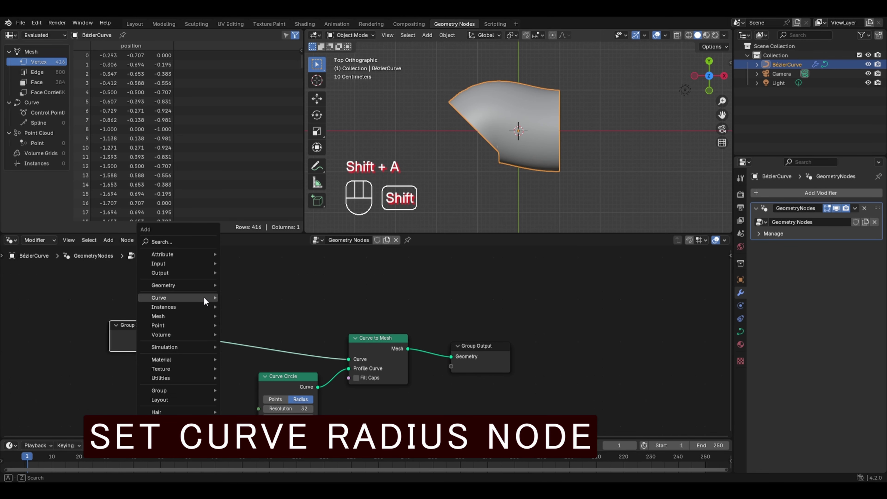
{"action": "mouse_move", "coordinate": [199, 296]}
{"action": "mouse_move", "coordinate": [232, 316]}
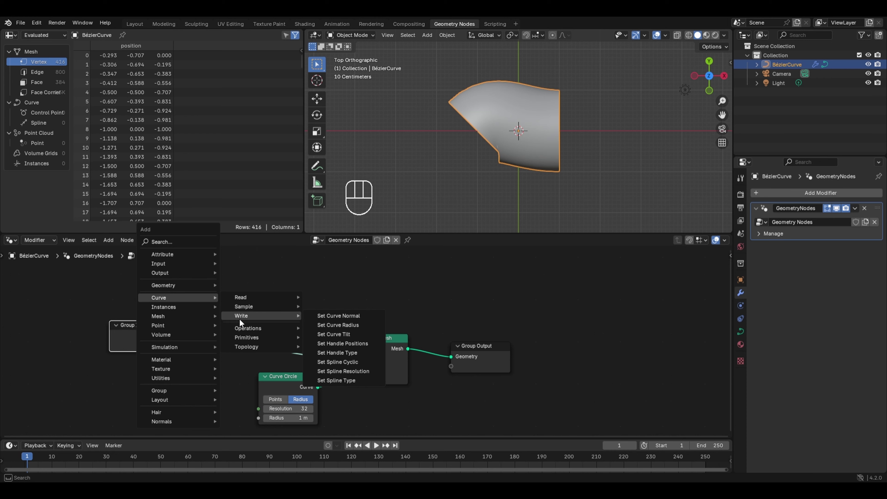
{"action": "left_click", "coordinate": [325, 324]}
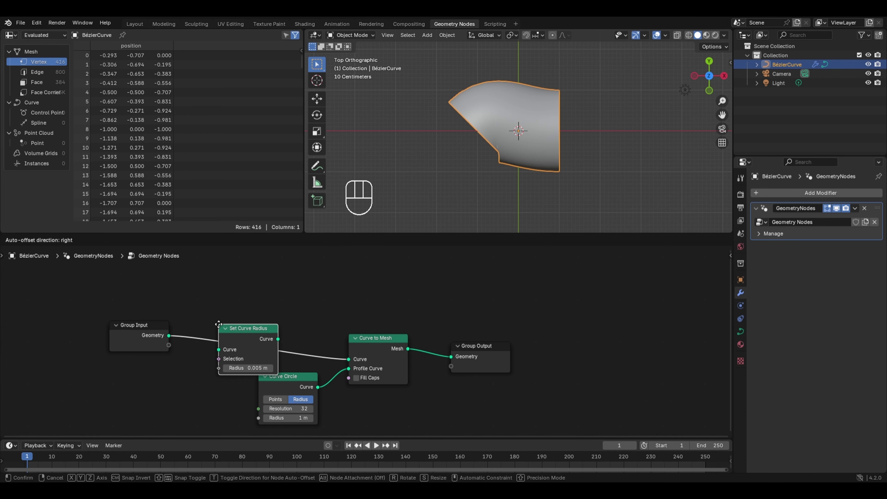
{"action": "left_click", "coordinate": [220, 328]}
{"action": "left_click_drag", "start_coordinate": [239, 367], "coordinate": [272, 367]}
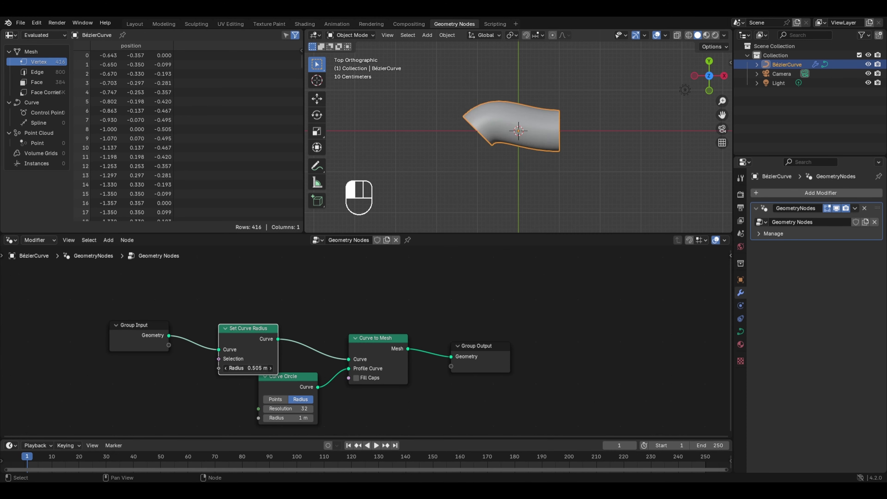
{"action": "right_click", "coordinate": [257, 368]}
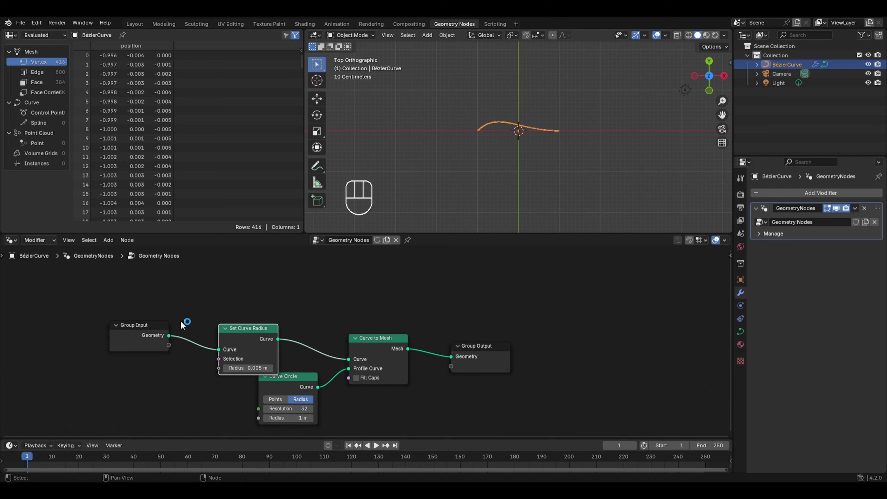
- Add a Spline Parameter node below Group Input and connect its Factor output to the Radius of Set Curve Radius
{"action": "key", "text": "shift+a"}
{"action": "mouse_move", "coordinate": [181, 323]}
{"action": "mouse_move", "coordinate": [228, 321]}
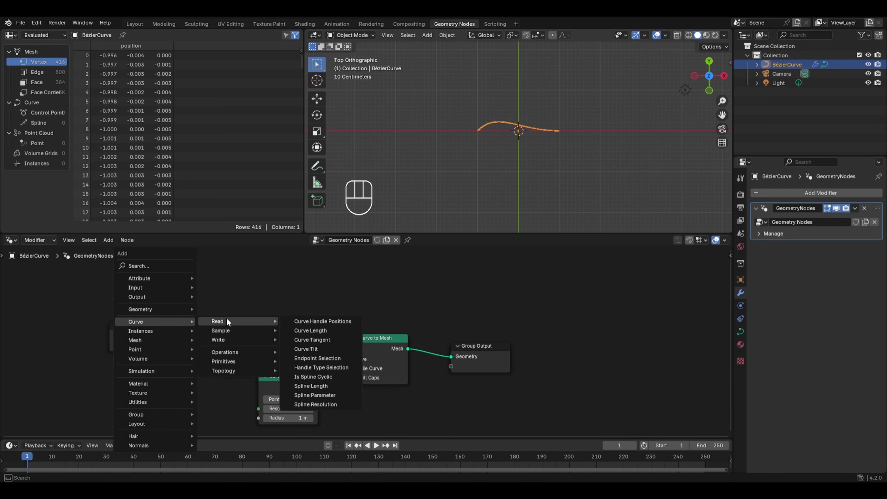
{"action": "left_click", "coordinate": [315, 395]}
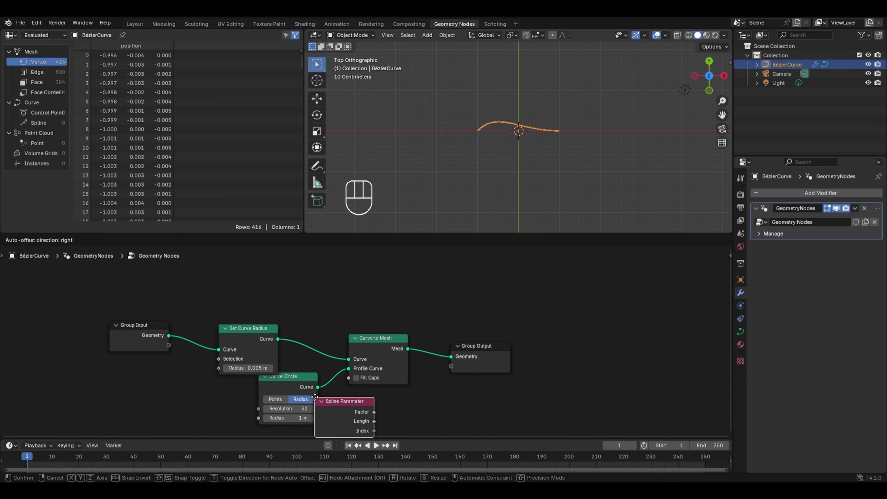
{"action": "left_click", "coordinate": [122, 380]}
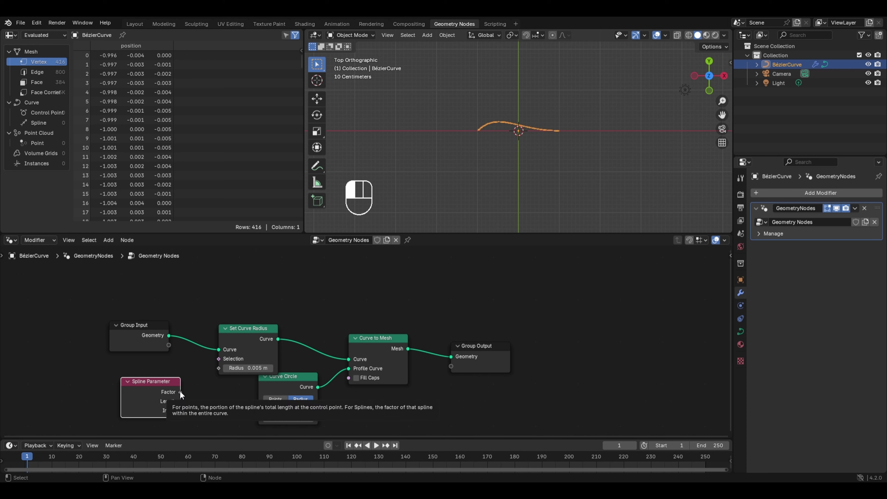
{"action": "left_click_drag", "start_coordinate": [179, 392], "coordinate": [219, 368]}
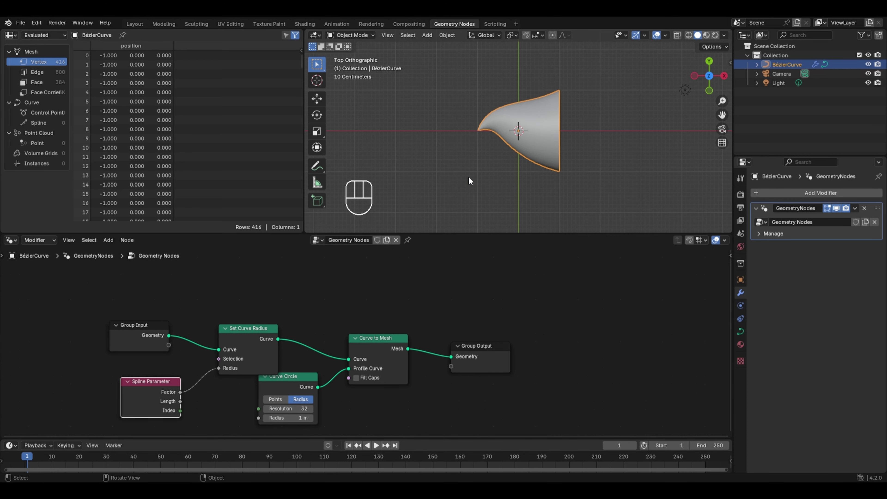
- Delete all of the default Bézier curve's geometry in Edit Mode
{"action": "key", "text": "Tab"}
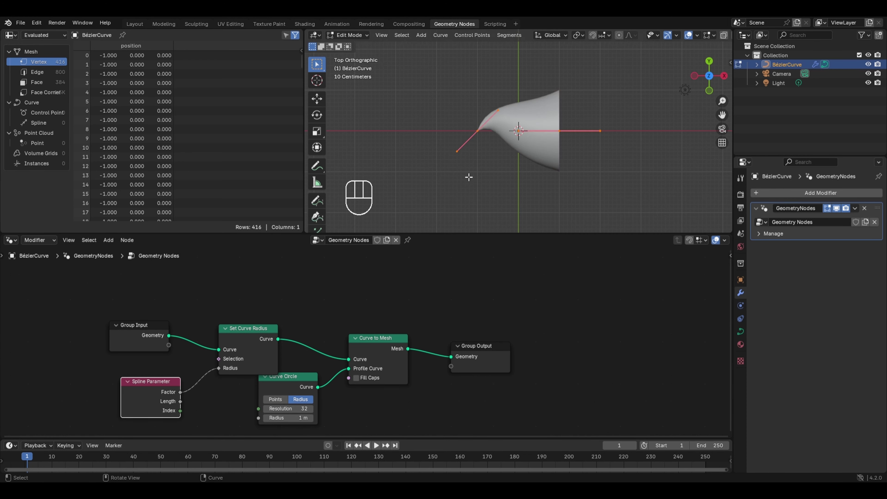
{"action": "key", "text": "a"}
{"action": "key", "text": "x"}
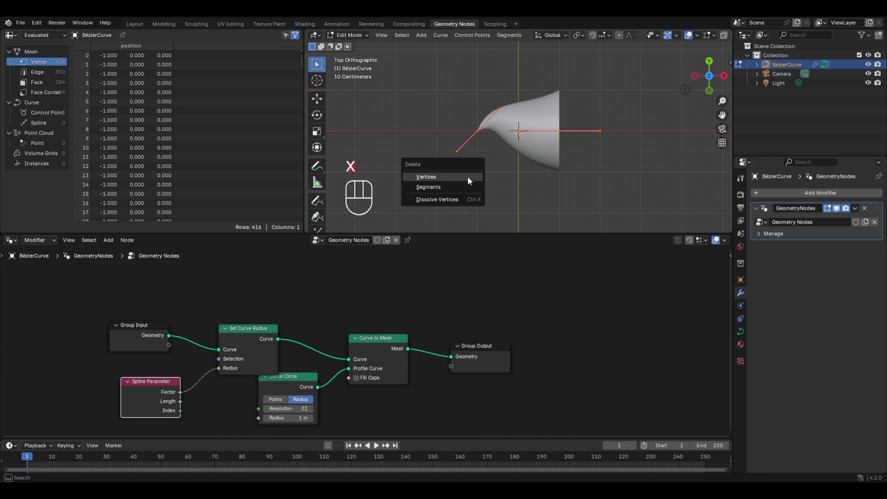
{"action": "left_click", "coordinate": [457, 187]}
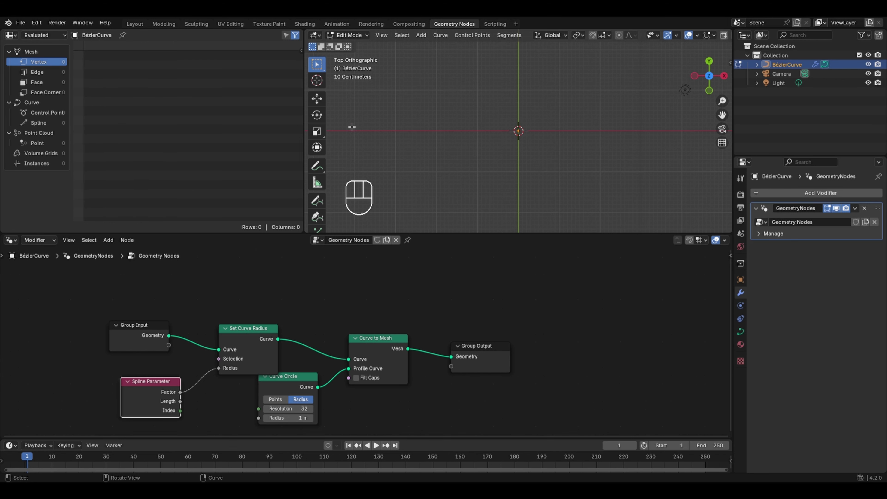
- Draw a long rising freehand curve starting at about X -3.7 m, and enable Fill Caps on the Curve to Mesh node
{"action": "left_click", "coordinate": [317, 200]}
{"action": "mouse_move", "coordinate": [366, 131]}
{"action": "left_mouse_down"}
{"action": "mouse_move", "coordinate": [438, 121]}
{"action": "mouse_move", "coordinate": [616, 61]}
{"action": "left_mouse_up"}
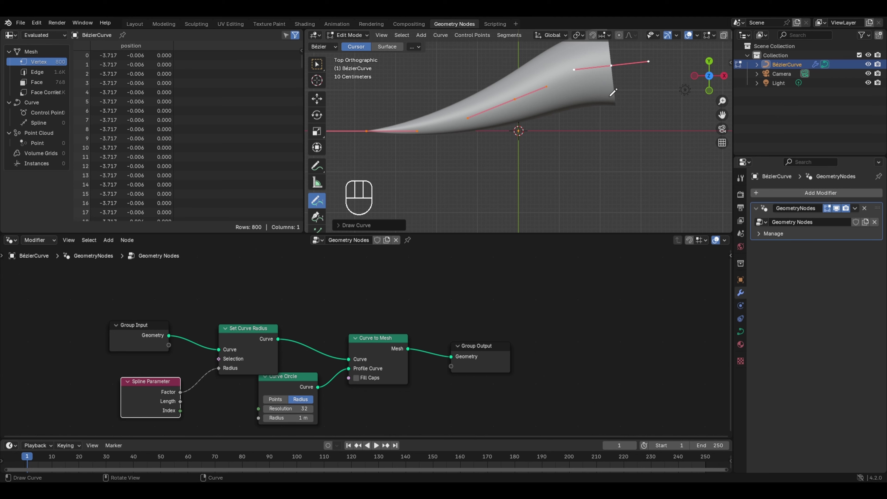
{"action": "scroll", "coordinate": [610, 96], "scroll_direction": "down", "scroll_amount": 1}
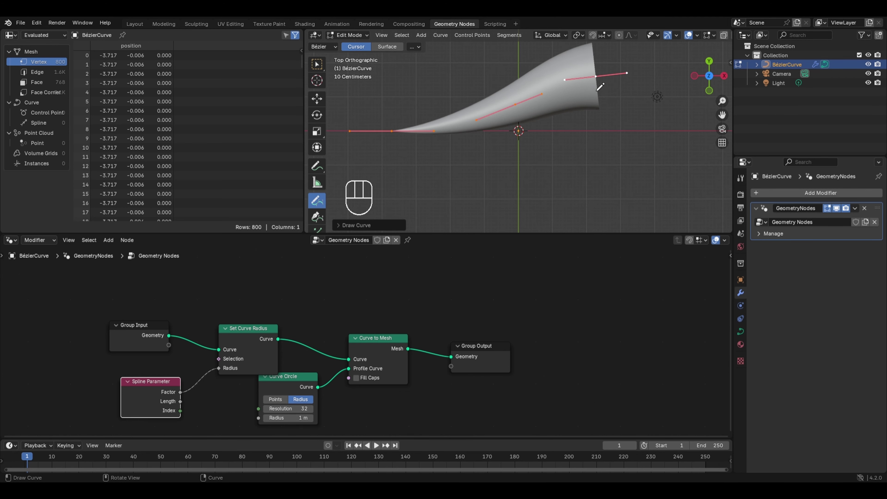
{"action": "mouse_move", "coordinate": [612, 134]}
{"action": "middle_mouse_down"}
{"action": "mouse_move", "coordinate": [562, 111]}
{"action": "mouse_move", "coordinate": [532, 75]}
{"action": "middle_mouse_up"}
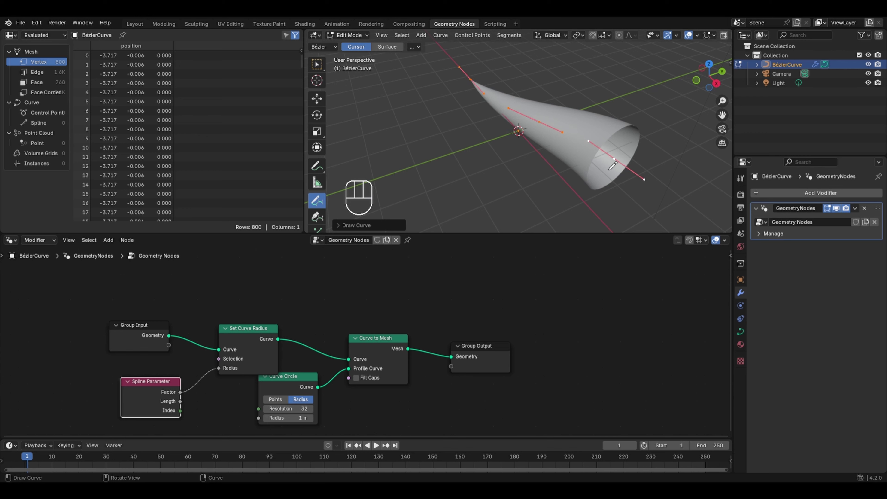
{"action": "left_click", "coordinate": [358, 378]}
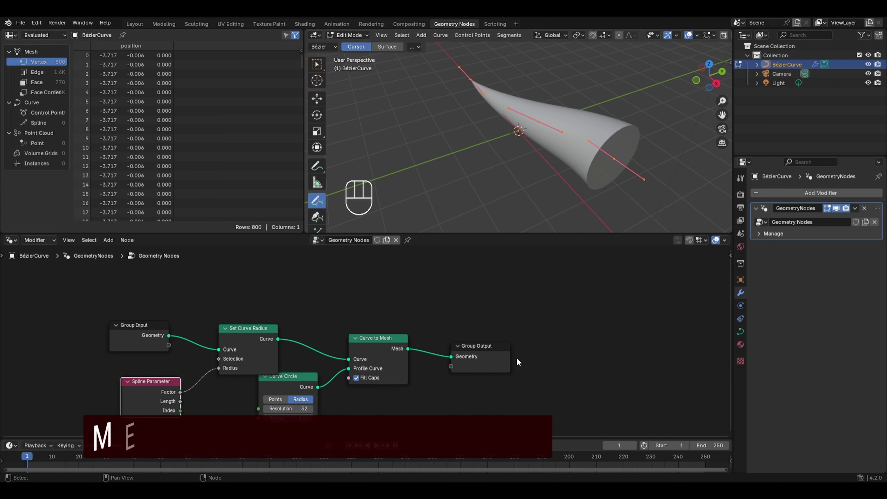
- Move Group Output farther out, insert a Mesh to Points node after Curve to Mesh, and set its mode to Faces
{"action": "left_click", "coordinate": [501, 352]}
{"action": "left_click_drag", "start_coordinate": [501, 349], "coordinate": [579, 305]}
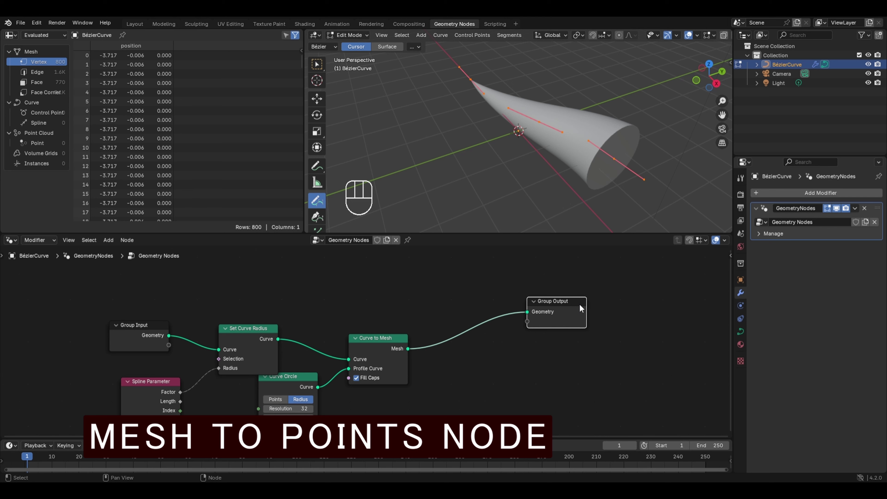
{"action": "key", "text": "shift+a"}
{"action": "mouse_move", "coordinate": [452, 362]}
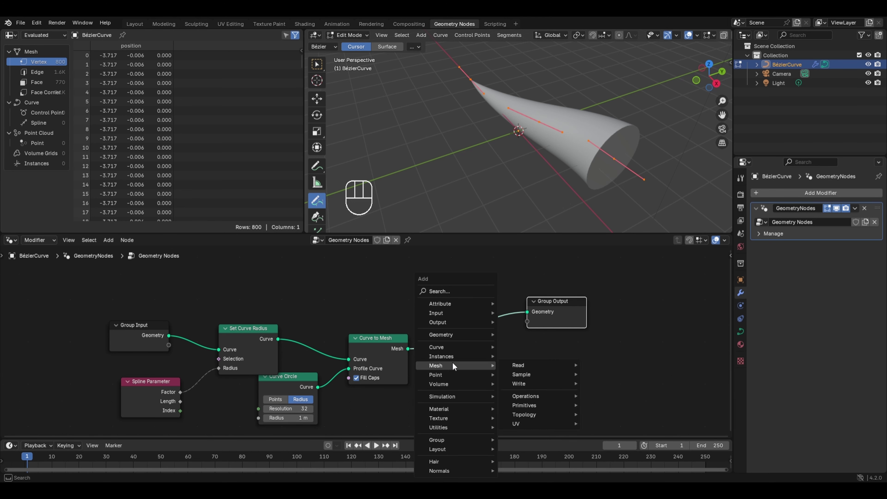
{"action": "mouse_move", "coordinate": [522, 395]}
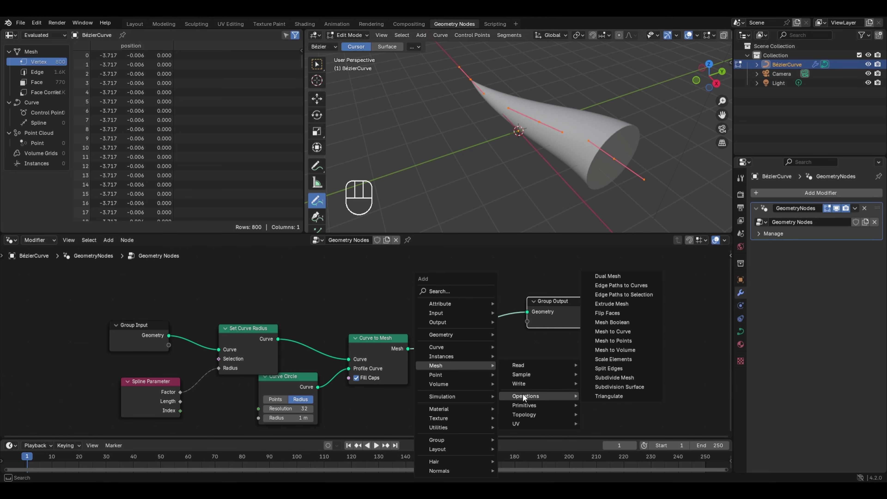
{"action": "left_click", "coordinate": [616, 343]}
{"action": "left_click", "coordinate": [486, 319]}
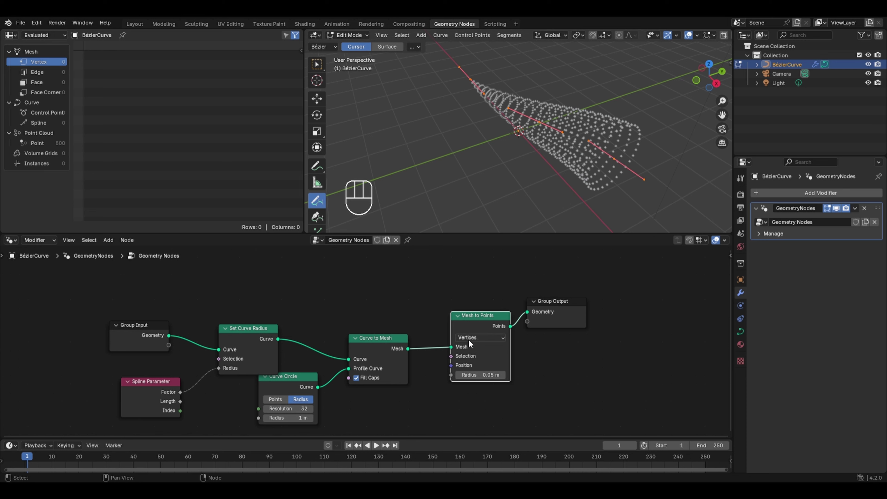
{"action": "left_click", "coordinate": [480, 337]}
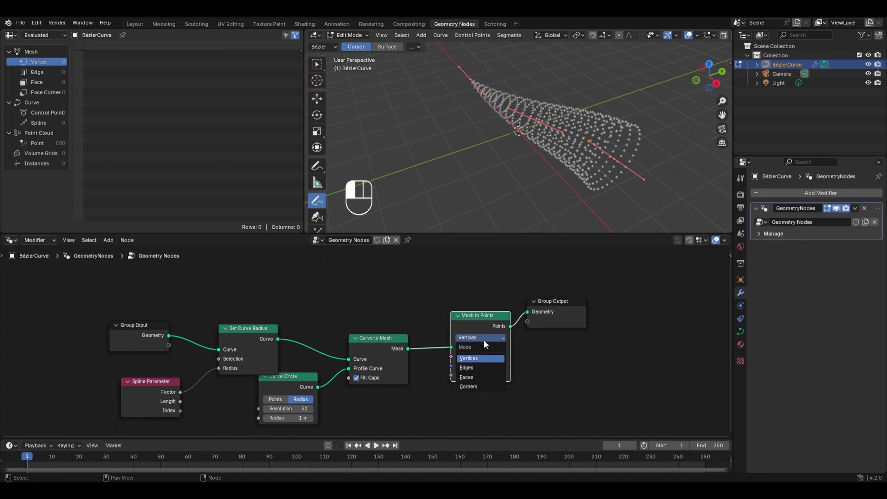
{"action": "left_click", "coordinate": [472, 377]}
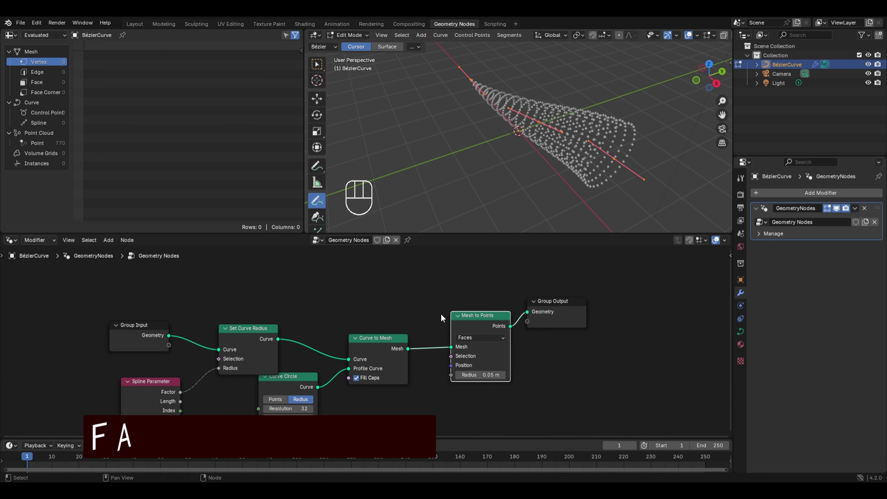
- Add a Face Area node above Set Curve Radius and Curve to Mesh in the node tree
{"action": "left_click", "coordinate": [401, 295]}
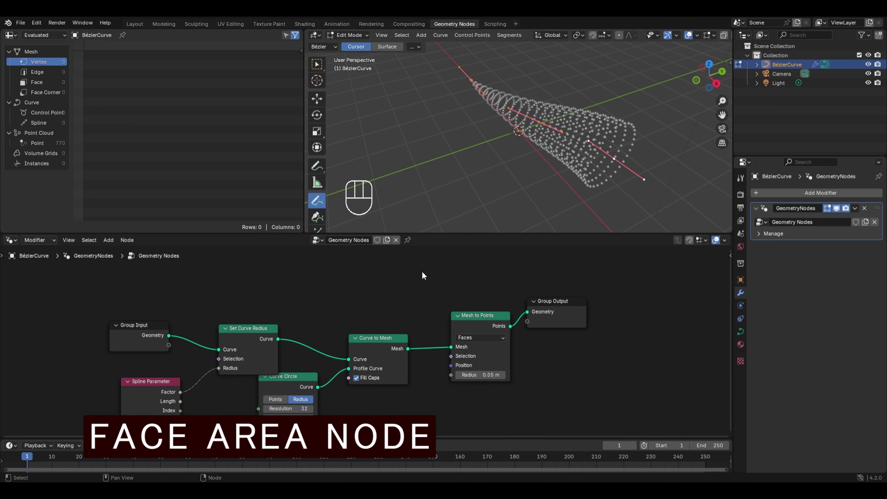
{"action": "key", "text": "shift+a"}
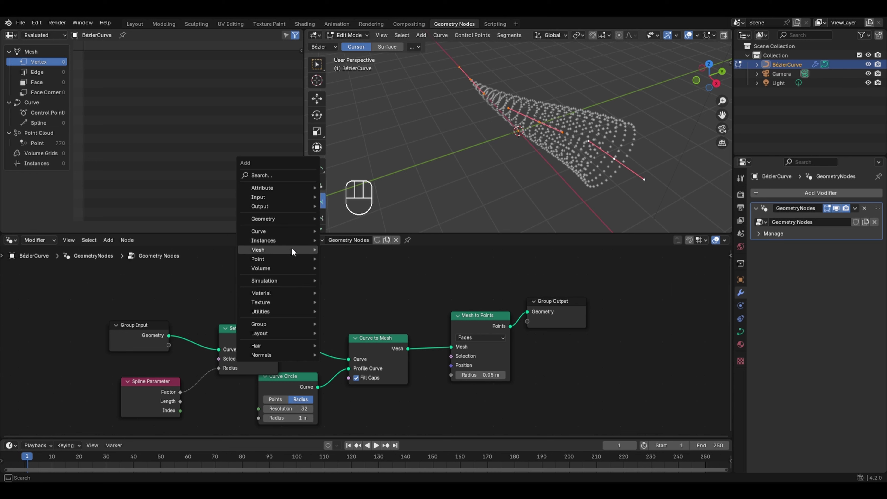
{"action": "mouse_move", "coordinate": [308, 250]}
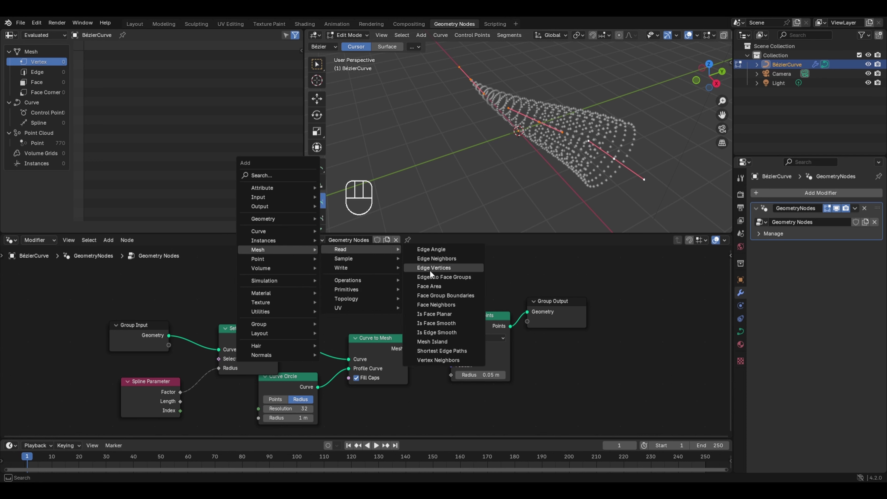
{"action": "left_click", "coordinate": [435, 288]}
{"action": "left_click", "coordinate": [369, 288]}
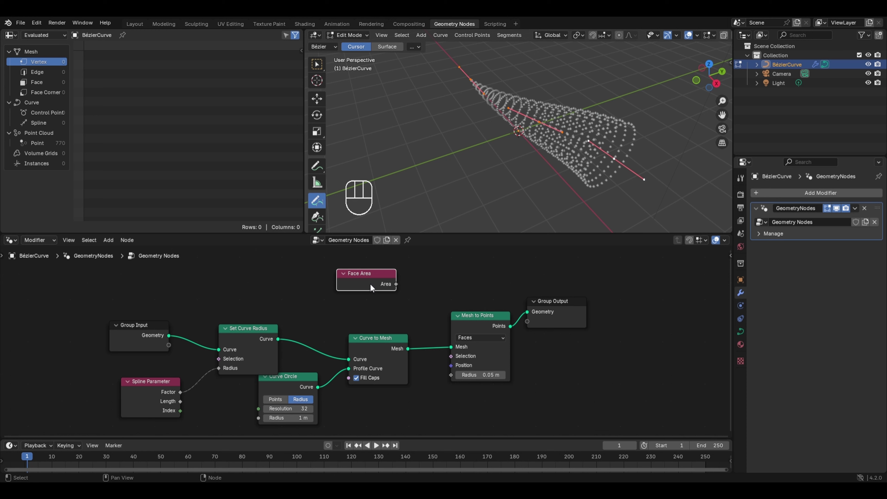
{"action": "left_click_drag", "start_coordinate": [370, 287], "coordinate": [330, 288]}
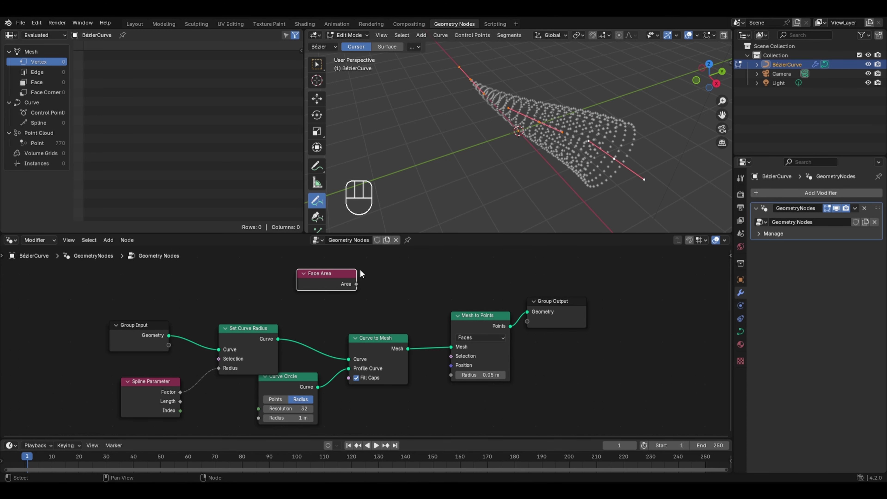
- Add a Compare node beside Face Area and connect the Area output to its A input
{"action": "key", "text": "shift+a"}
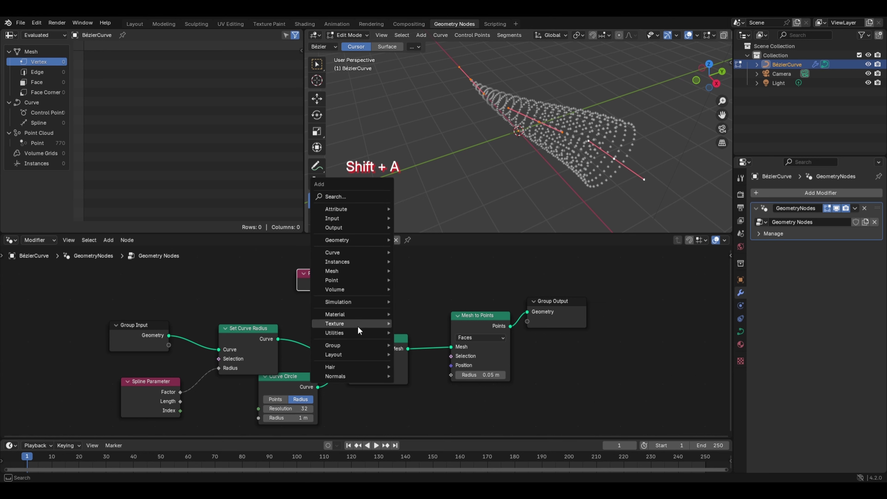
{"action": "mouse_move", "coordinate": [353, 334]}
{"action": "mouse_move", "coordinate": [419, 372]}
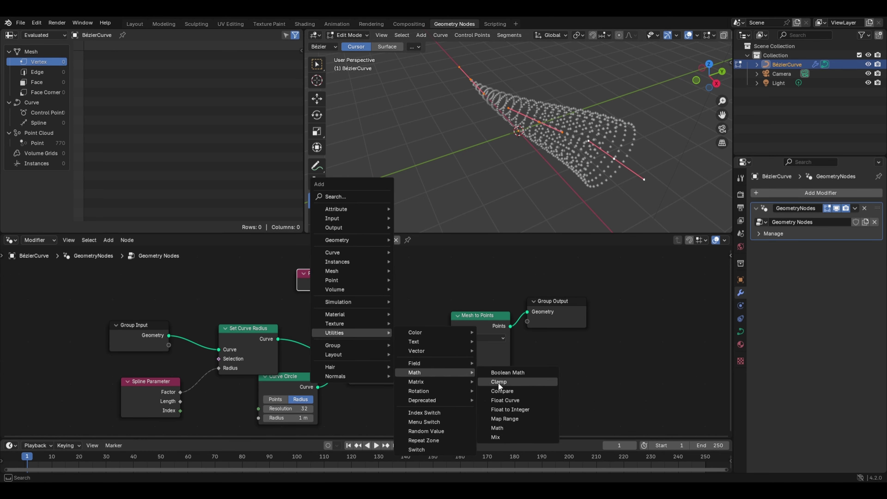
{"action": "left_click", "coordinate": [496, 392]}
{"action": "left_click", "coordinate": [381, 252]}
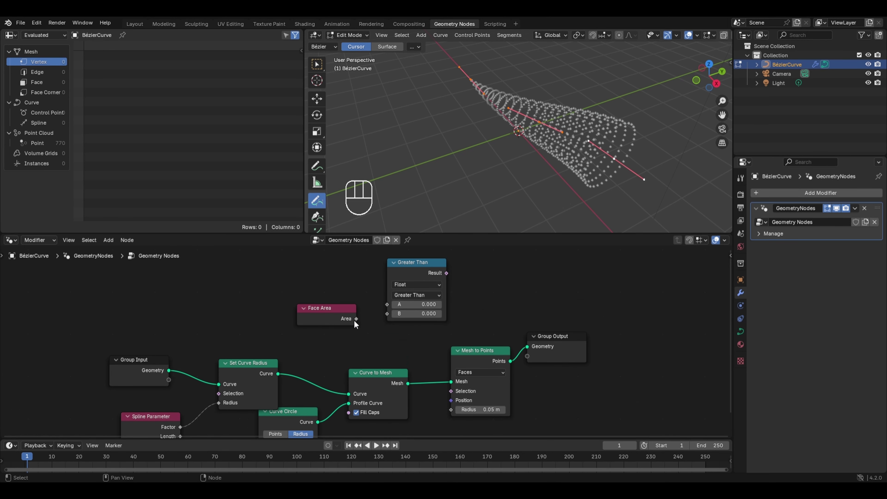
{"action": "left_click_drag", "start_coordinate": [356, 319], "coordinate": [386, 304]}
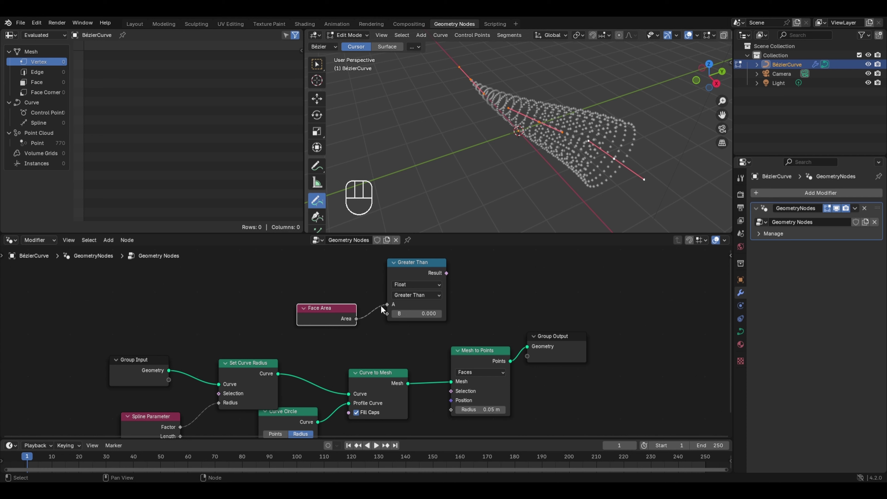
- Return the curve to Object Mode and examine the generated points at the tube's wide capped end
{"action": "key", "text": "Tab"}
{"action": "left_click", "coordinate": [448, 139]}
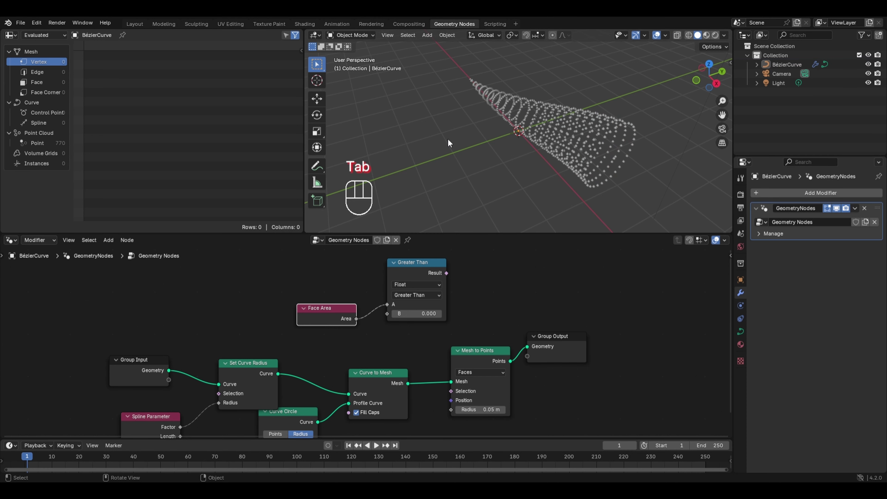
{"action": "left_click", "coordinate": [482, 373]}
{"action": "middle_click_drag", "start_coordinate": [497, 133], "coordinate": [465, 109]}
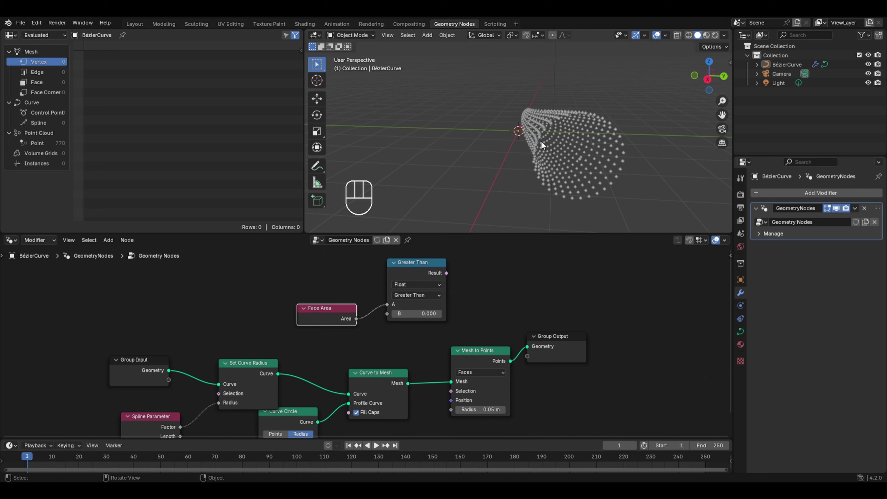
{"action": "middle_click_drag", "start_coordinate": [539, 117], "coordinate": [581, 131]}
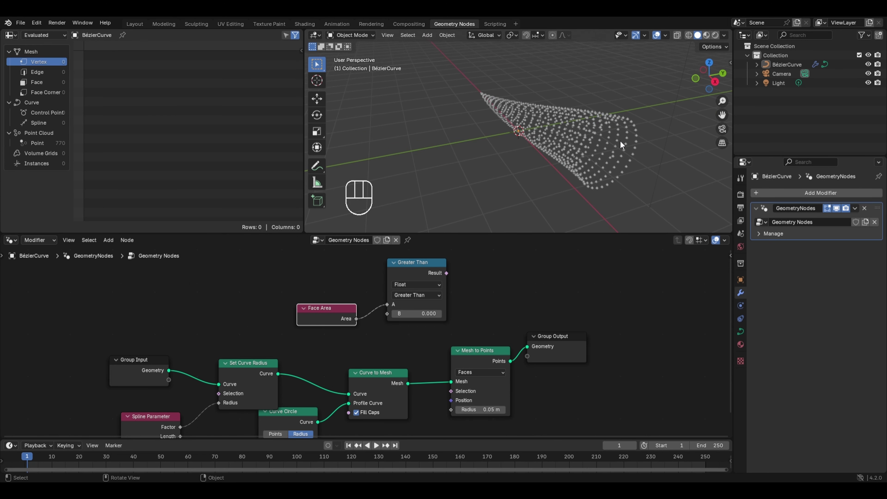
- Connect the Greater Than result to the Selection of Mesh to Points and set its B threshold to 0.070
{"action": "left_click_drag", "start_coordinate": [446, 272], "coordinate": [450, 391]}
{"action": "left_click_drag", "start_coordinate": [421, 264], "coordinate": [412, 266]}
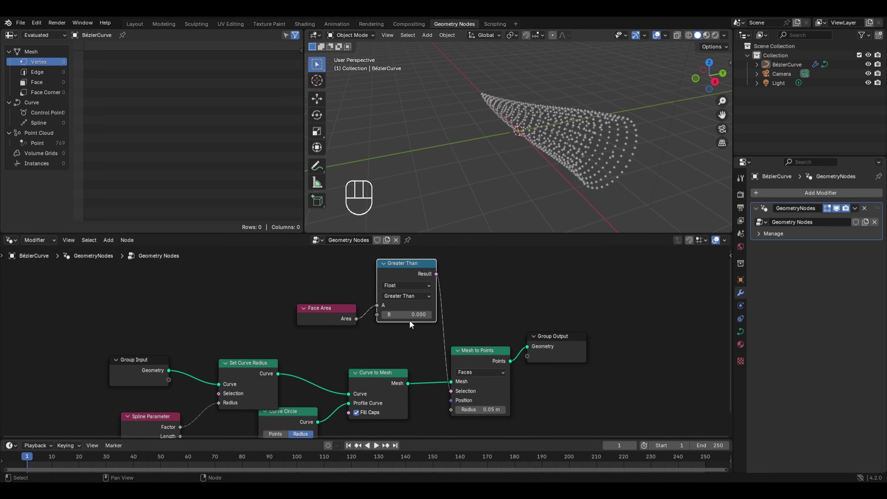
{"action": "left_click_drag", "start_coordinate": [398, 313], "coordinate": [410, 314], "text": "shift"}
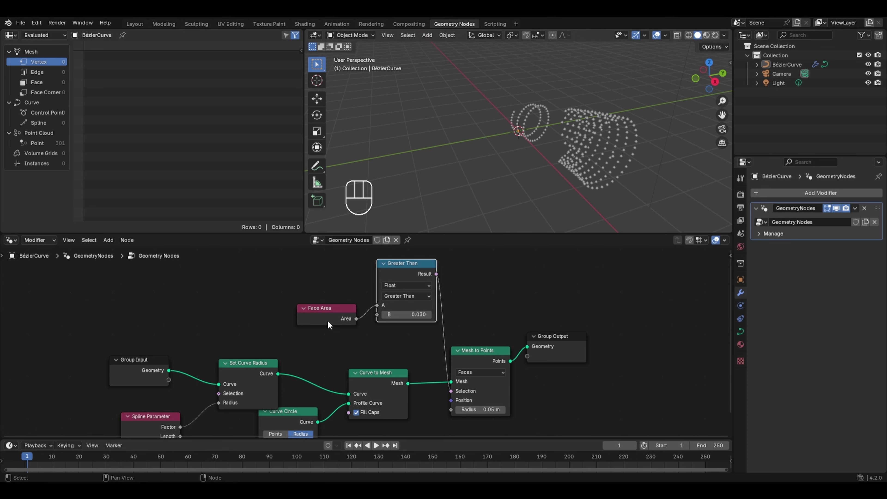
{"action": "left_click_drag", "start_coordinate": [391, 314], "coordinate": [393, 313], "text": "shift"}
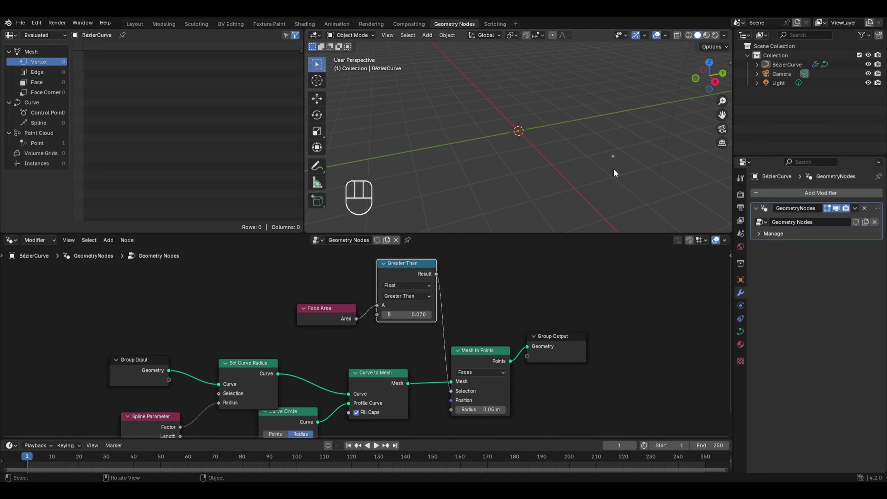
- Insert a Join Geometry node before Group Output and also feed it the mesh from Curve to Mesh
{"action": "left_click_drag", "start_coordinate": [560, 339], "coordinate": [633, 338]}
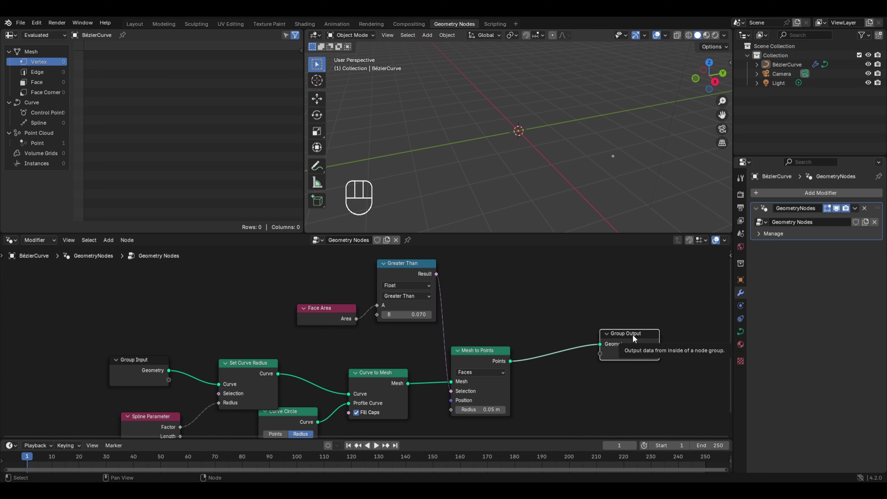
{"action": "key", "text": "shift+a"}
{"action": "mouse_move", "coordinate": [464, 191]}
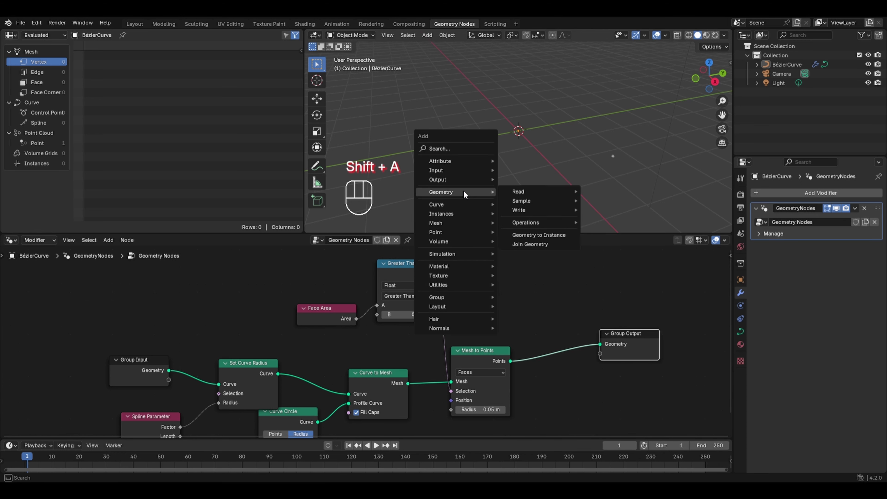
{"action": "left_click", "coordinate": [527, 244]}
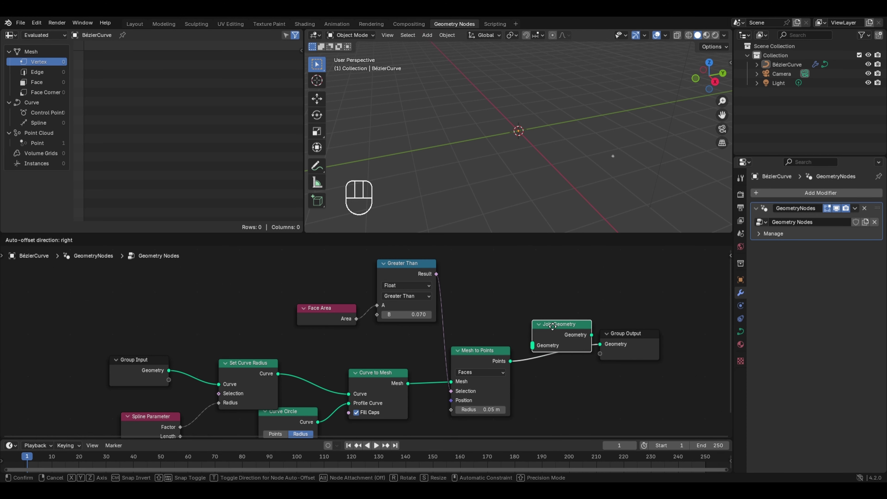
{"action": "left_click", "coordinate": [552, 343]}
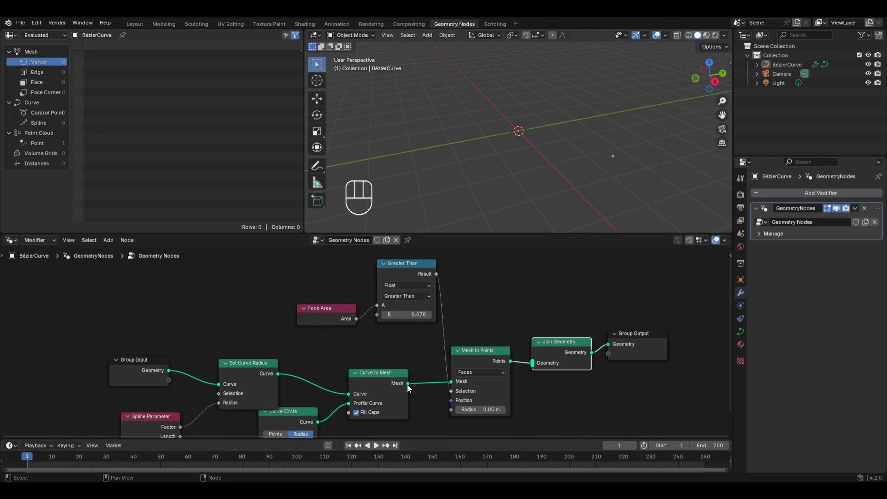
{"action": "left_click_drag", "start_coordinate": [408, 383], "coordinate": [538, 366]}
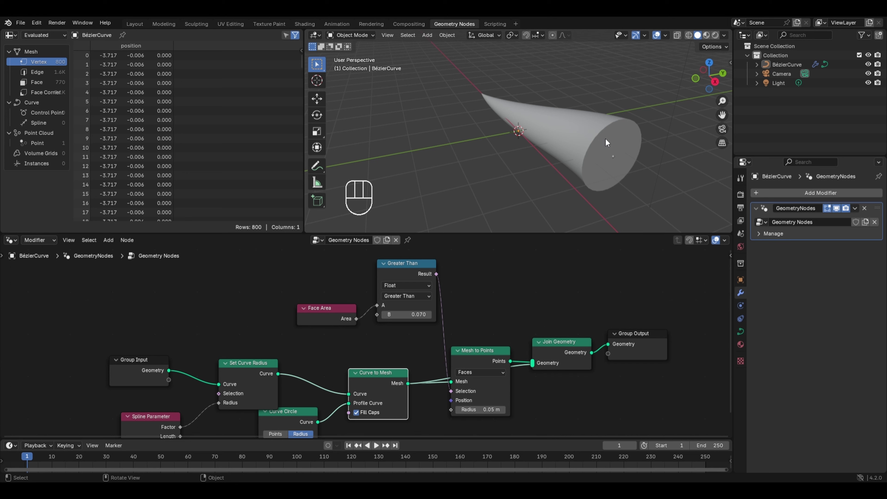
- Add a cube and move it about 4.8 m along X, beyond the tube's wide end
{"action": "middle_click_drag", "start_coordinate": [535, 141], "coordinate": [588, 151]}
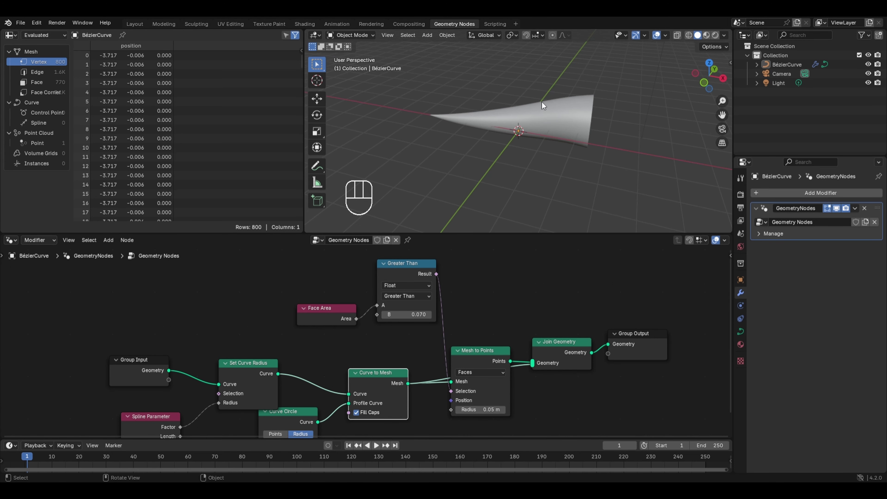
{"action": "key", "text": "shift+a"}
{"action": "mouse_move", "coordinate": [516, 113]}
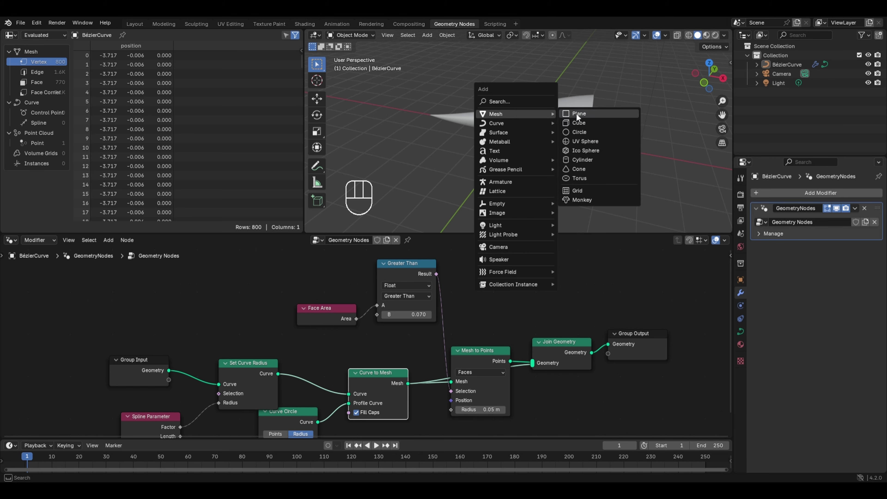
{"action": "left_click", "coordinate": [572, 123]}
{"action": "key", "text": "g"}
{"action": "key", "text": "x"}
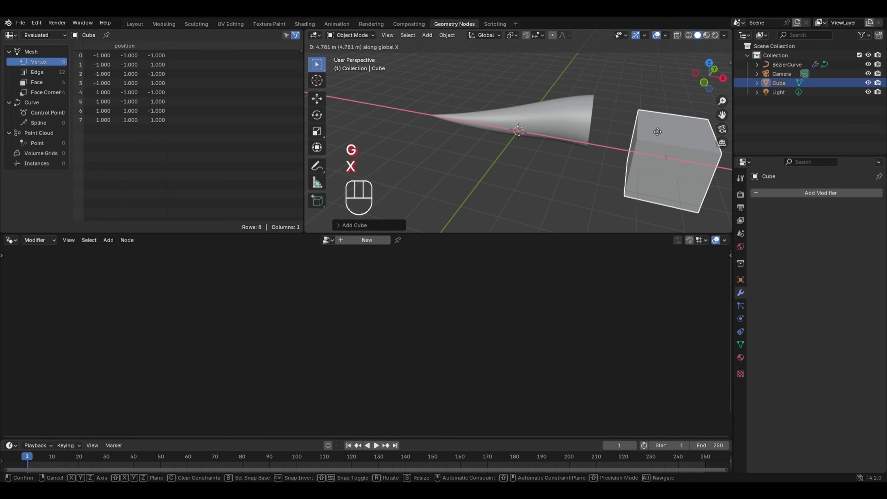
{"action": "left_click", "coordinate": [657, 132]}
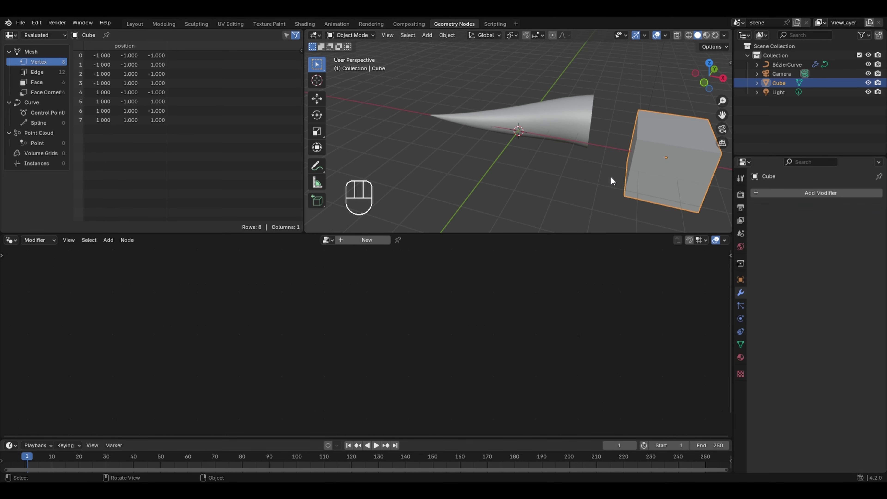
- Give the cube a Subdivision Surface modifier with 2 viewport levels and apply it
{"action": "left_click", "coordinate": [800, 191]}
{"action": "mouse_move", "coordinate": [752, 228]}
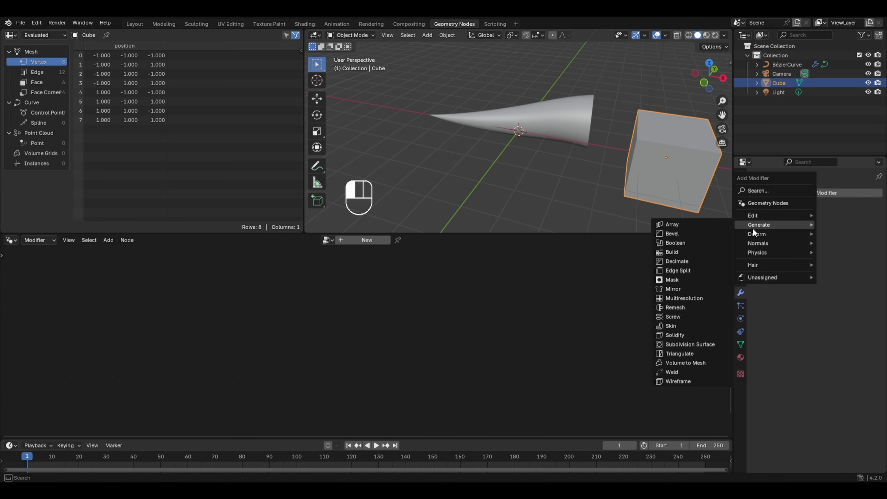
{"action": "left_click", "coordinate": [701, 345]}
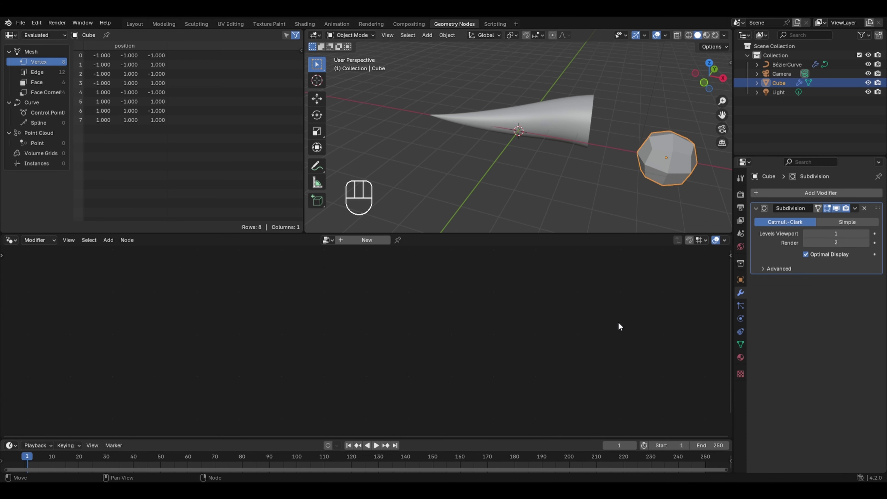
{"action": "left_click", "coordinate": [863, 233]}
{"action": "left_click", "coordinate": [852, 208]}
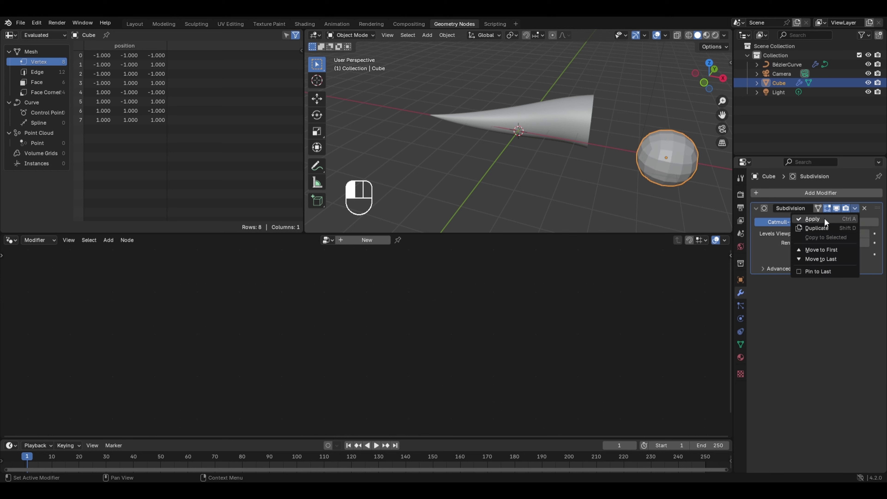
{"action": "left_click", "coordinate": [824, 219]}
- Enter Edit Mode on the subdivided cube and enable mesh symmetry on the Y axis
{"action": "middle_click_drag", "start_coordinate": [687, 198], "coordinate": [632, 181]}
{"action": "key", "text": "Tab"}
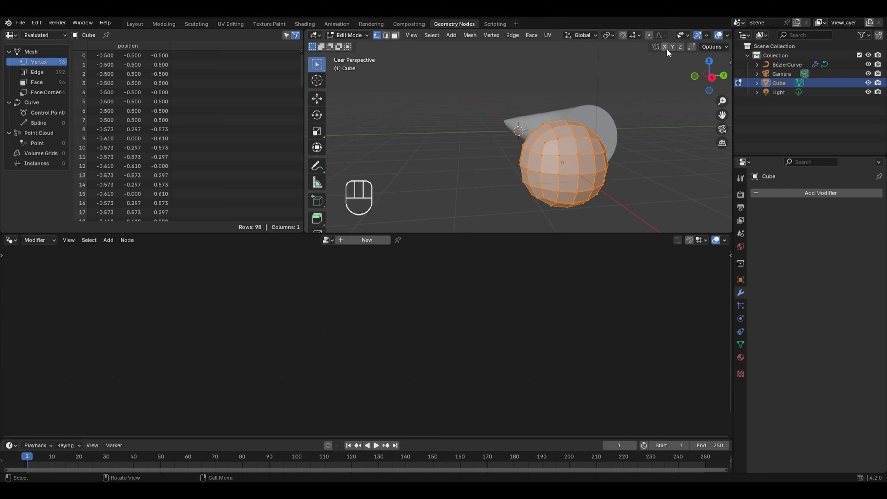
{"action": "left_click", "coordinate": [675, 45]}
- Try pulling one upper side vertex outward with its mirrored counterpart, and undo the move
{"action": "left_click", "coordinate": [533, 132]}
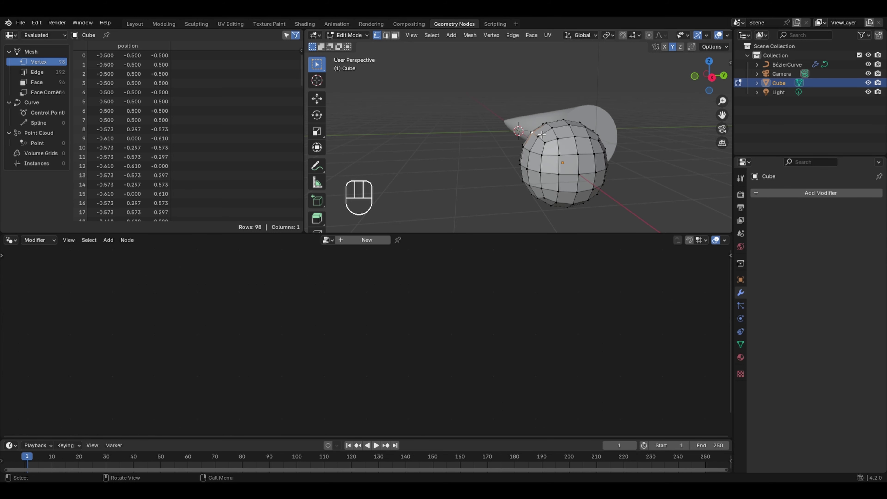
{"action": "key", "text": "g"}
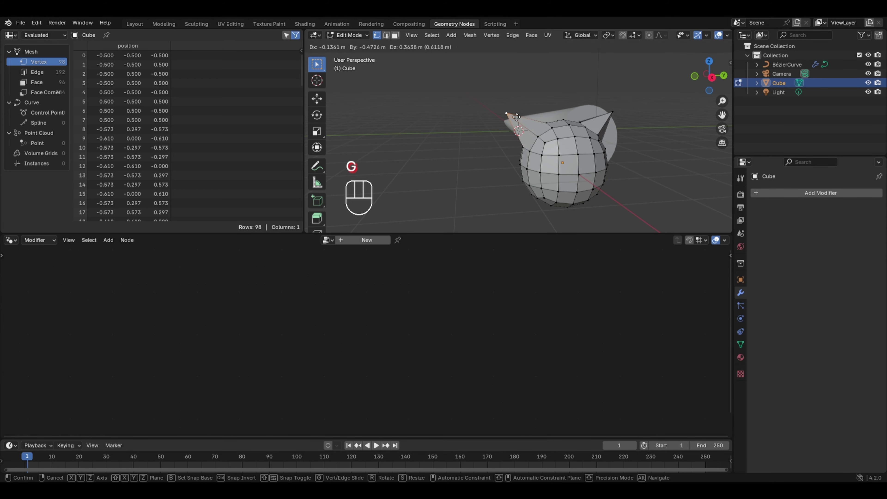
{"action": "left_click", "coordinate": [517, 117]}
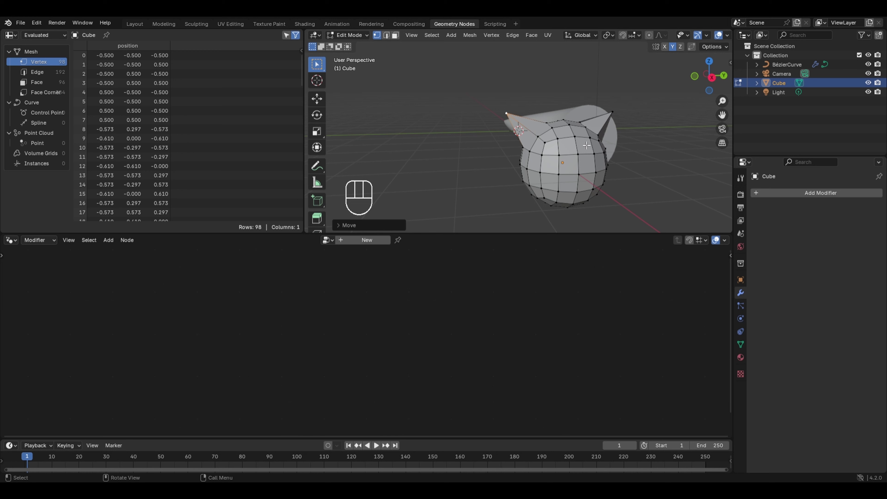
{"action": "key", "text": "ctrl+z"}
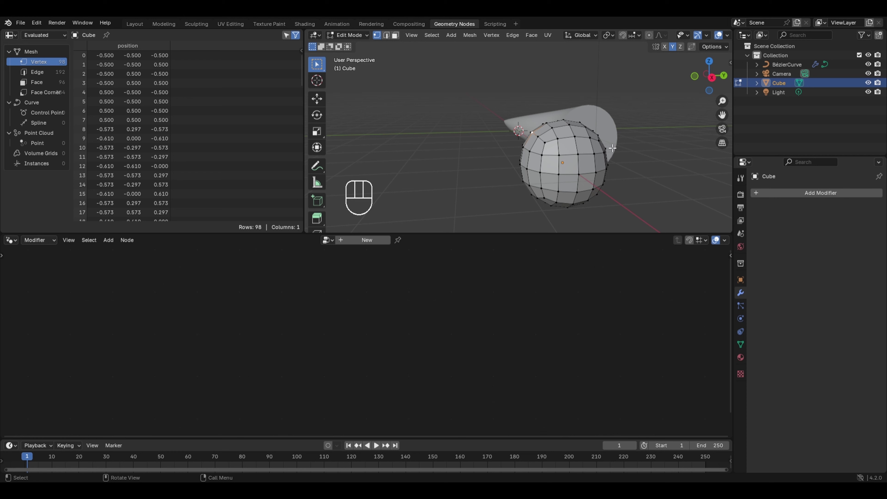
- With proportional editing at about 0.68 m influence, pull the mirrored upper side vertices about 0.32 m up and outward into ears
{"action": "middle_click_drag", "start_coordinate": [597, 168], "coordinate": [560, 132]}
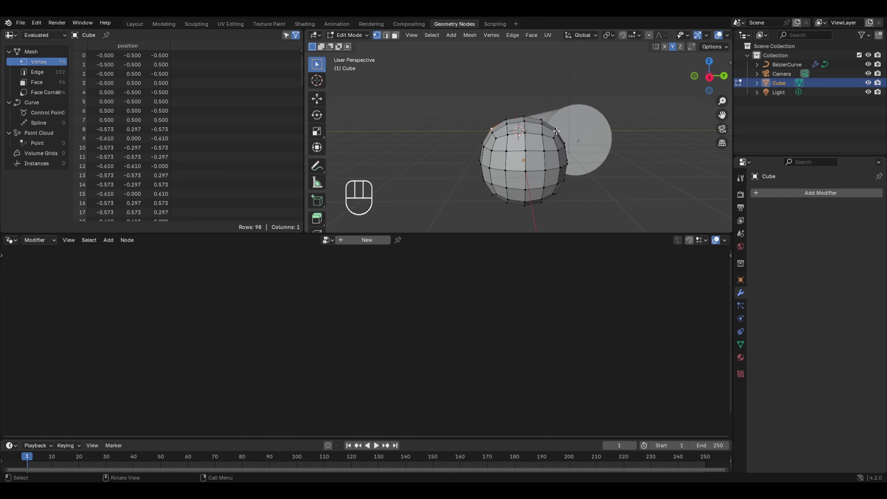
{"action": "left_click", "coordinate": [556, 131]}
{"action": "key", "text": "o"}
{"action": "key", "text": "g"}
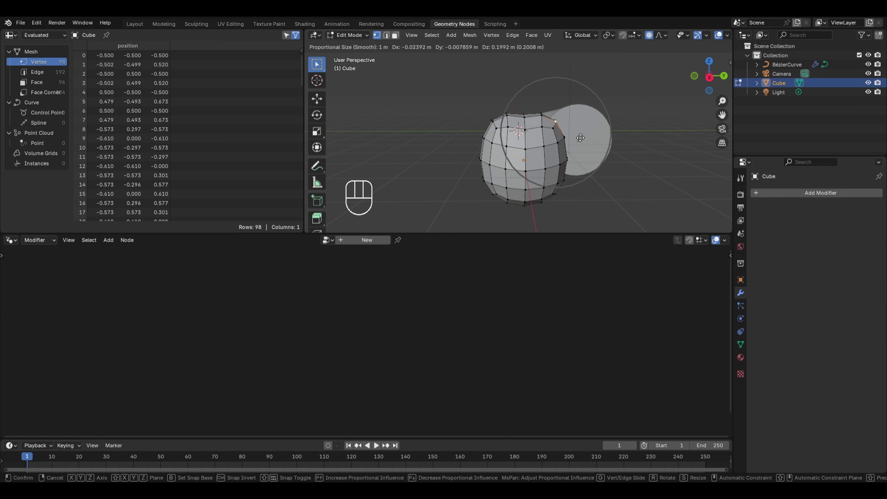
{"action": "scroll", "coordinate": [581, 137], "scroll_direction": "up", "scroll_amount": 5}
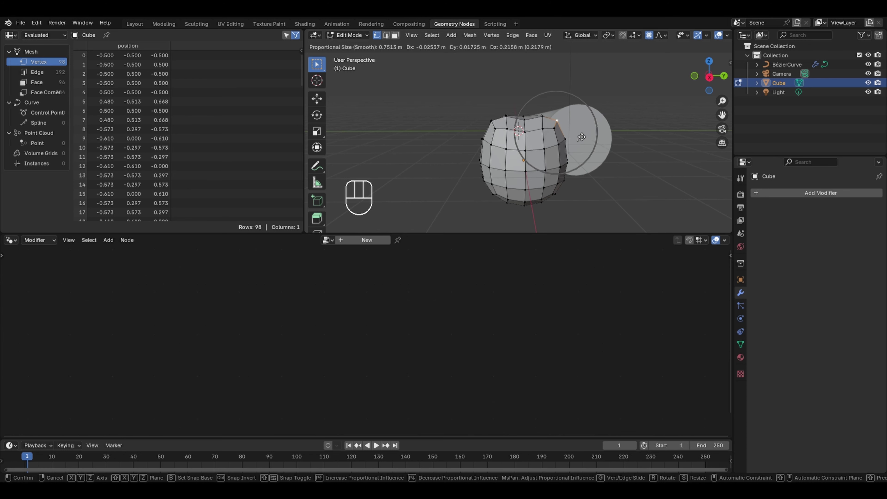
{"action": "scroll", "coordinate": [582, 136], "scroll_direction": "down", "scroll_amount": 1}
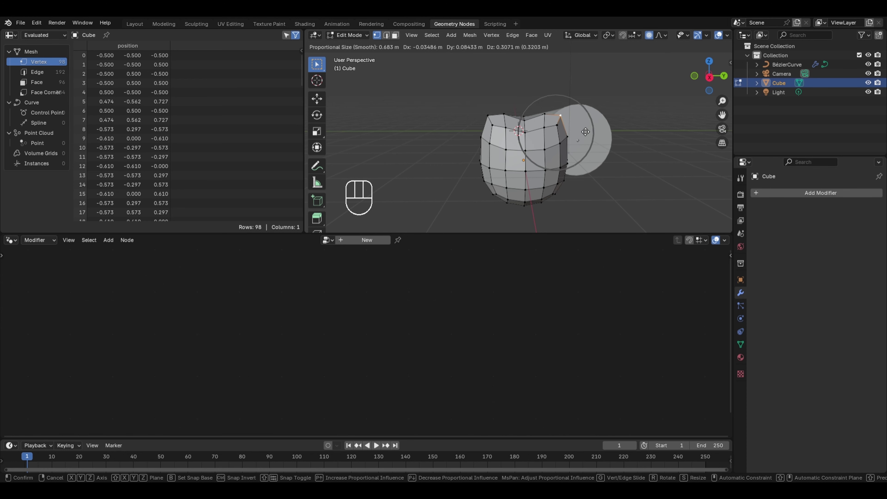
{"action": "left_click", "coordinate": [585, 131]}
- Lower the top-centre vertex between the ears slightly along Z with proportional editing
{"action": "left_click", "coordinate": [523, 115]}
{"action": "key", "text": "g"}
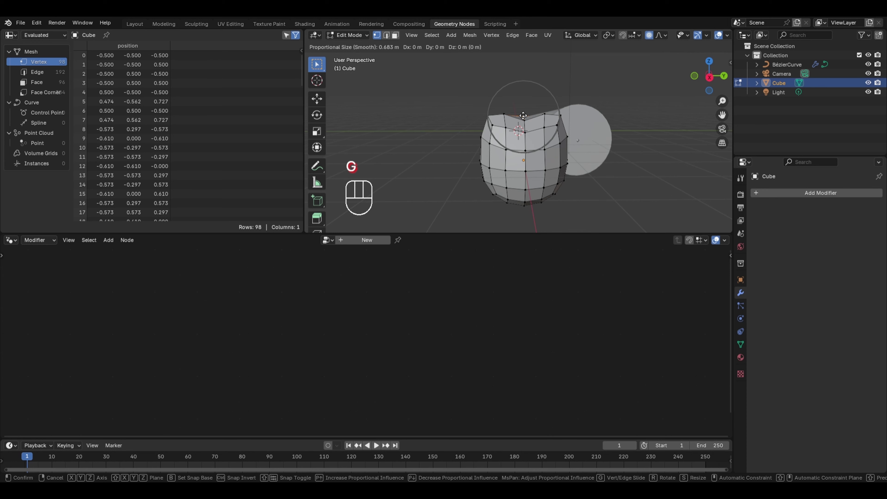
{"action": "key", "text": "z"}
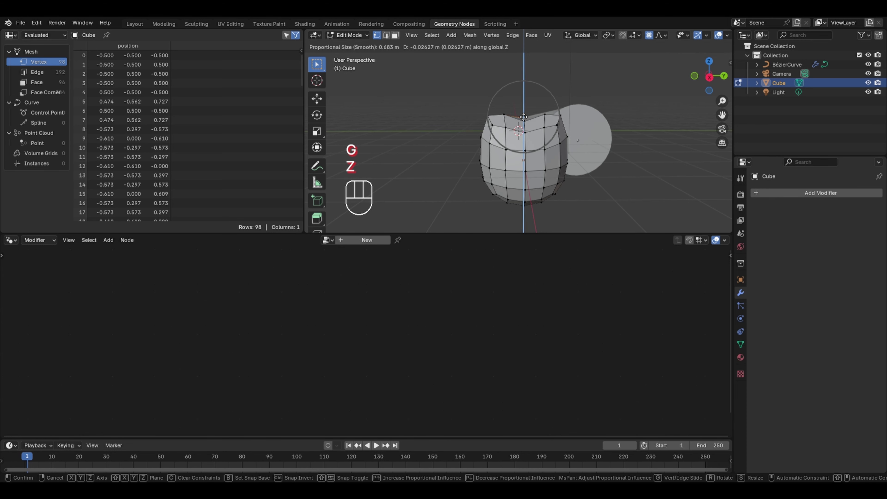
{"action": "left_click", "coordinate": [526, 154]}
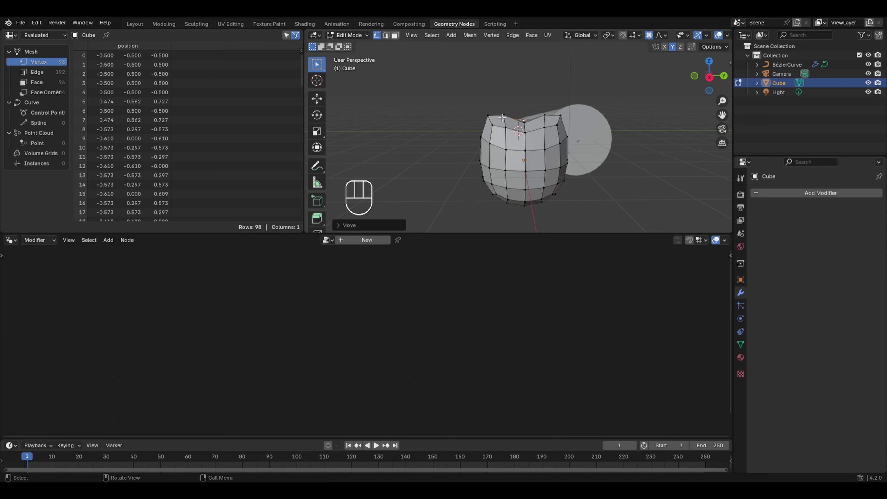
- Pull the front-centre vertex outward along X with proportional editing to form a pointed snout
{"action": "middle_click_drag", "start_coordinate": [497, 155], "coordinate": [545, 180]}
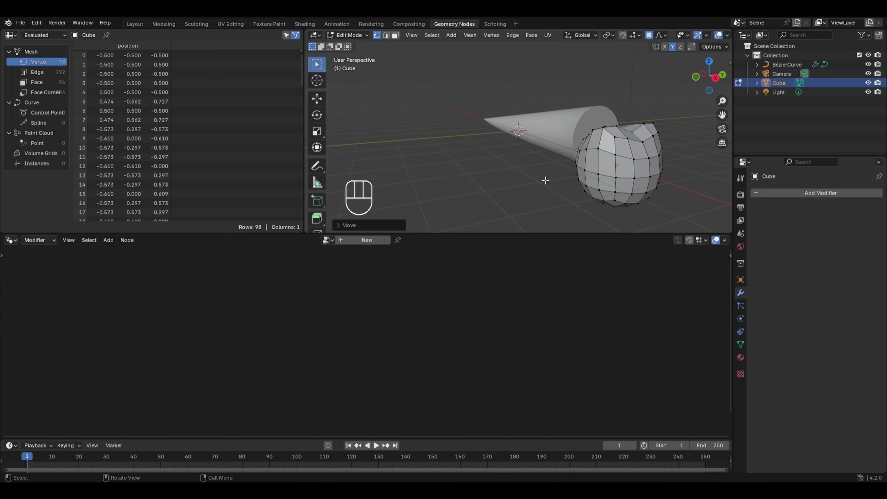
{"action": "left_click", "coordinate": [649, 176]}
{"action": "key", "text": "g"}
{"action": "key", "text": "x"}
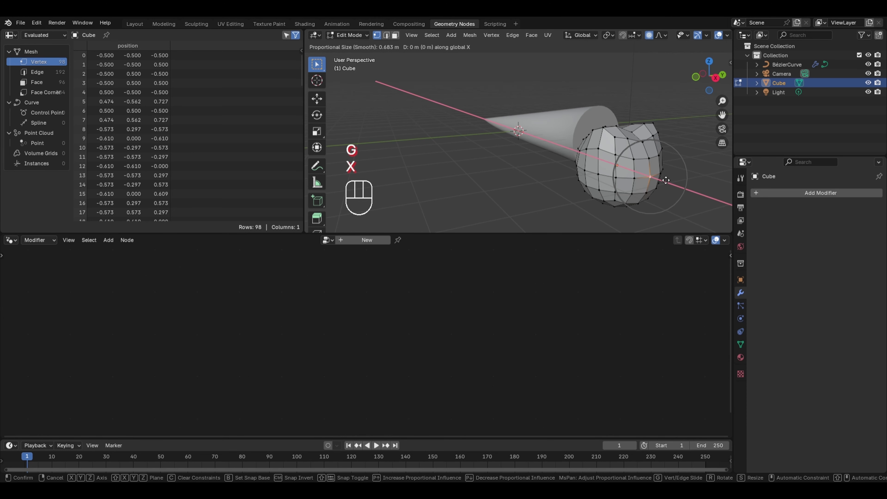
{"action": "left_click", "coordinate": [663, 180]}
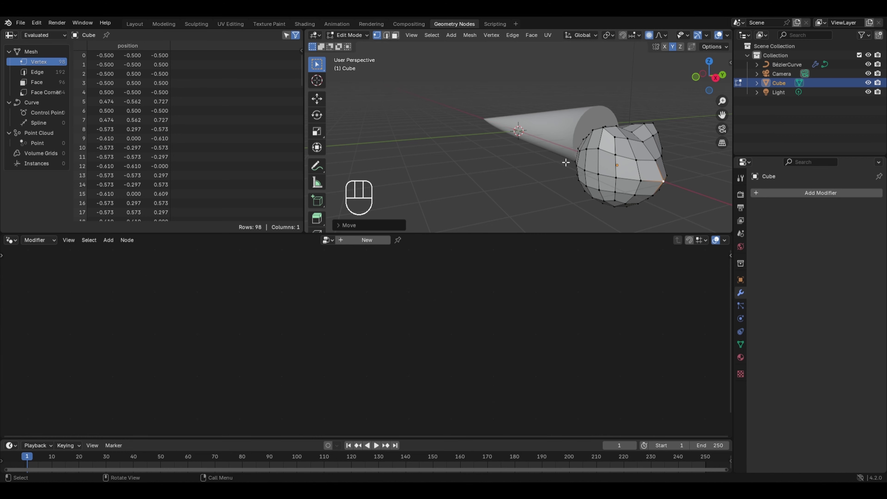
- Push the back-centre vertex of the head inward about 0.23 m along X with a 1 m proportional influence
{"action": "middle_click_drag", "start_coordinate": [560, 159], "coordinate": [620, 164]}
{"action": "left_click", "coordinate": [636, 136]}
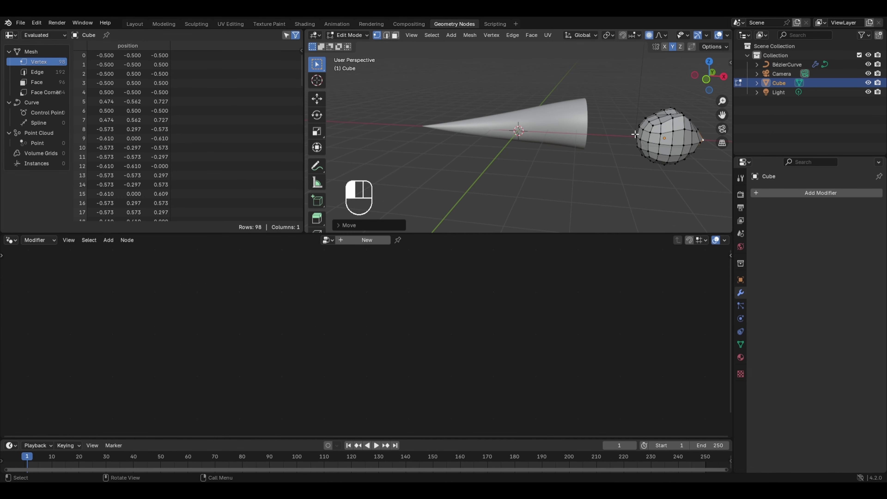
{"action": "key", "text": "g"}
{"action": "key", "text": "x"}
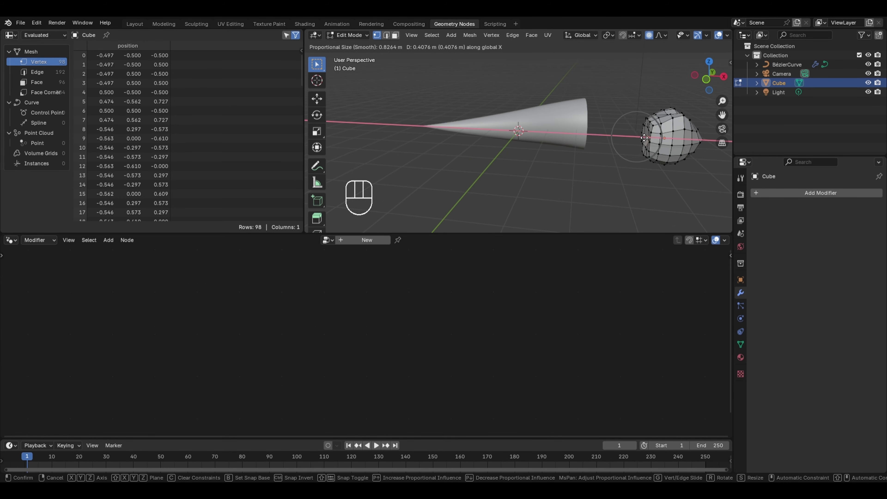
{"action": "scroll", "coordinate": [637, 137], "scroll_direction": "down", "scroll_amount": 2}
{"action": "scroll", "coordinate": [637, 138], "scroll_direction": "down", "scroll_amount": 2}
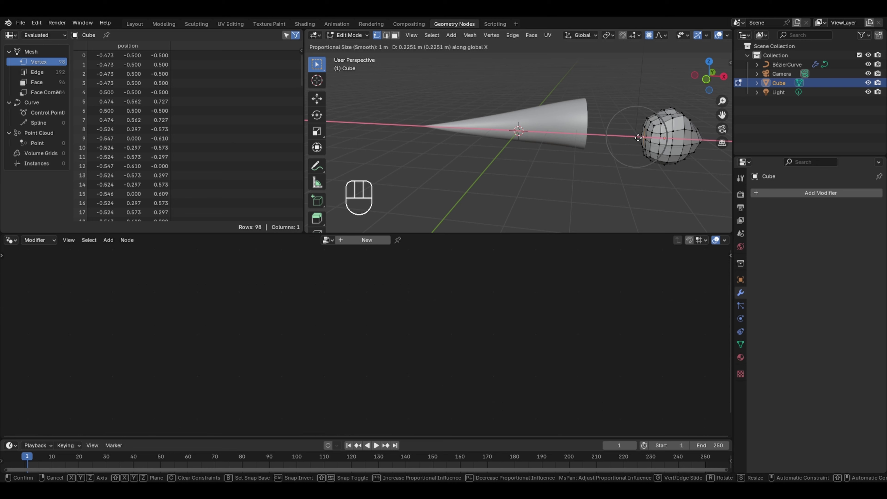
{"action": "left_click", "coordinate": [638, 137]}
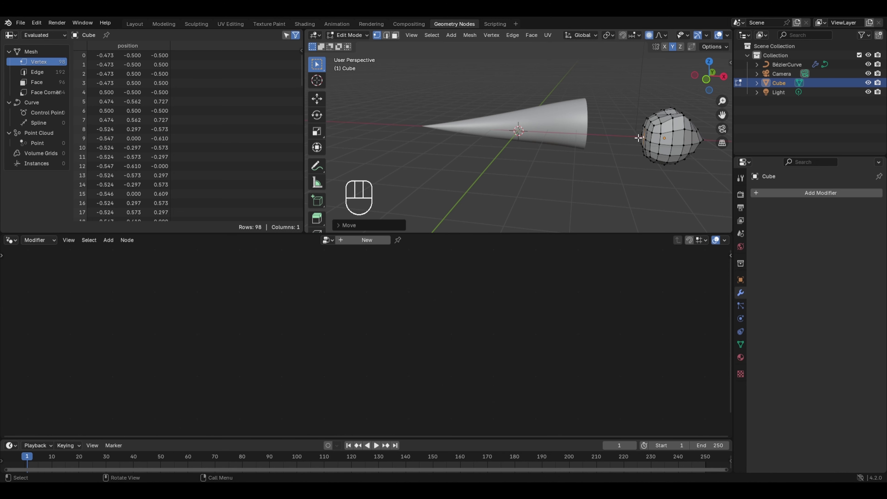
- Turn off Y-axis mesh symmetry and proportional editing, and switch to face selection
{"action": "middle_click_drag", "start_coordinate": [638, 137], "coordinate": [570, 96]}
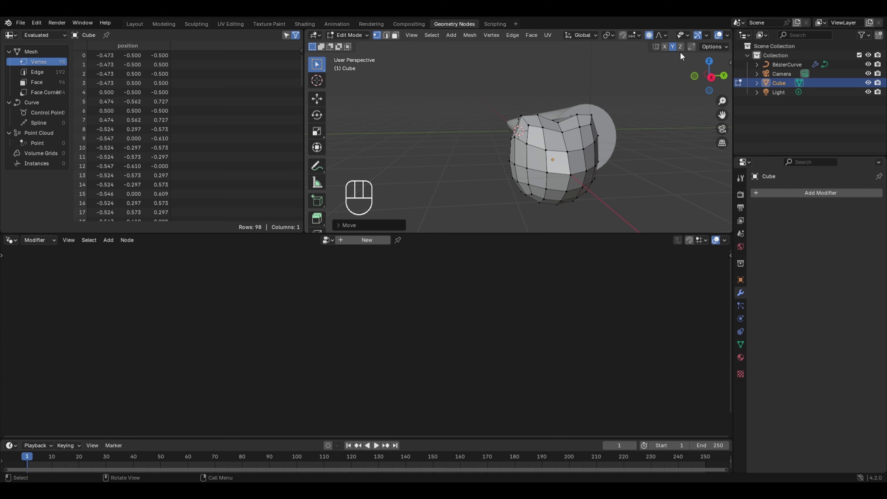
{"action": "left_click", "coordinate": [672, 46]}
{"action": "key", "text": "o"}
{"action": "key", "text": "3"}
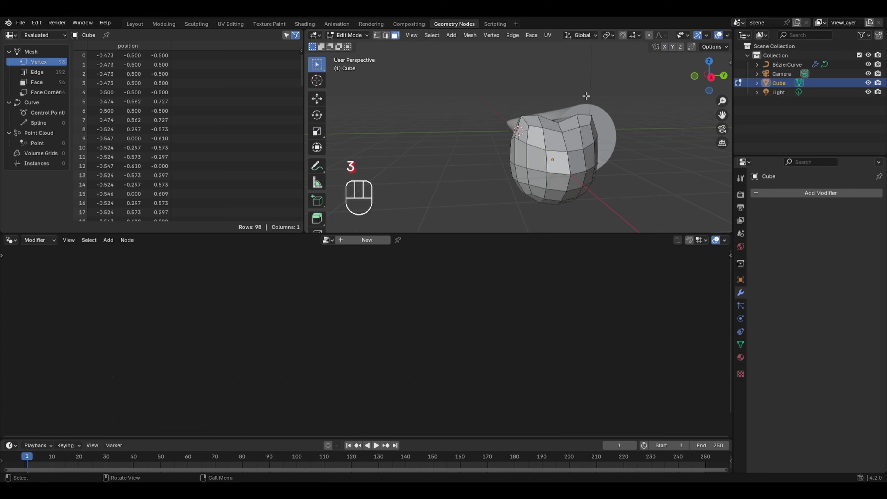
- Extrude the two upper front faces about 0.15 m inward as eye sockets, and leave Edit Mode
{"action": "left_click", "coordinate": [536, 139]}
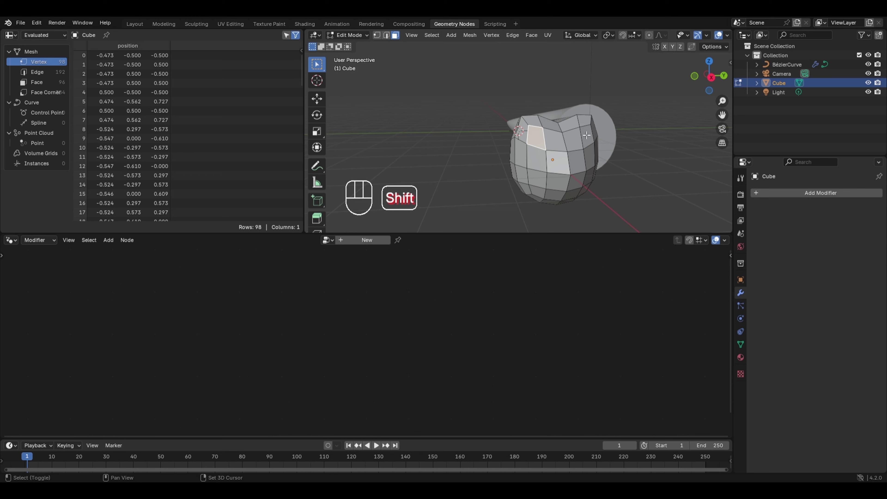
{"action": "left_click", "coordinate": [586, 137], "text": "shift"}
{"action": "key", "text": "e"}
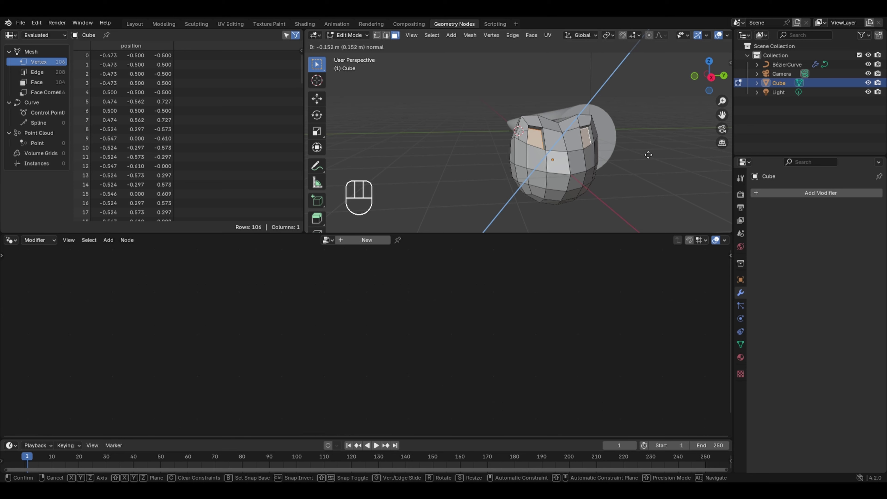
{"action": "left_click", "coordinate": [648, 155]}
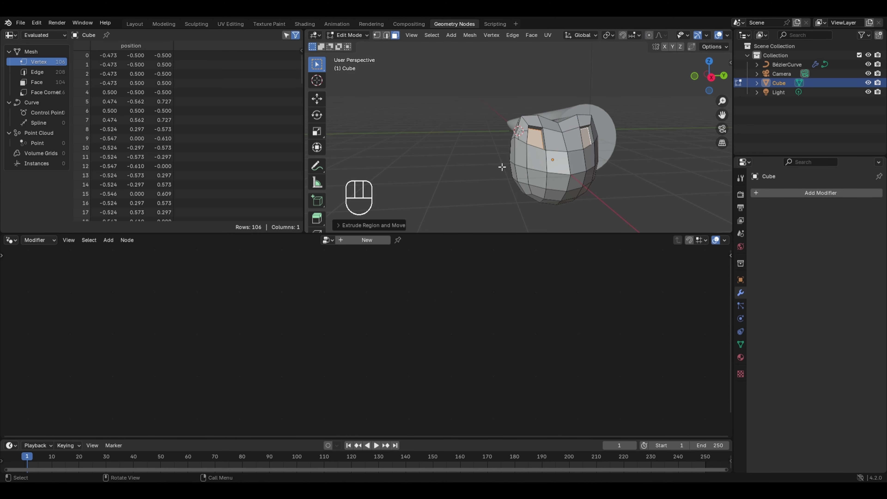
{"action": "middle_click_drag", "start_coordinate": [503, 166], "coordinate": [558, 178]}
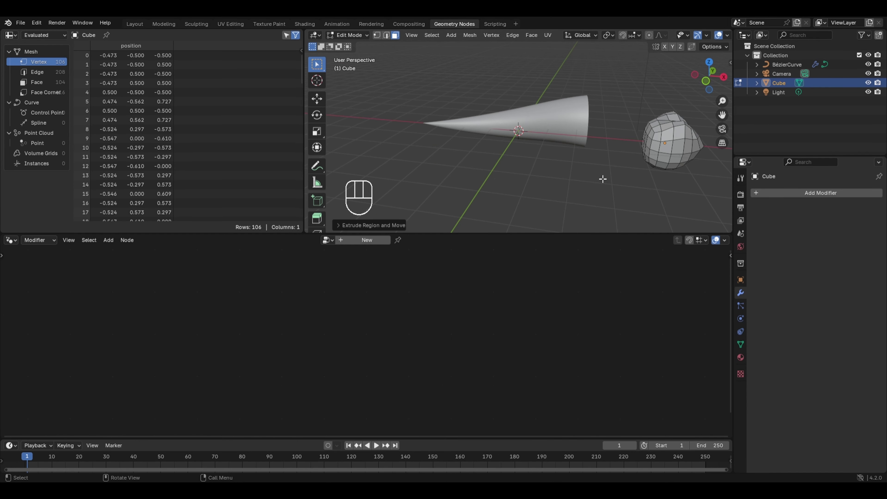
{"action": "key", "text": "Tab"}
- In the tube's node tree, insert an Instance on Points node between Mesh to Points and Join Geometry
{"action": "left_click", "coordinate": [549, 124]}
{"action": "middle_click_drag", "start_coordinate": [548, 124], "coordinate": [567, 144]}
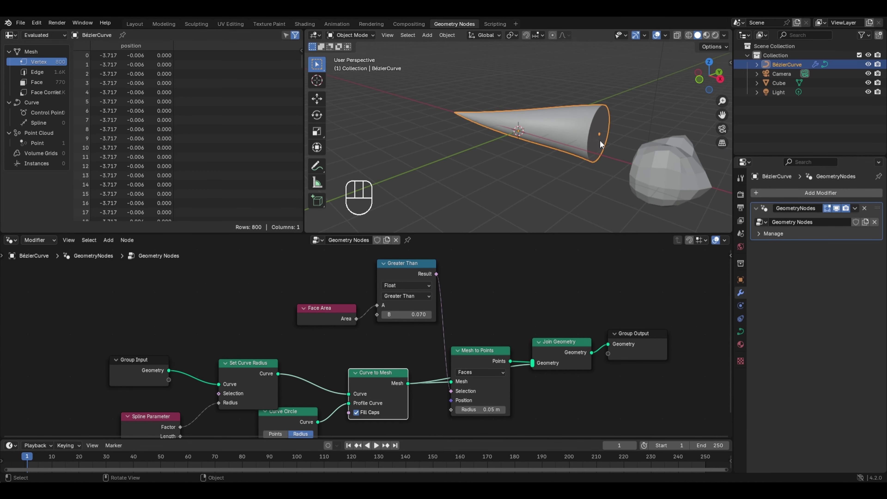
{"action": "left_click_drag", "start_coordinate": [480, 349], "coordinate": [468, 298]}
{"action": "key", "text": "shift+a"}
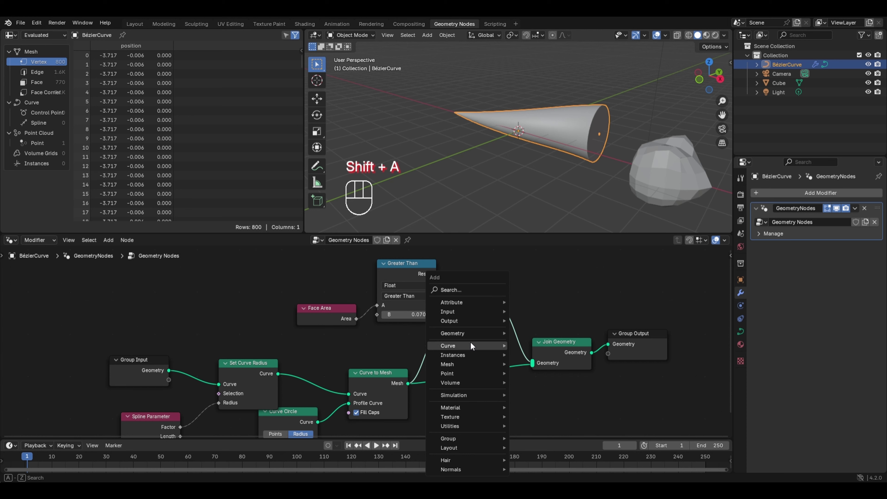
{"action": "mouse_move", "coordinate": [452, 354]}
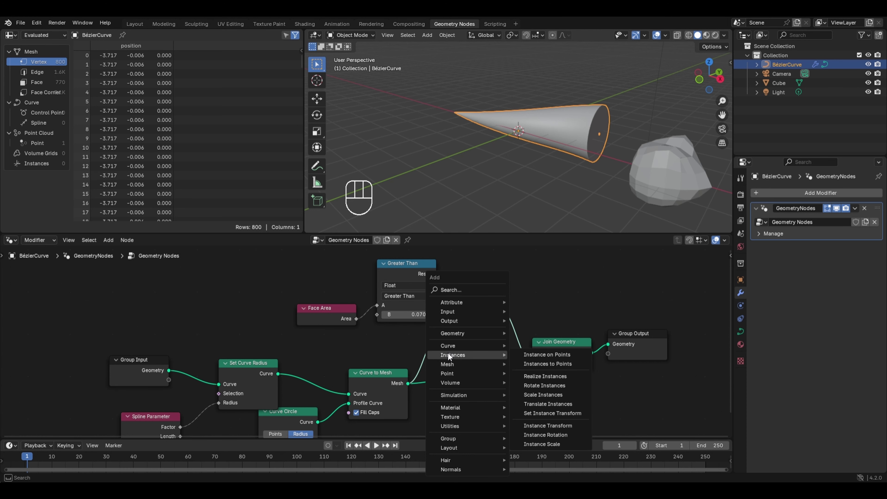
{"action": "left_click", "coordinate": [544, 353]}
{"action": "left_click", "coordinate": [516, 278]}
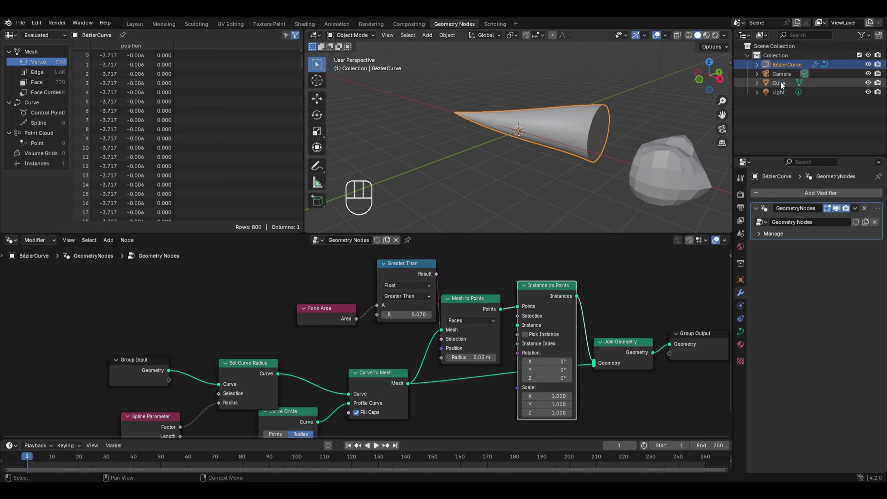
- Add an Object Info node for Cube and connect its Geometry output to the Instance input of Instance on Points
{"action": "left_click_drag", "start_coordinate": [780, 82], "coordinate": [441, 393]}
{"action": "middle_click_drag", "start_coordinate": [454, 394], "coordinate": [424, 376]}
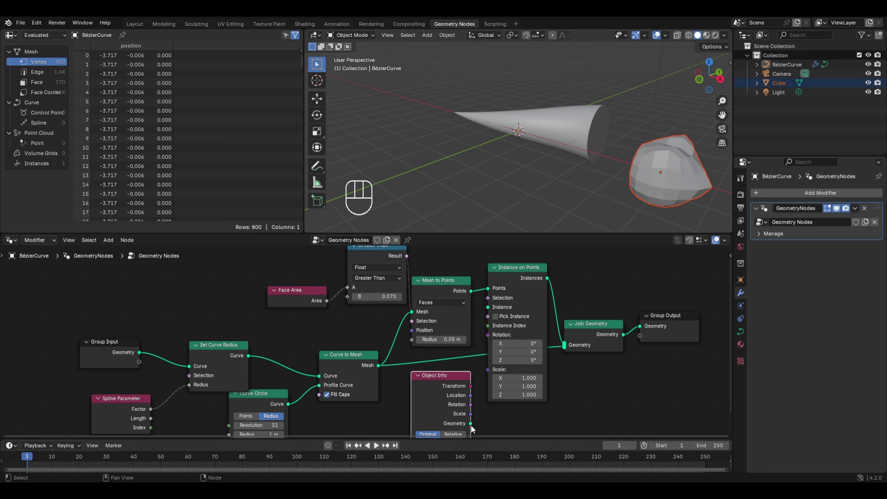
{"action": "left_click_drag", "start_coordinate": [470, 425], "coordinate": [488, 307]}
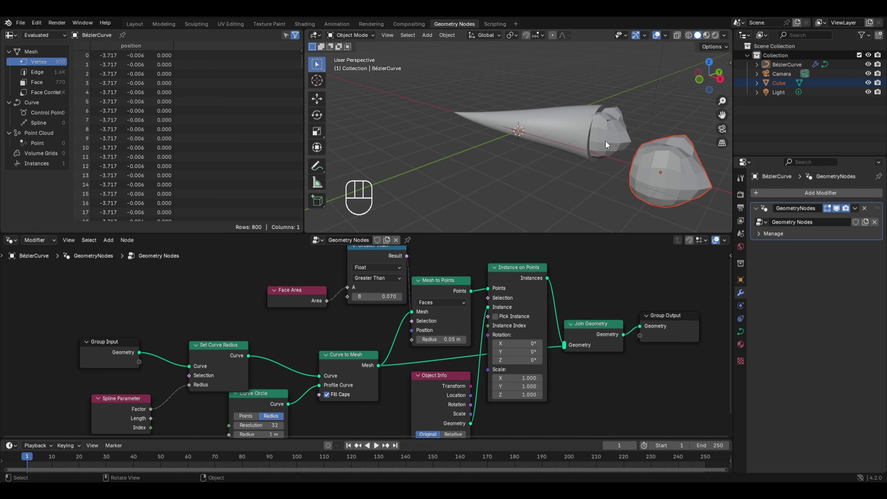
- Move the cube's entire mesh about 0.63 m along X in Edit Mode, so the instanced head sits beyond the end cap
{"action": "left_click", "coordinate": [649, 164]}
{"action": "key", "text": "Tab"}
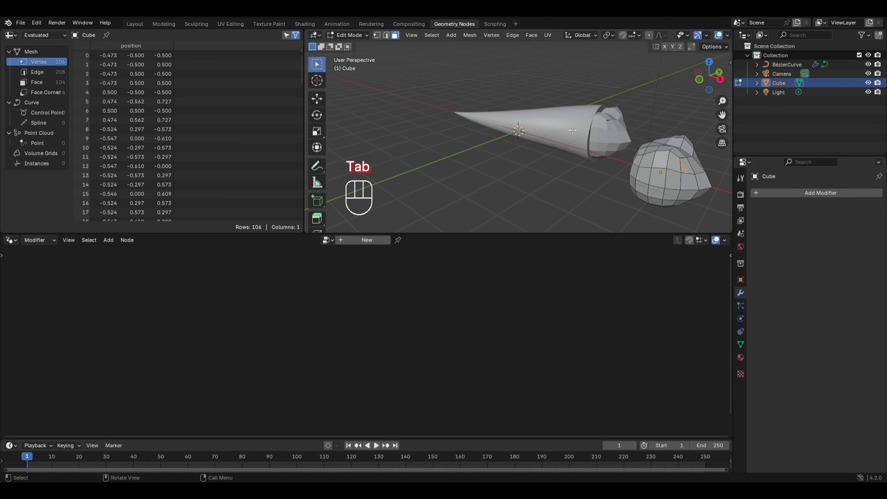
{"action": "key", "text": "a"}
{"action": "key", "text": "g"}
{"action": "key", "text": "x"}
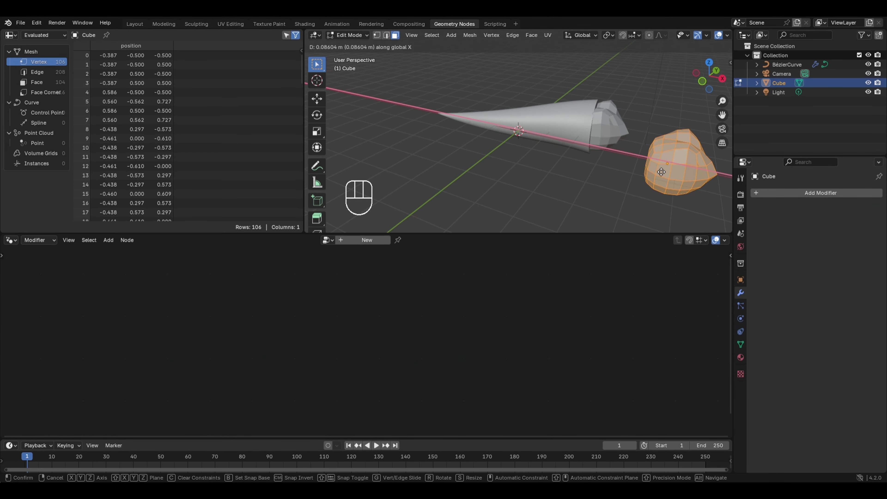
{"action": "left_click", "coordinate": [688, 183]}
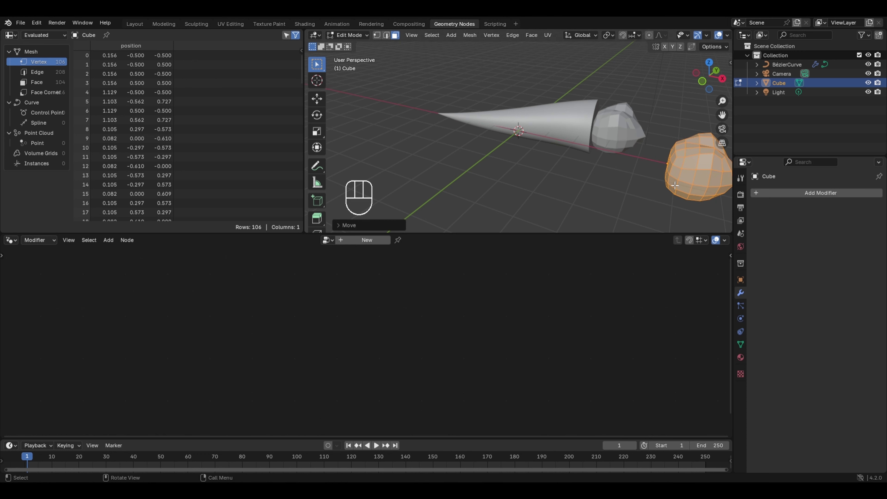
{"action": "key", "text": "Tab"}
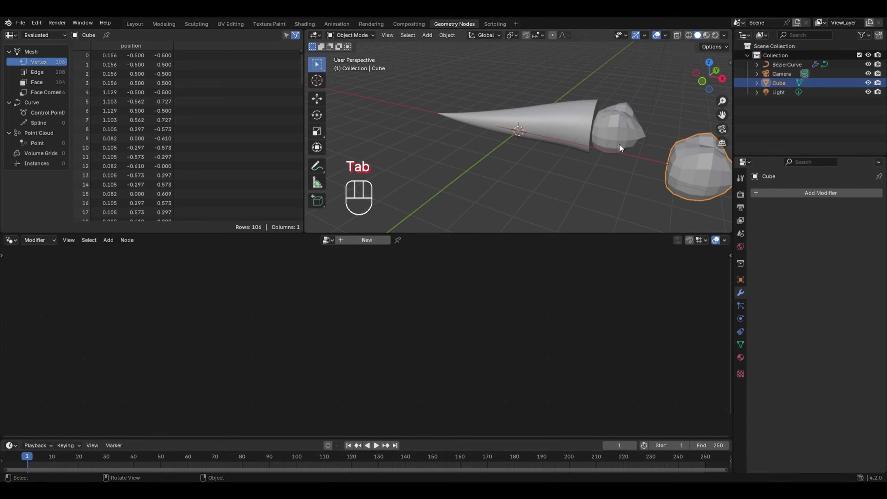
- Set the Curve Circle radius in the tube's node tree to 0.57 m
{"action": "left_click", "coordinate": [558, 114]}
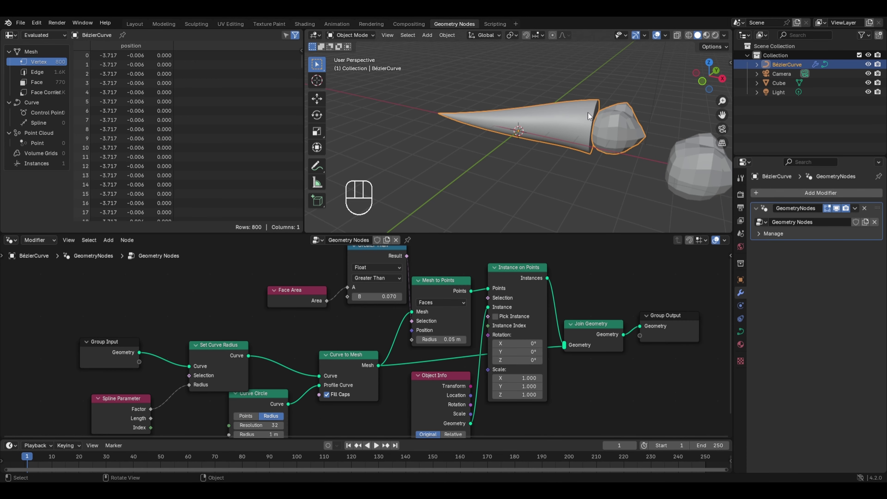
{"action": "middle_click_drag", "start_coordinate": [313, 330], "coordinate": [389, 300]}
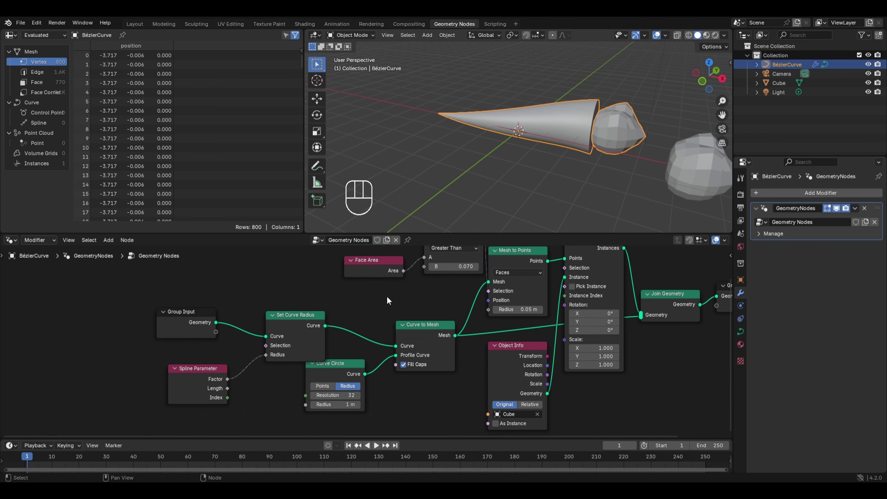
{"action": "left_click_drag", "start_coordinate": [342, 405], "coordinate": [291, 404], "text": "shift"}
{"action": "middle_click_drag", "start_coordinate": [624, 169], "coordinate": [459, 156]}
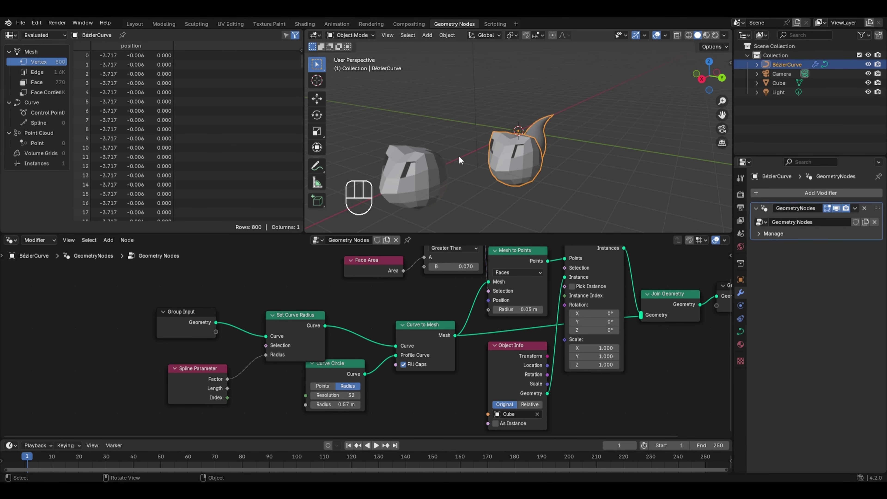
- Add an Empty Hair curves object to the separate head mesh, Cube
{"action": "left_click", "coordinate": [405, 168]}
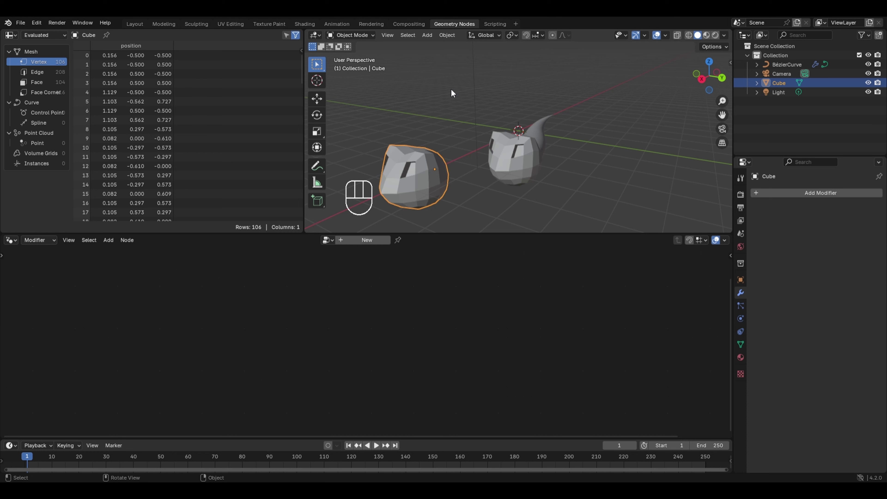
{"action": "key", "text": "shift+a"}
{"action": "mouse_move", "coordinate": [454, 110]}
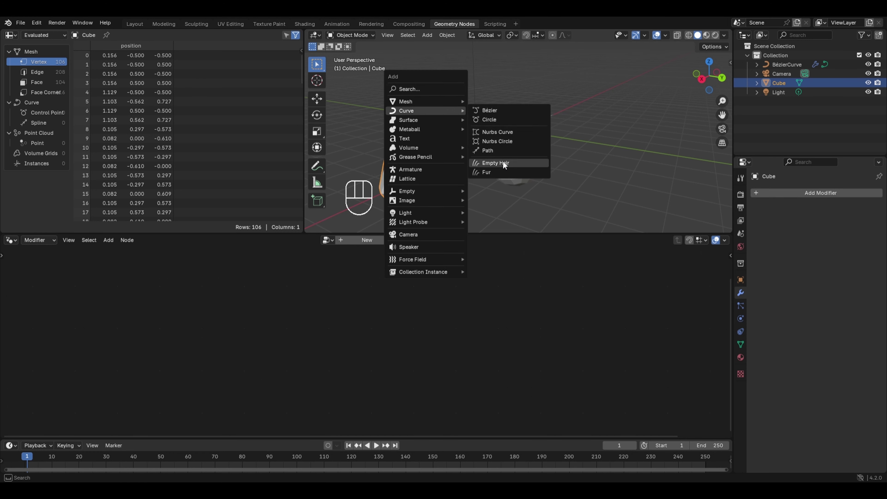
{"action": "left_click", "coordinate": [484, 163]}
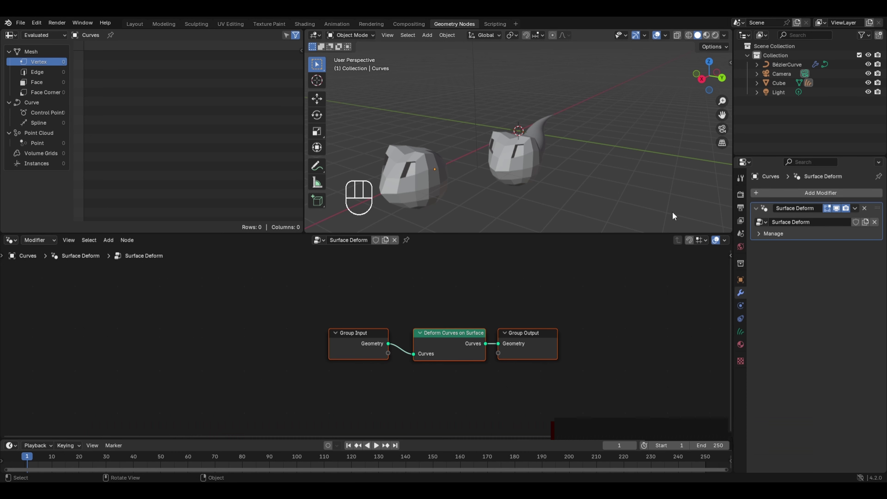
- Select the Curves hair object parented under Cube and switch it to Sculpt Mode
{"action": "left_click", "coordinate": [775, 83]}
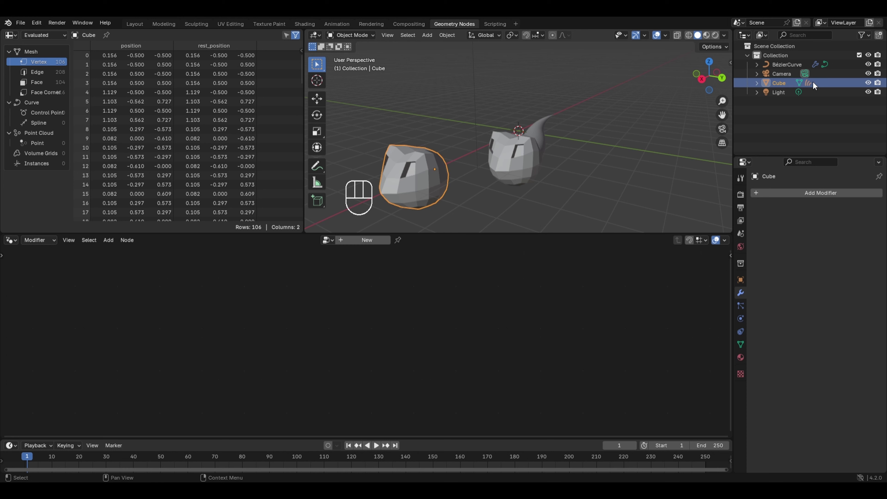
{"action": "left_click", "coordinate": [756, 83]}
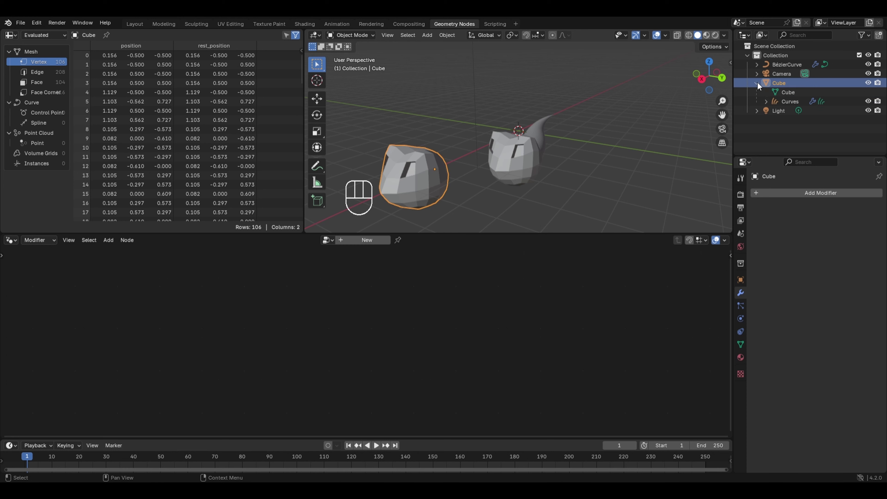
{"action": "left_click", "coordinate": [794, 100]}
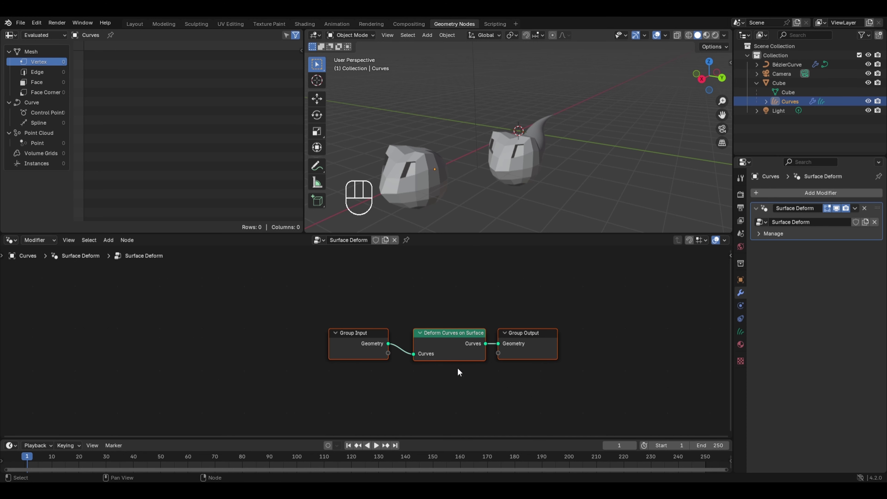
{"action": "middle_click_drag", "start_coordinate": [406, 205], "coordinate": [442, 208]}
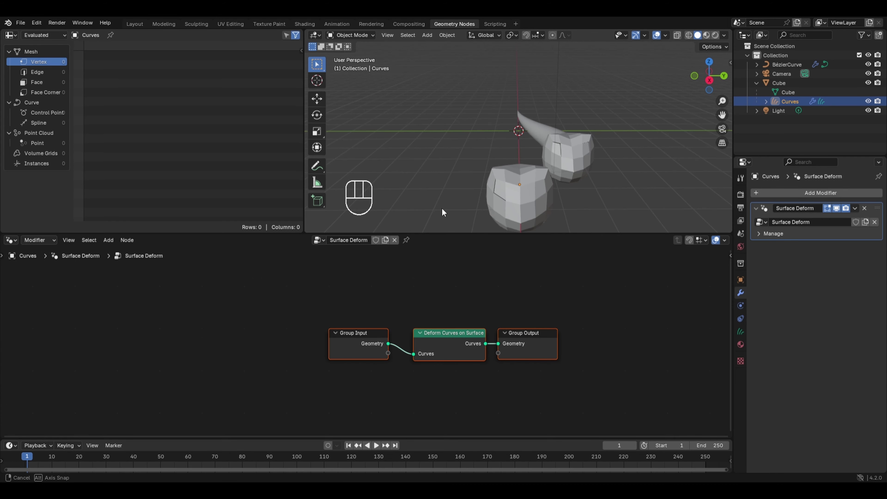
{"action": "left_click", "coordinate": [510, 174]}
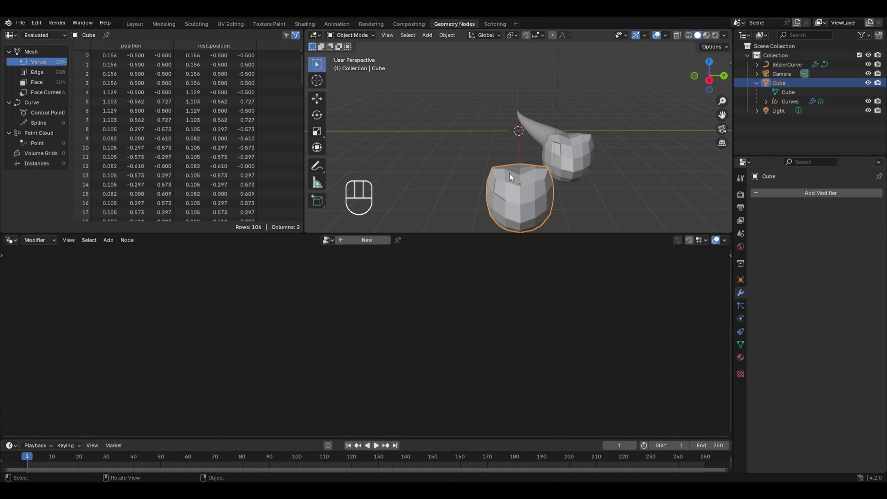
{"action": "left_click", "coordinate": [783, 100]}
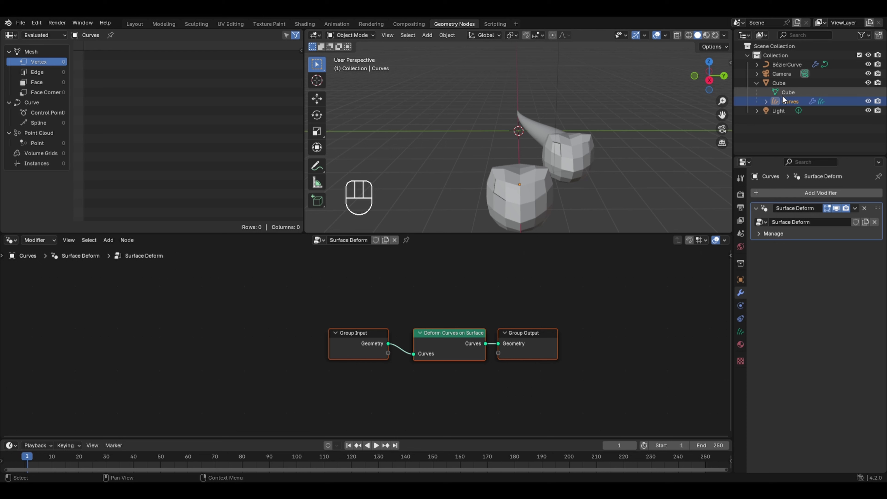
{"action": "left_click", "coordinate": [351, 35]}
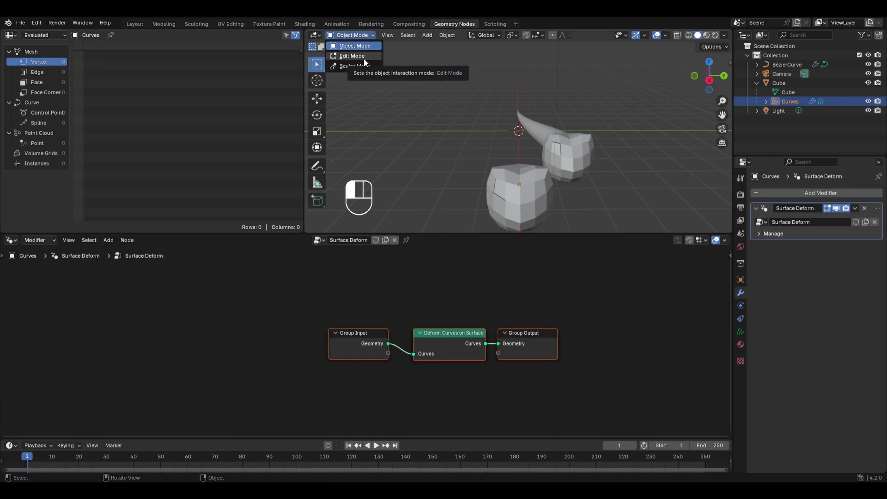
{"action": "key", "text": "ctrl+Tab"}
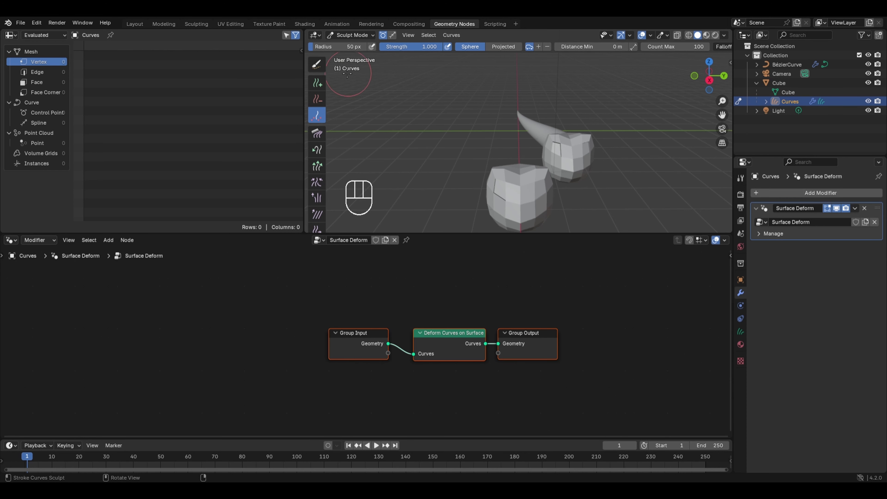
- Join the spreadsheet area into the 3D viewport and widen the sculpt toolbar so the tool names show
{"action": "scroll", "coordinate": [311, 141], "scroll_direction": "down", "scroll_amount": 2}
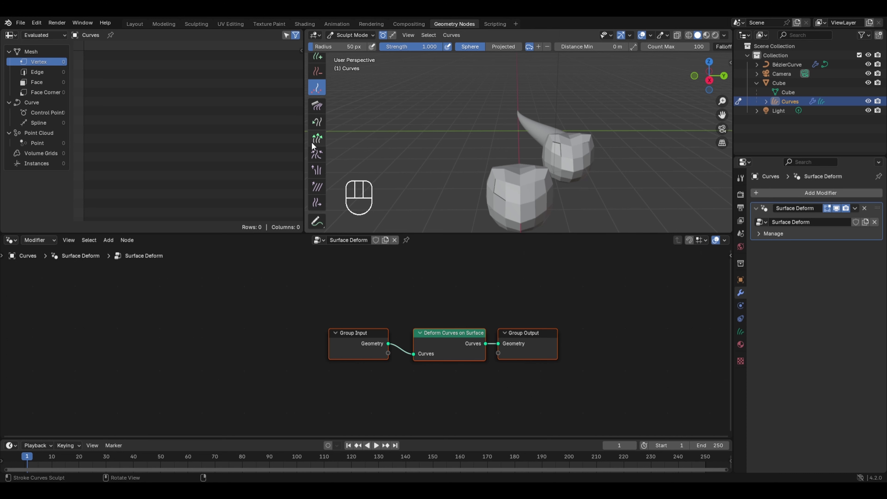
{"action": "scroll", "coordinate": [312, 146], "scroll_direction": "up", "scroll_amount": 2}
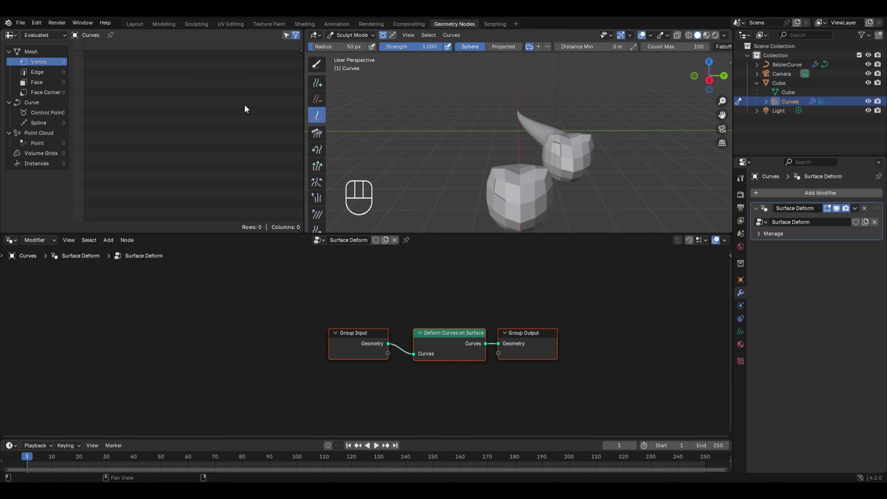
{"action": "right_click", "coordinate": [302, 94]}
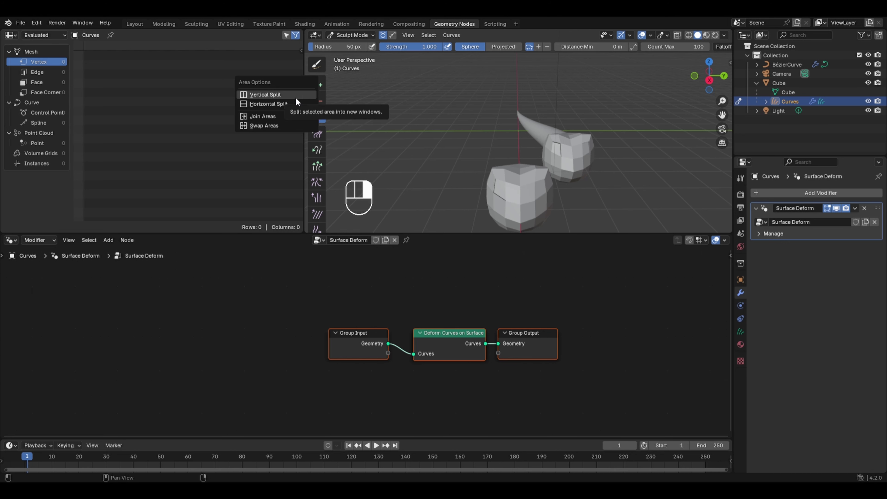
{"action": "left_click", "coordinate": [269, 116]}
{"action": "left_click", "coordinate": [171, 104]}
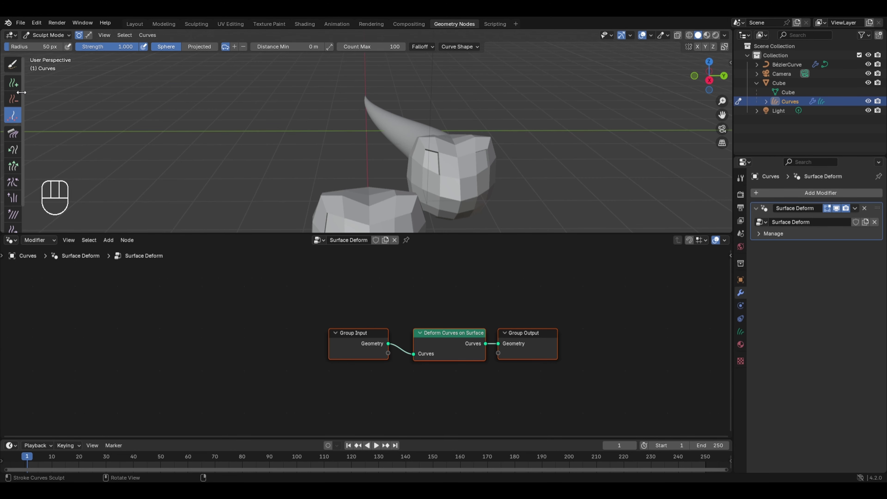
{"action": "left_click_drag", "start_coordinate": [21, 92], "coordinate": [61, 95]}
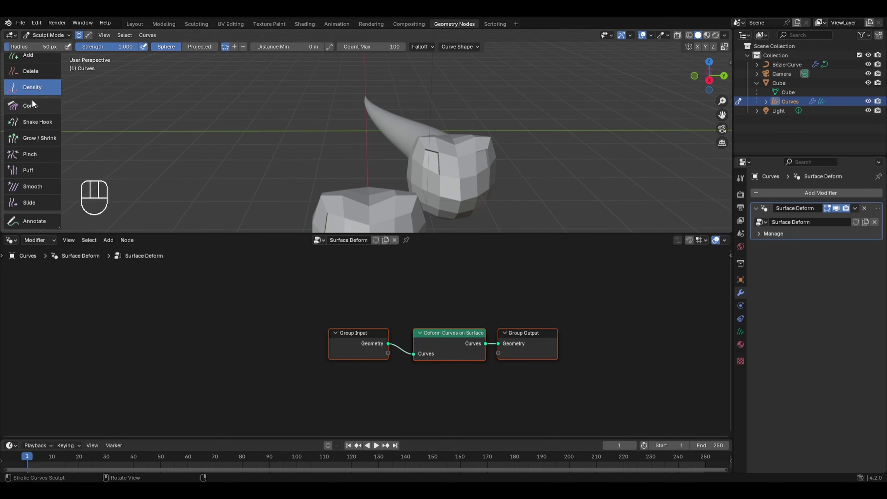
- Brush hair strands onto the top of the head between the eyes using the Add tool
{"action": "scroll", "coordinate": [232, 130], "scroll_direction": "down", "scroll_amount": 1}
{"action": "middle_click_drag", "start_coordinate": [233, 129], "coordinate": [243, 102], "text": "shift"}
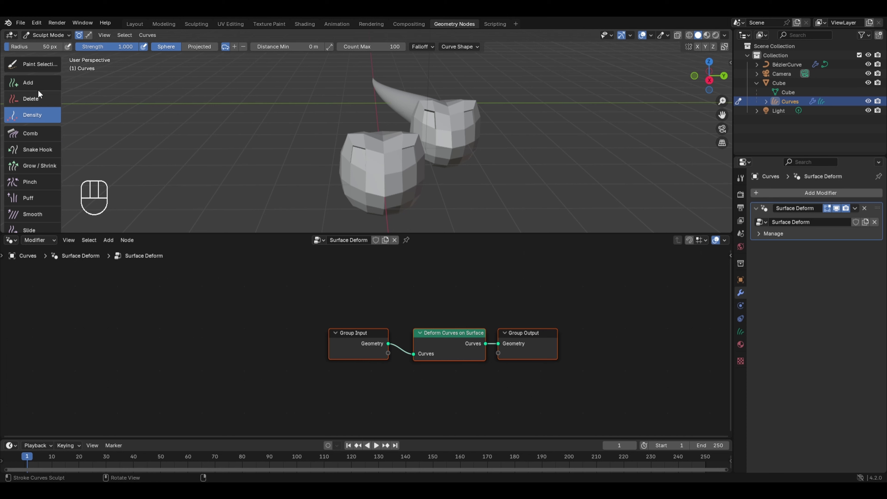
{"action": "left_click", "coordinate": [30, 87]}
{"action": "middle_click_drag", "start_coordinate": [253, 152], "coordinate": [211, 156]}
{"action": "mouse_move", "coordinate": [222, 140]}
{"action": "left_mouse_down"}
{"action": "mouse_move", "coordinate": [262, 154]}
{"action": "mouse_move", "coordinate": [232, 145]}
{"action": "mouse_move", "coordinate": [259, 155]}
{"action": "mouse_move", "coordinate": [229, 158]}
{"action": "left_mouse_up"}
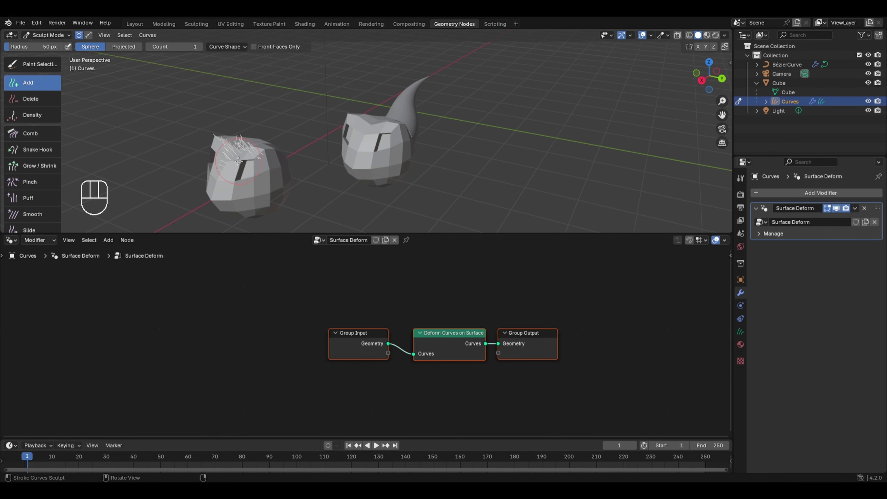
{"action": "scroll", "coordinate": [239, 161], "scroll_direction": "up", "scroll_amount": 1}
{"action": "middle_click_drag", "start_coordinate": [213, 167], "coordinate": [212, 148]}
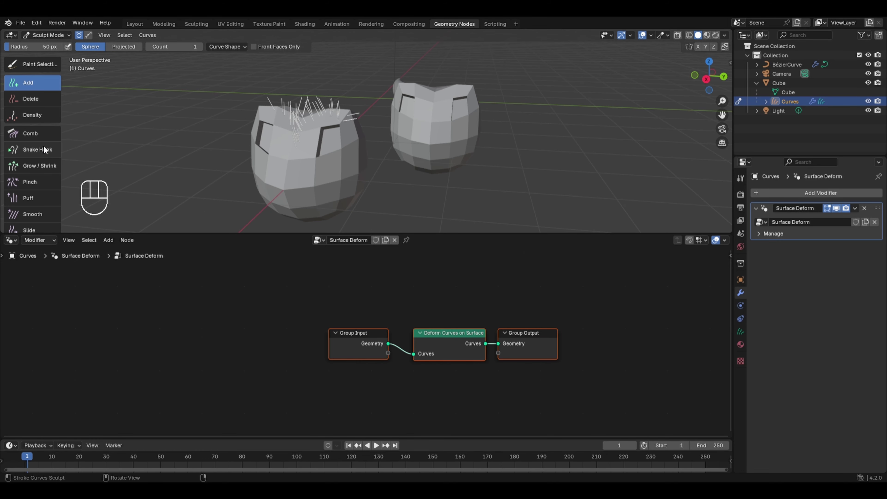
- Try the Comb tool on the strands on top of the head, undoing the last stroke
{"action": "left_click", "coordinate": [31, 136]}
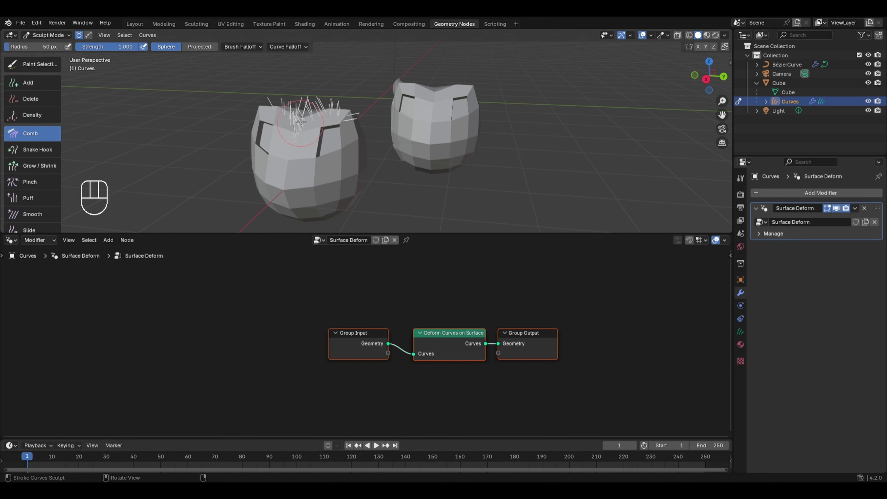
{"action": "mouse_move", "coordinate": [301, 122]}
{"action": "left_mouse_down"}
{"action": "mouse_move", "coordinate": [338, 89]}
{"action": "mouse_move", "coordinate": [369, 88]}
{"action": "left_mouse_up"}
{"action": "mouse_move", "coordinate": [314, 109]}
{"action": "left_mouse_down"}
{"action": "mouse_move", "coordinate": [334, 93]}
{"action": "mouse_move", "coordinate": [345, 100]}
{"action": "left_mouse_up"}
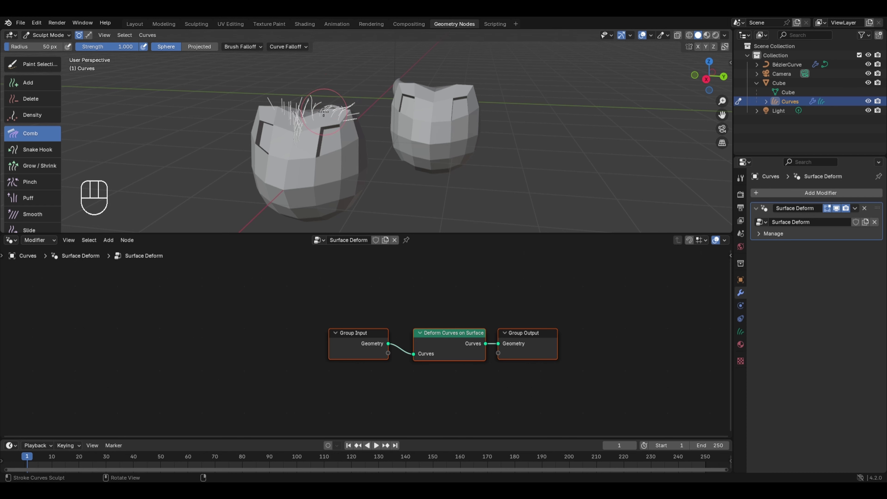
{"action": "key", "text": "ctrl+z"}
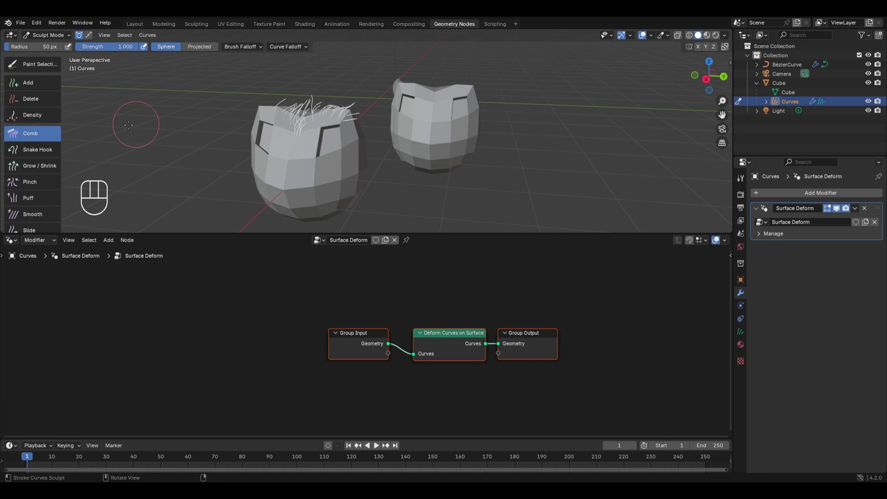
- Pull a tuft of hair far outward with Snake Hook, and brush away all strands with the Delete tool
{"action": "left_click", "coordinate": [30, 150]}
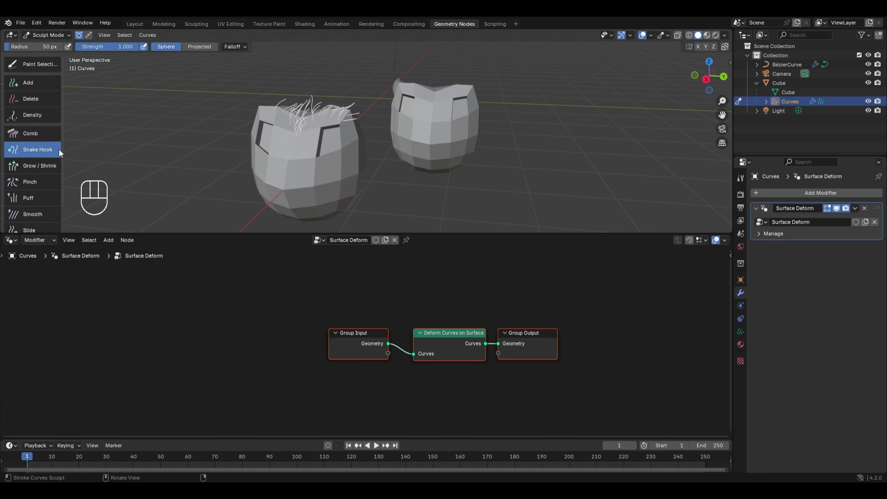
{"action": "left_click_drag", "start_coordinate": [310, 100], "coordinate": [143, 84]}
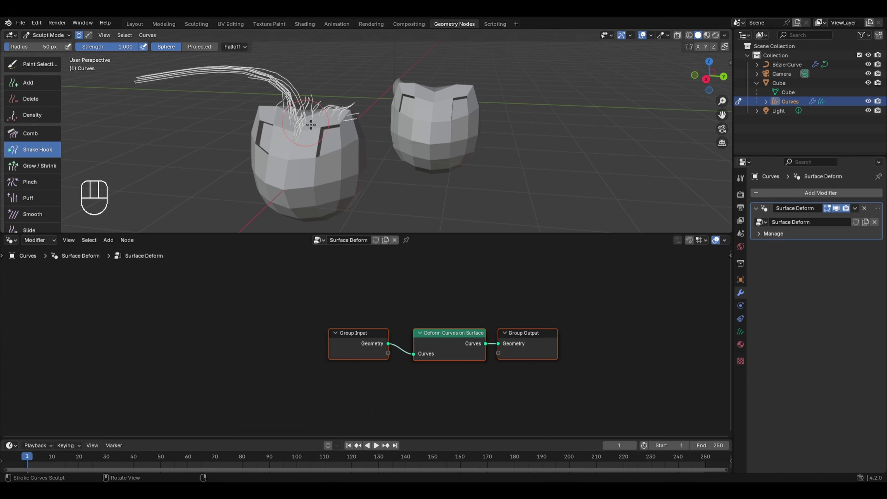
{"action": "left_click", "coordinate": [31, 99]}
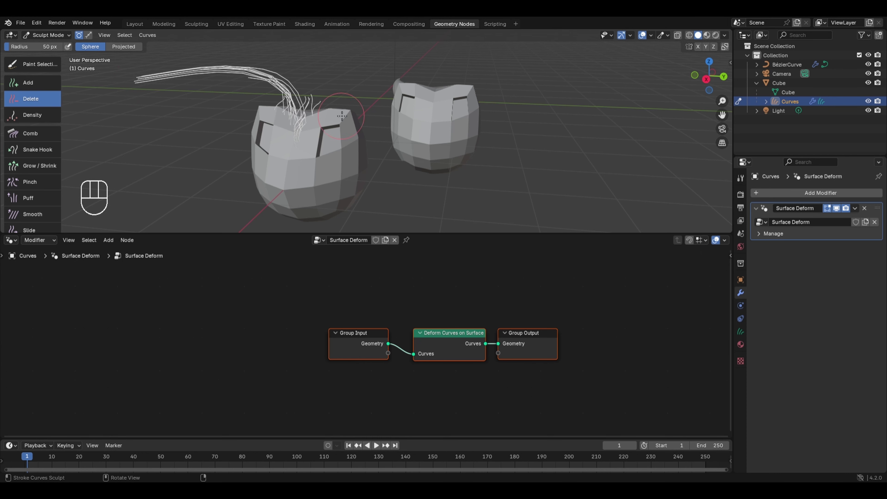
{"action": "left_click_drag", "start_coordinate": [339, 123], "coordinate": [286, 123]}
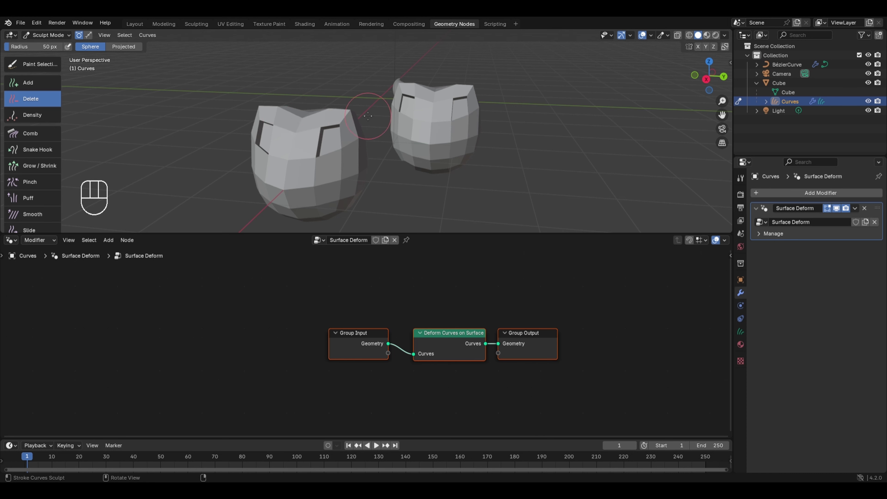
- Enable Y symmetry for curve sculpting and add the first hair strands near the top of the head's side
{"action": "left_click", "coordinate": [33, 83]}
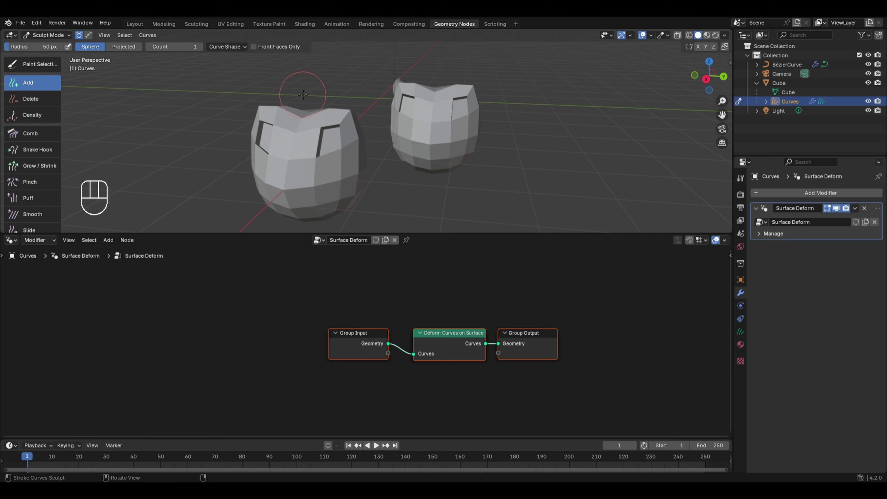
{"action": "left_click", "coordinate": [706, 46]}
{"action": "middle_click_drag", "start_coordinate": [303, 166], "coordinate": [203, 127]}
{"action": "left_click", "coordinate": [203, 128]}
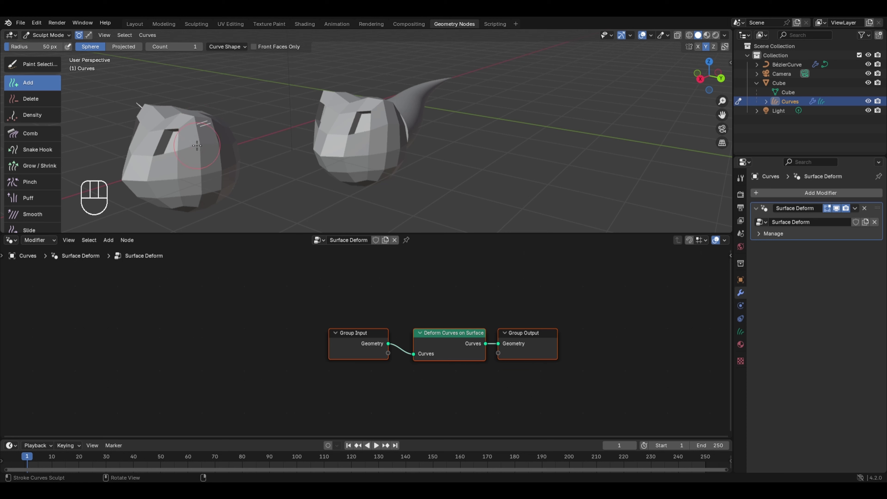
- Try adding a dense band of strands down the side of the head, and undo those strokes
{"action": "left_click", "coordinate": [203, 163]}
{"action": "left_click", "coordinate": [199, 175]}
{"action": "mouse_move", "coordinate": [209, 183]}
{"action": "left_mouse_down"}
{"action": "mouse_move", "coordinate": [197, 128]}
{"action": "mouse_move", "coordinate": [197, 164]}
{"action": "mouse_move", "coordinate": [204, 179]}
{"action": "mouse_move", "coordinate": [199, 132]}
{"action": "left_mouse_up"}
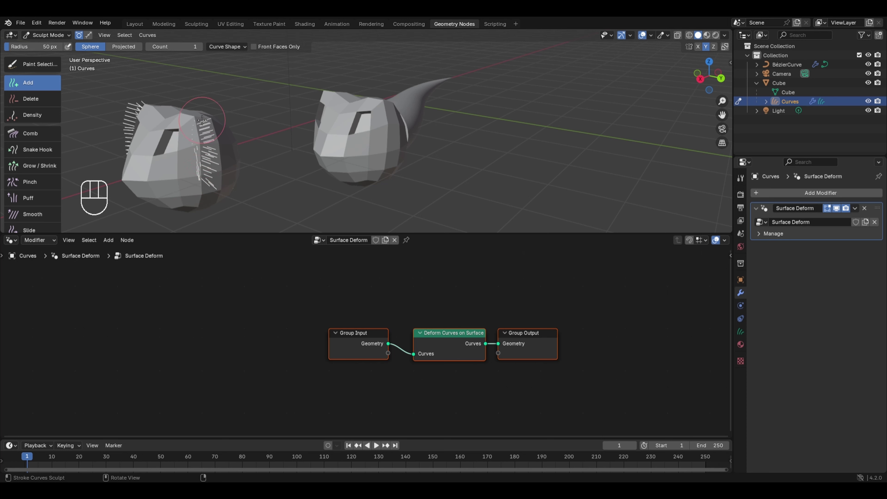
{"action": "key", "text": "ctrl+z"}
{"action": "key", "text": "ctrl+z"}
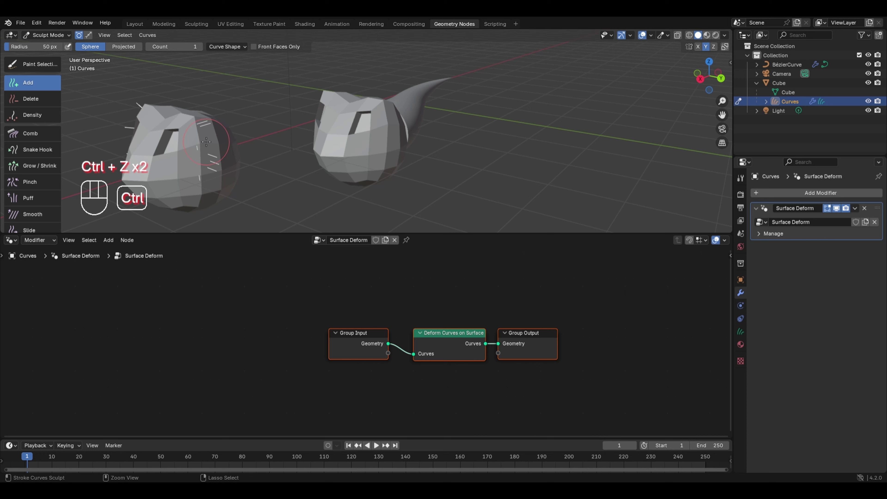
{"action": "key", "text": "ctrl+z"}
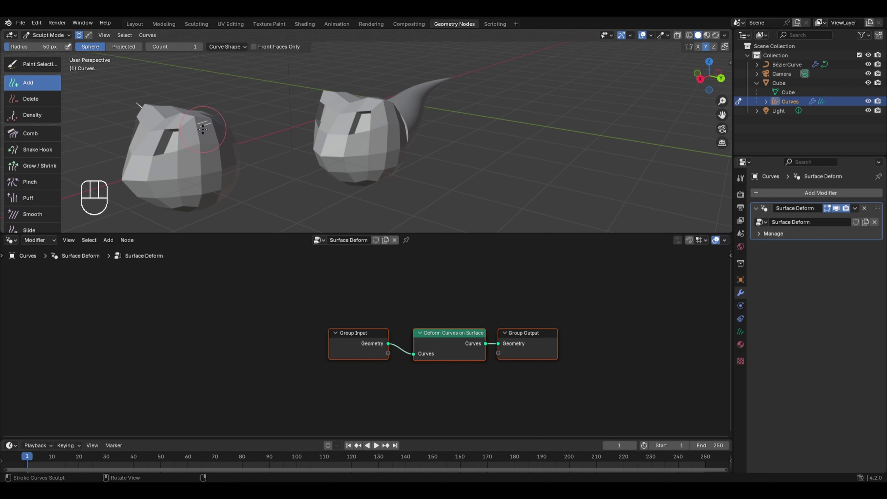
- Add single mirrored strands one by one in a sparse row down the side of the head
{"action": "left_click", "coordinate": [204, 134]}
{"action": "left_click", "coordinate": [207, 142]}
{"action": "left_click", "coordinate": [208, 147]}
{"action": "left_click", "coordinate": [205, 163]}
{"action": "left_click", "coordinate": [206, 173]}
{"action": "left_click", "coordinate": [207, 184]}
{"action": "left_click", "coordinate": [207, 186]}
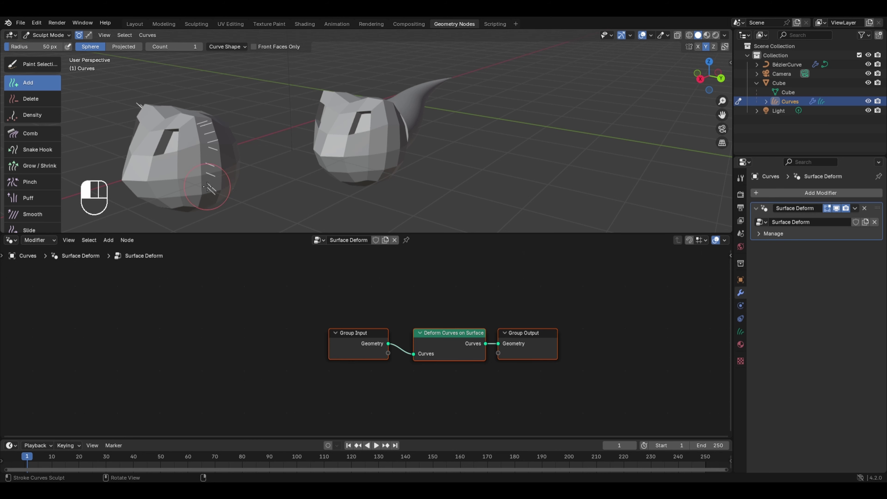
- Return the hair curves from Sculpt Mode to Object Mode
{"action": "middle_click_drag", "start_coordinate": [262, 167], "coordinate": [278, 168]}
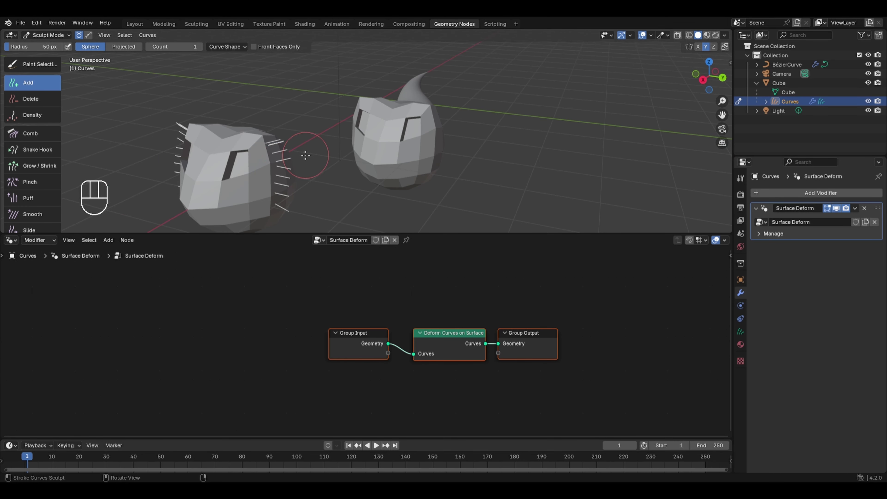
{"action": "key", "text": "ctrl+Tab"}
{"action": "left_click", "coordinate": [273, 171]}
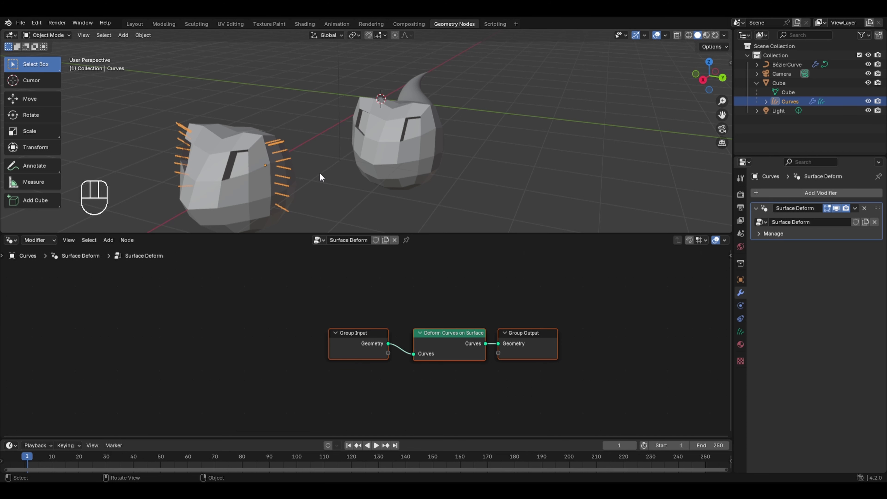
{"action": "scroll", "coordinate": [323, 178], "scroll_direction": "down", "scroll_amount": 1}
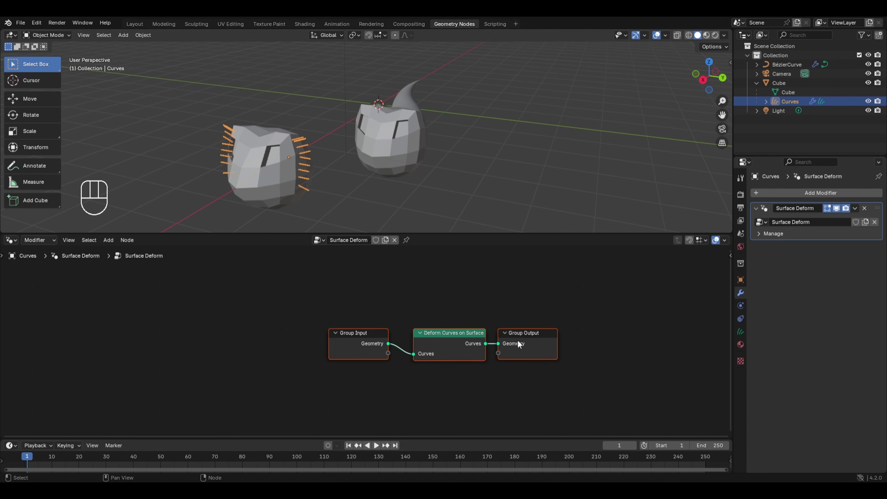
- Insert a Curve to Mesh node between Deform Curves on Surface and Group Output in the hair's node tree
{"action": "scroll", "coordinate": [519, 344], "scroll_direction": "up", "scroll_amount": 1}
{"action": "key", "text": "shift+a"}
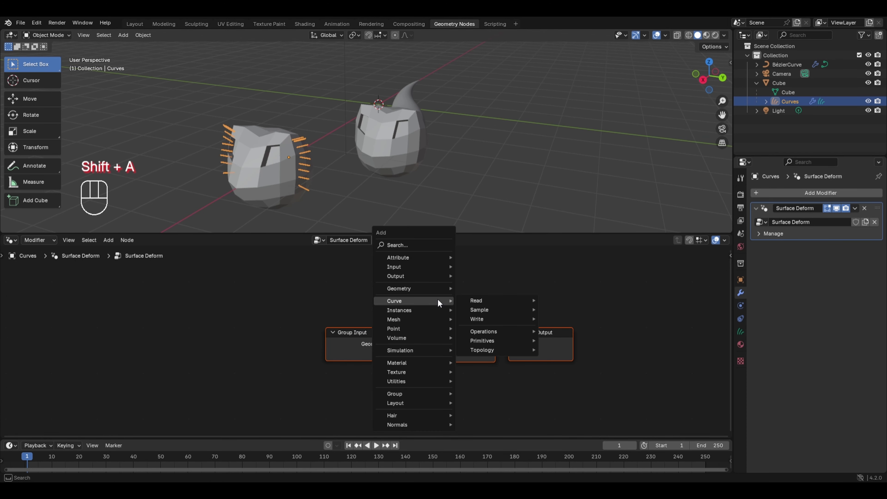
{"action": "mouse_move", "coordinate": [483, 332]}
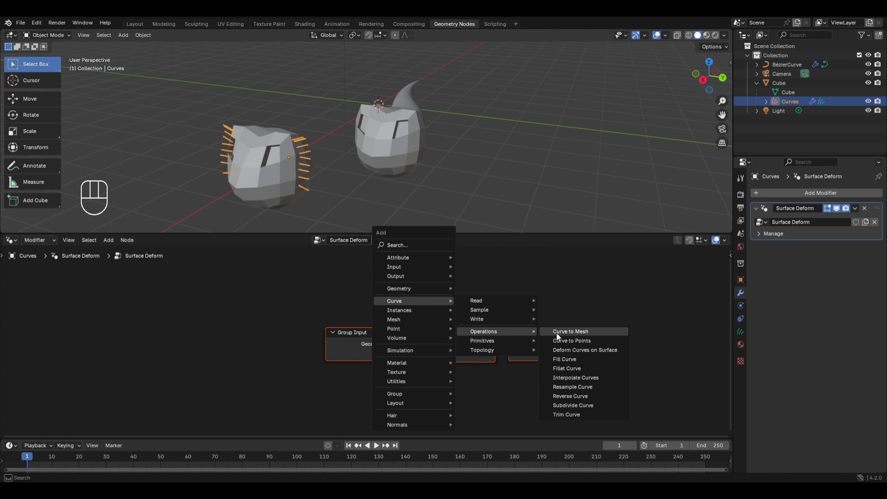
{"action": "left_click", "coordinate": [563, 332]}
{"action": "left_click", "coordinate": [496, 320]}
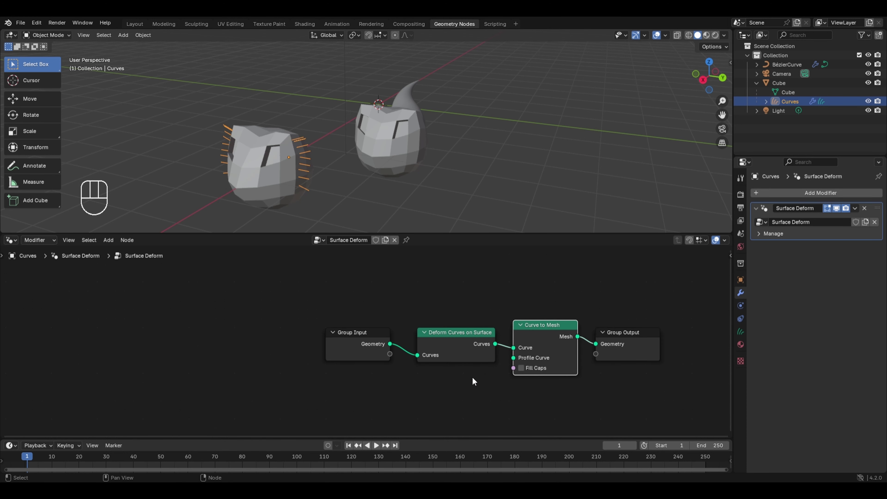
- Add a Curve Circle node, connect it to the Profile Curve of Curve to Mesh, and set its radius to 0.13 m
{"action": "middle_click_drag", "start_coordinate": [472, 378], "coordinate": [479, 354]}
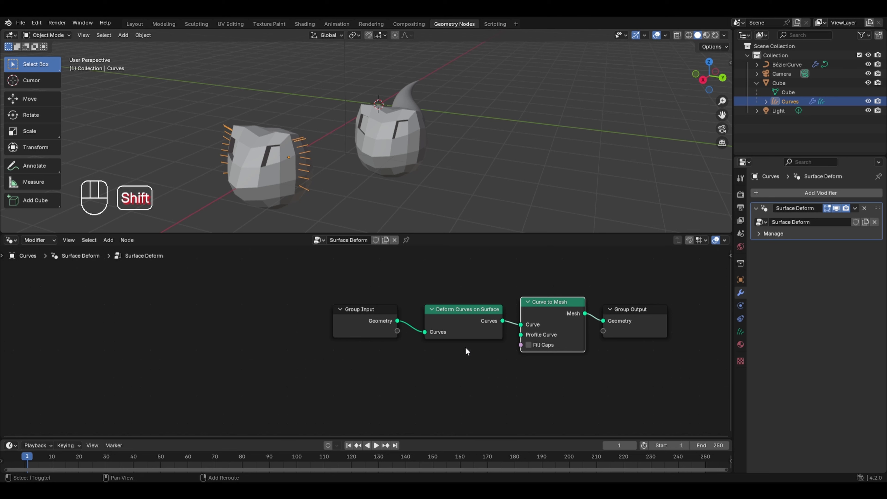
{"action": "key", "text": "shift+a"}
{"action": "mouse_move", "coordinate": [543, 387]}
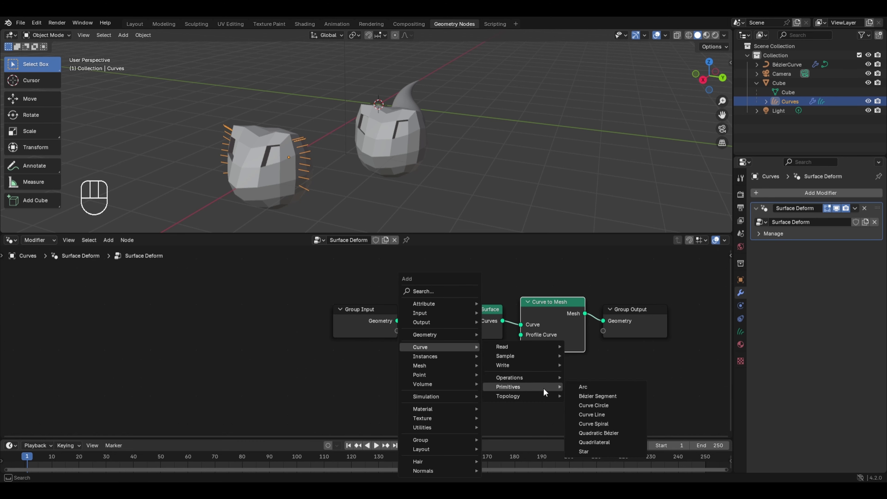
{"action": "left_click", "coordinate": [585, 404]}
{"action": "left_click", "coordinate": [484, 372]}
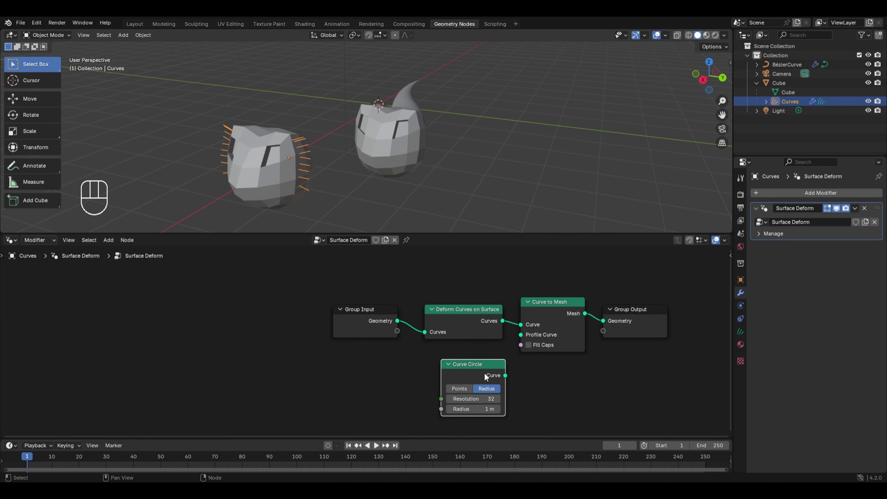
{"action": "left_click_drag", "start_coordinate": [505, 375], "coordinate": [520, 335]}
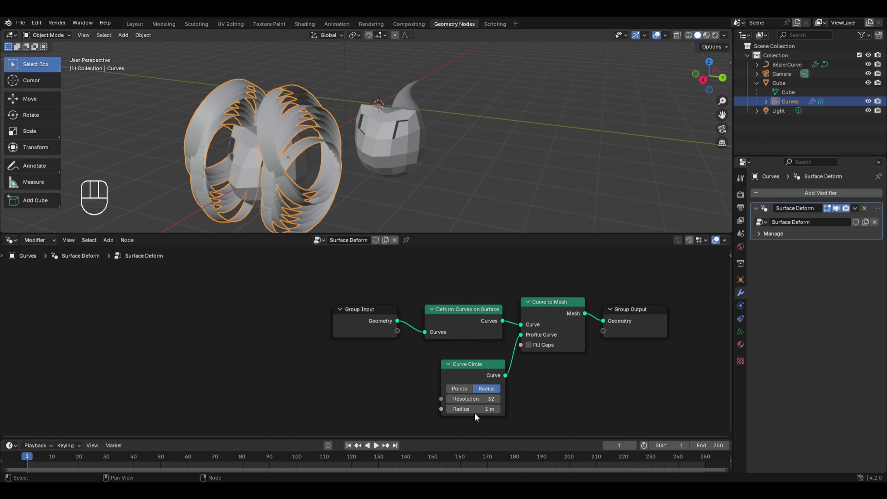
{"action": "left_click_drag", "start_coordinate": [478, 411], "coordinate": [446, 411]}
- Move Group Input and Deform Curves on Surface aside and insert a Set Curve Radius node before Curve to Mesh
{"action": "left_click_drag", "start_coordinate": [487, 272], "coordinate": [215, 316]}
{"action": "key", "text": "shift+a"}
{"action": "mouse_move", "coordinate": [391, 262]}
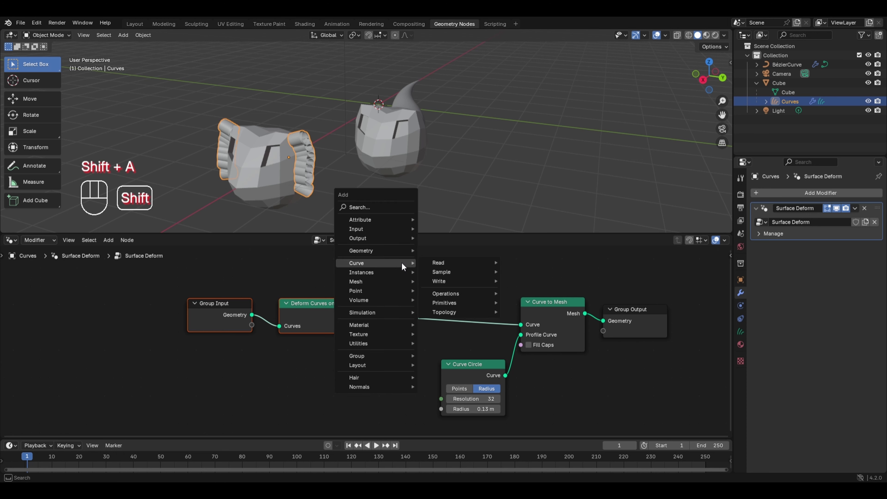
{"action": "mouse_move", "coordinate": [437, 284]}
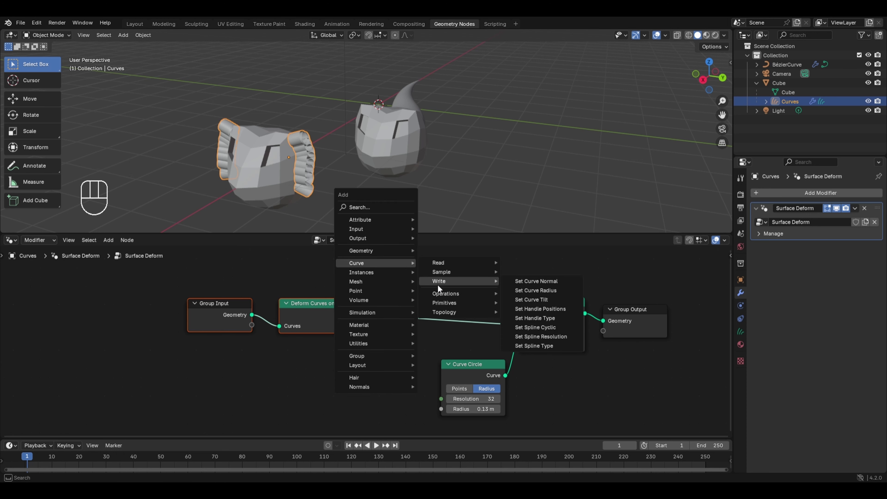
{"action": "left_click", "coordinate": [521, 292]}
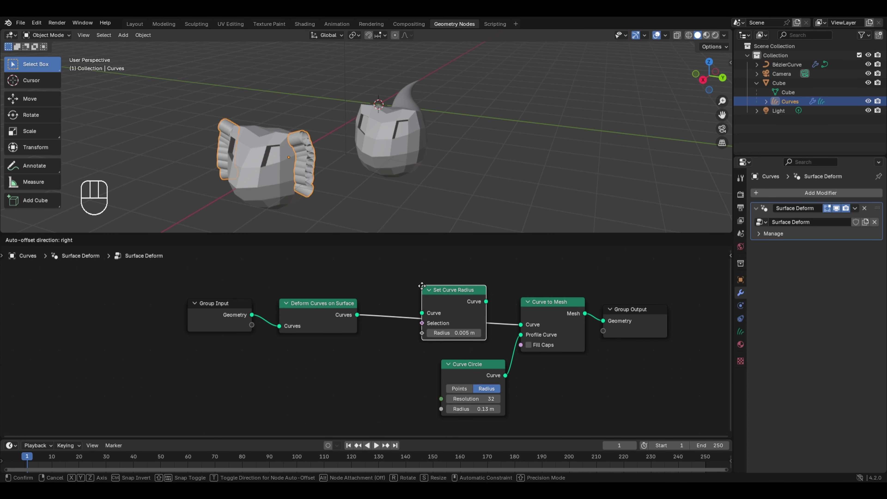
{"action": "left_click", "coordinate": [421, 292]}
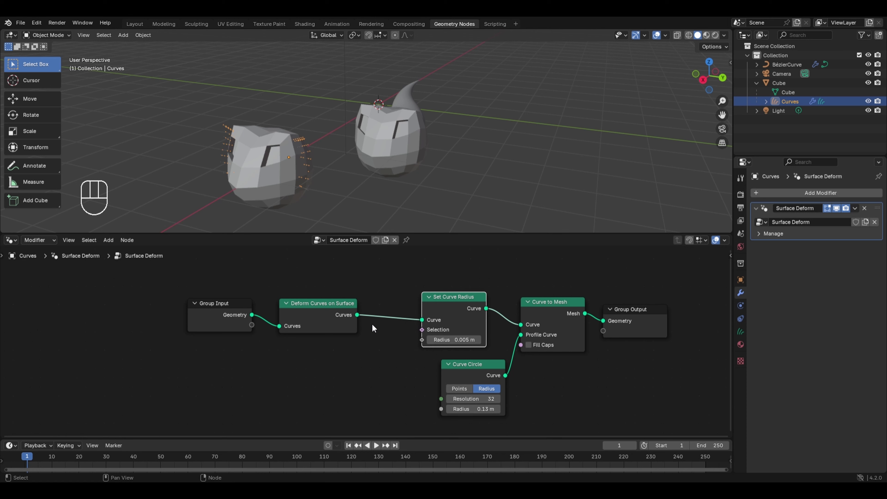
- Add a Spline Parameter node and connect its Factor to the Radius of Set Curve Radius
{"action": "key", "text": "shift+a"}
{"action": "mouse_move", "coordinate": [372, 324]}
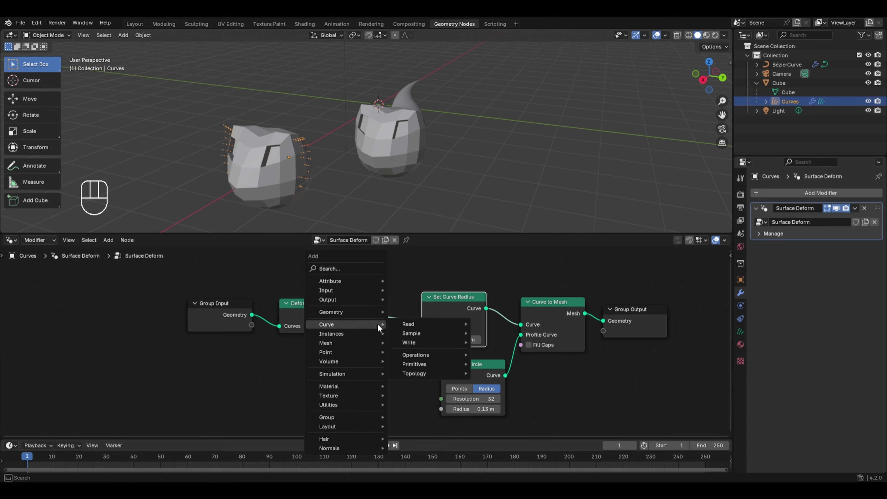
{"action": "mouse_move", "coordinate": [400, 324]}
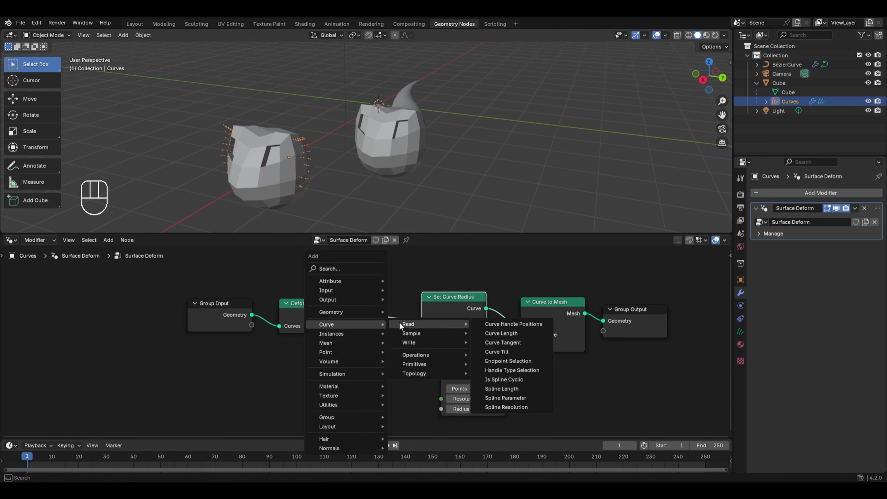
{"action": "left_click", "coordinate": [494, 395]}
{"action": "left_click", "coordinate": [294, 351]}
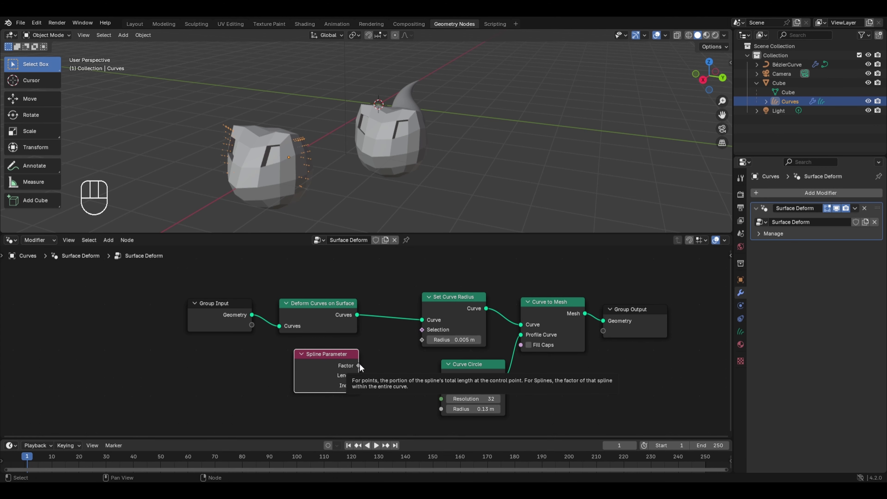
{"action": "left_click_drag", "start_coordinate": [358, 365], "coordinate": [419, 348]}
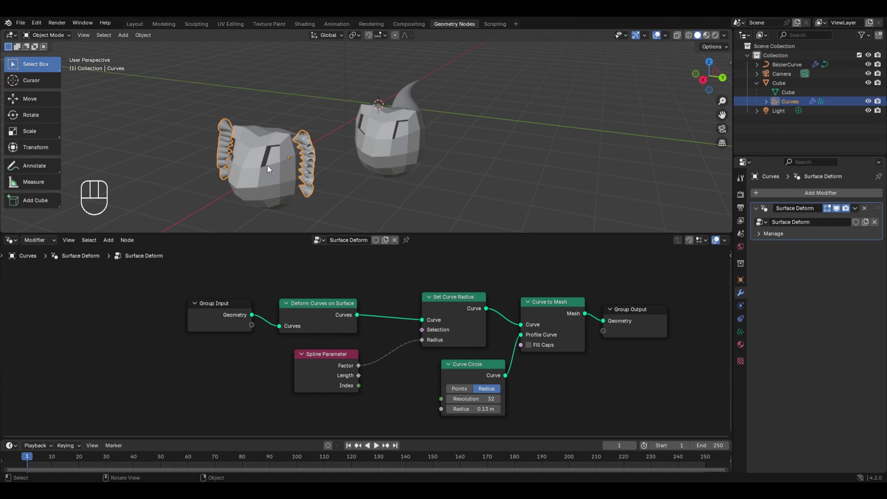
- Insert a Map Range node between the Spline Parameter's Factor and the Radius of Set Curve Radius
{"action": "middle_click_drag", "start_coordinate": [266, 165], "coordinate": [326, 137]}
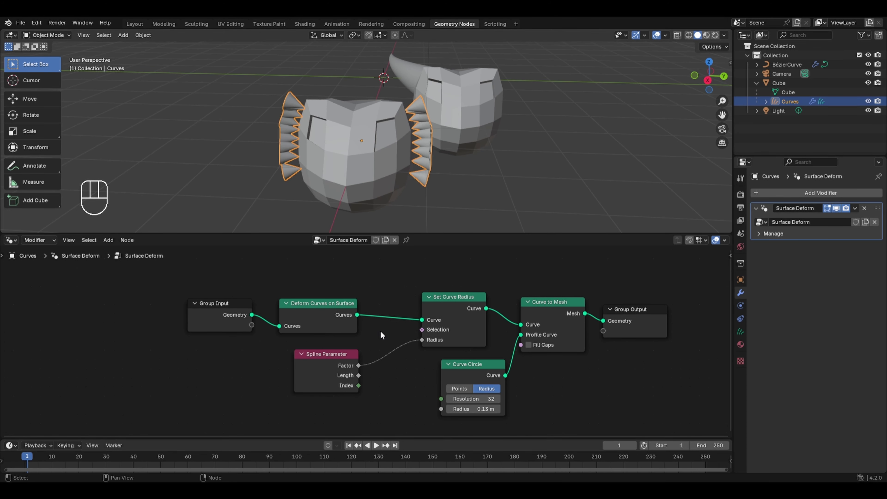
{"action": "key", "text": "shift+a"}
{"action": "mouse_move", "coordinate": [336, 412]}
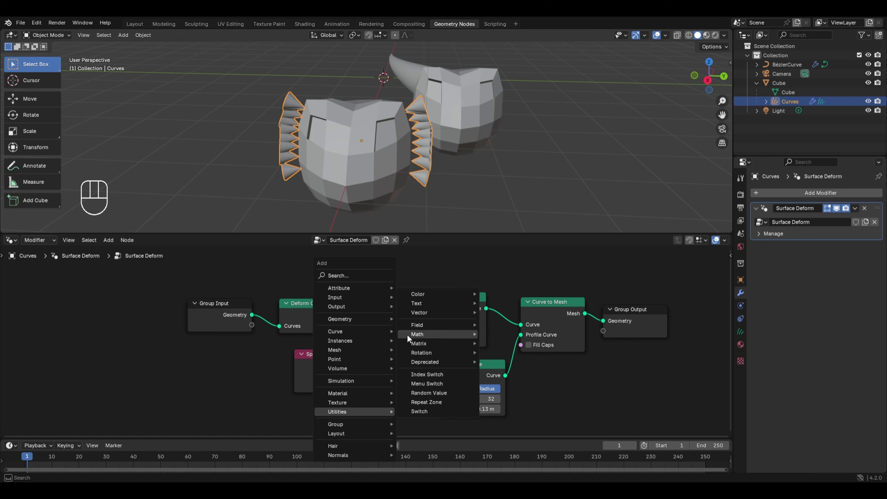
{"action": "mouse_move", "coordinate": [411, 334]}
{"action": "left_click", "coordinate": [498, 380]}
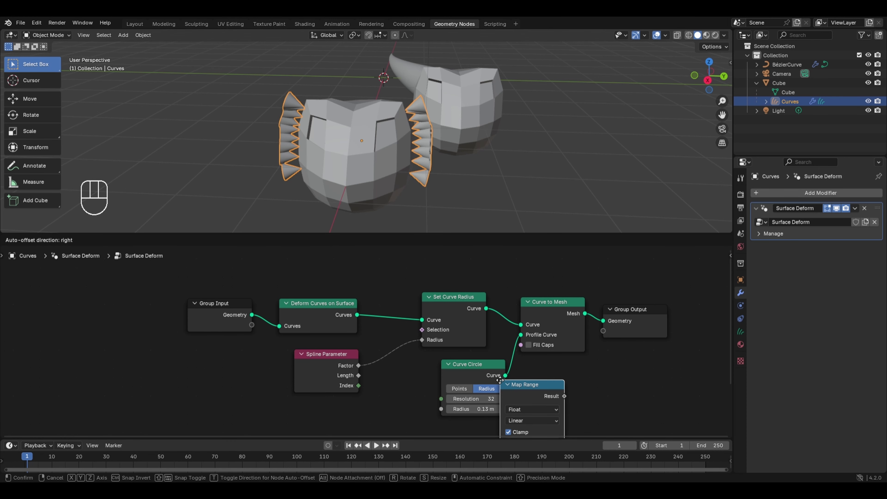
{"action": "left_click", "coordinate": [398, 358]}
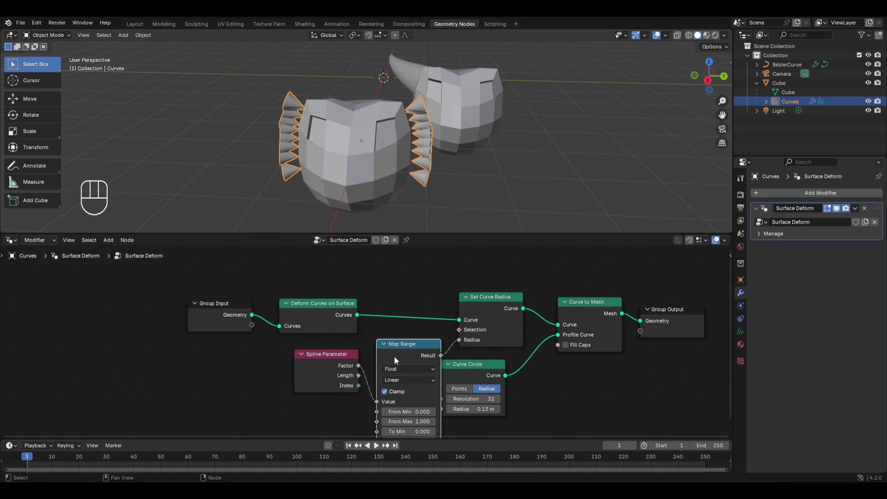
- Invert the strand taper by setting Map Range's To Min to 1 and To Max to 0
{"action": "middle_click_drag", "start_coordinate": [394, 357], "coordinate": [377, 325]}
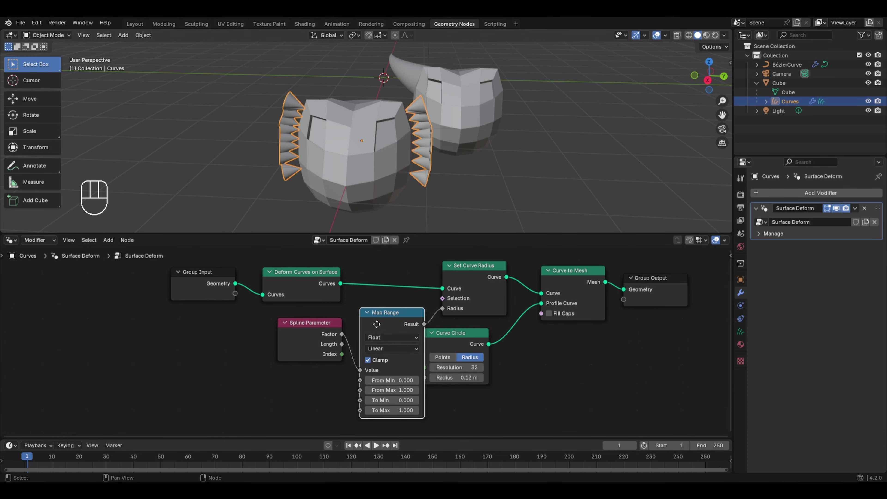
{"action": "left_click", "coordinate": [381, 397]}
{"action": "type", "text": "1"}
{"action": "key", "text": "Return"}
{"action": "left_click", "coordinate": [389, 411]}
{"action": "type", "text": "0"}
{"action": "key", "text": "Return"}
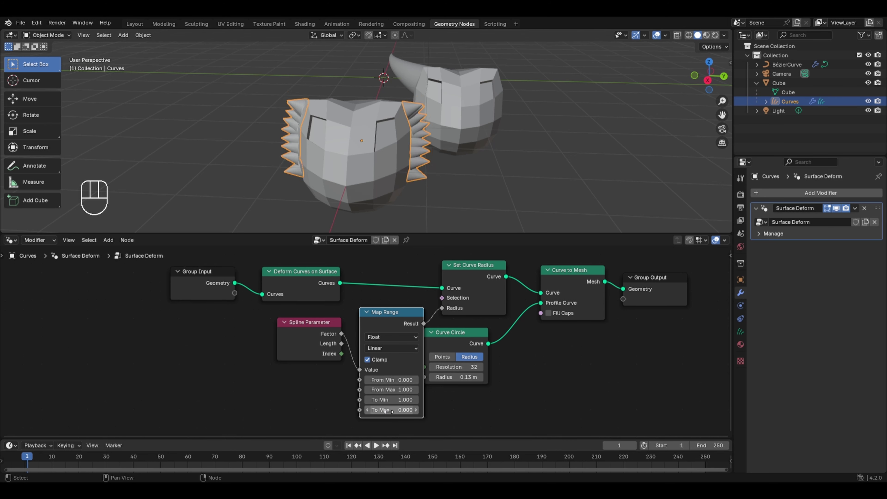
- Enter Sculpt Mode for the hair curves and add a second row of four mirrored strands behind the first row
{"action": "middle_click_drag", "start_coordinate": [365, 165], "coordinate": [267, 123]}
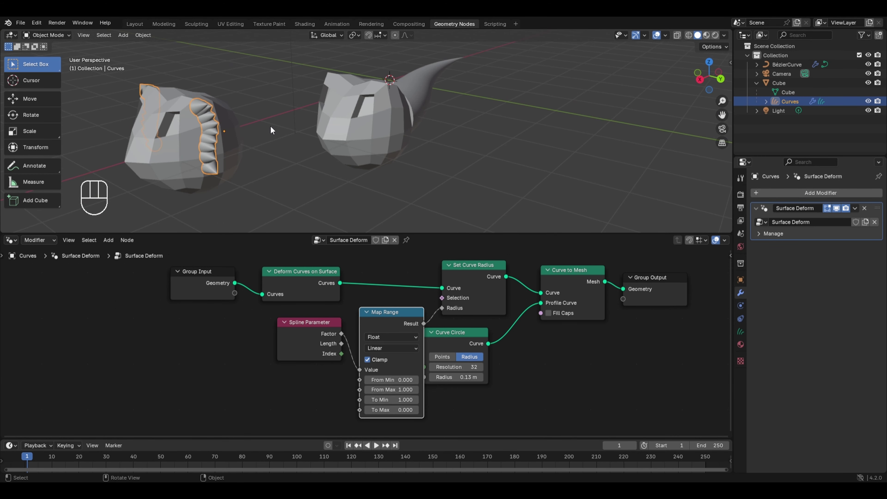
{"action": "key", "text": "ctrl+Tab"}
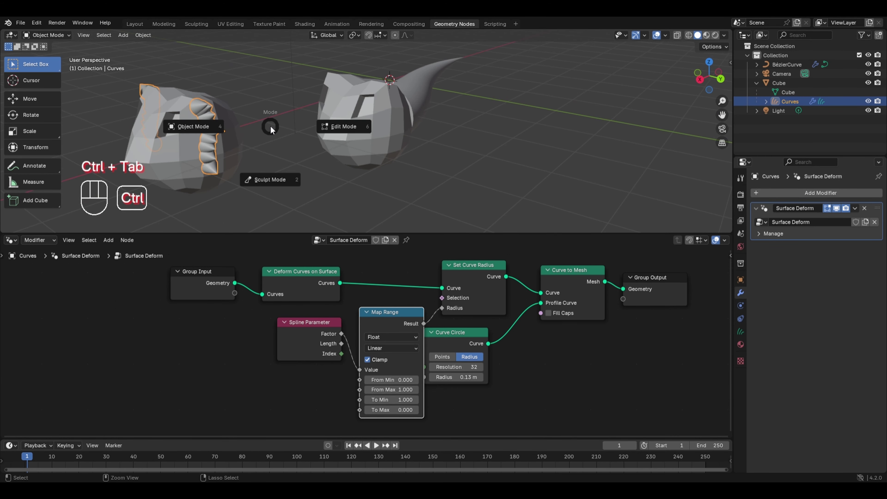
{"action": "left_click", "coordinate": [262, 171]}
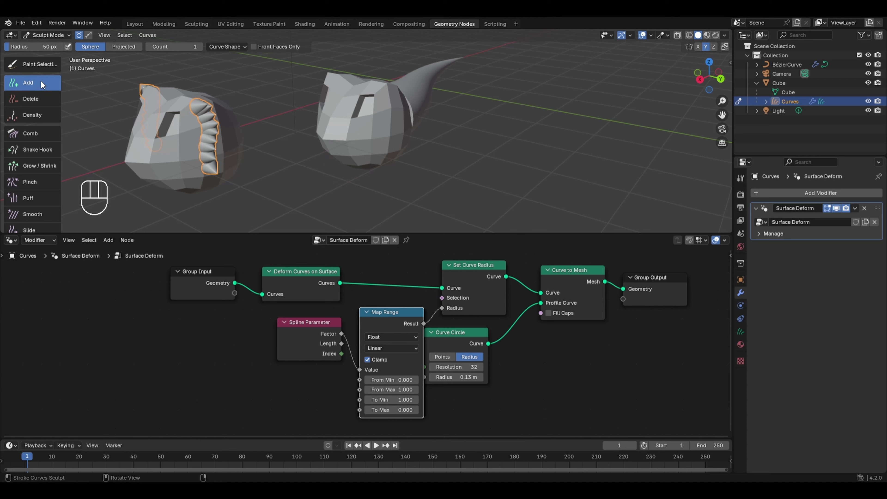
{"action": "left_click", "coordinate": [227, 113]}
{"action": "left_click", "coordinate": [229, 131]}
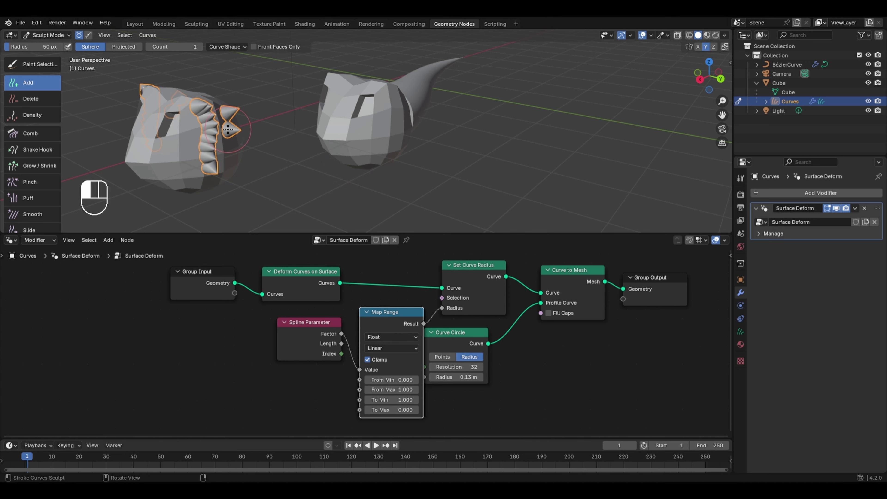
{"action": "left_click", "coordinate": [230, 147]}
{"action": "left_click", "coordinate": [228, 160]}
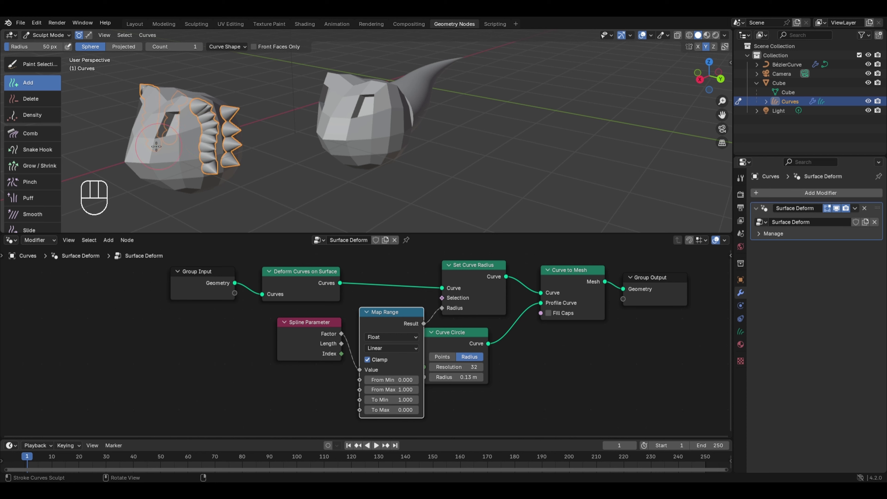
- Pull the strands toward the rear of the head with the Snake Hook brush in the back view, undoing unwanted strokes
{"action": "left_click", "coordinate": [41, 154]}
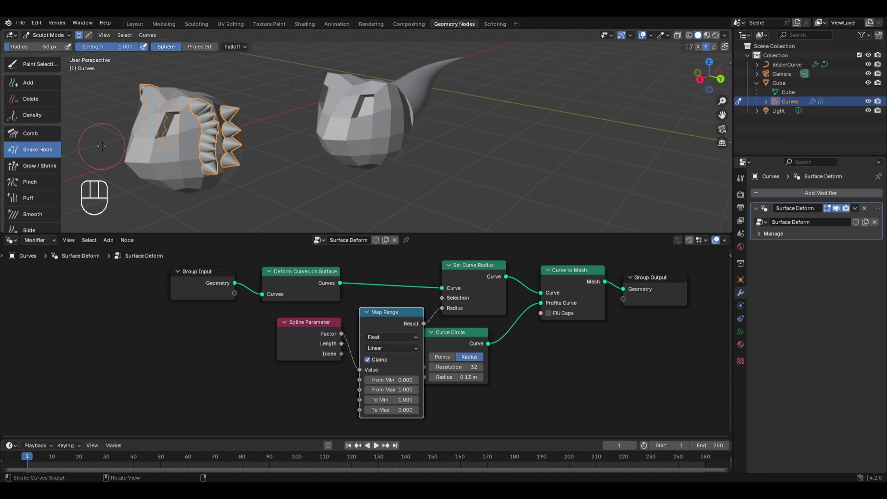
{"action": "key", "text": "KP_1"}
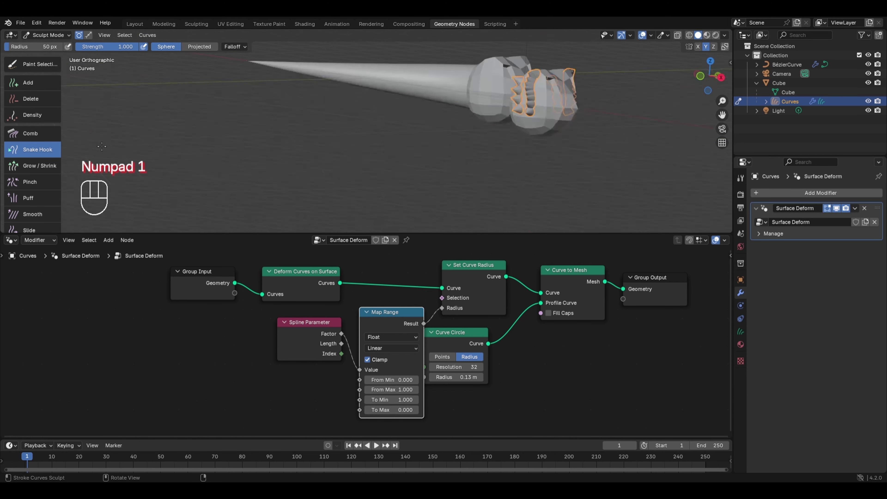
{"action": "key", "text": "ctrl+KP_1"}
{"action": "scroll", "coordinate": [287, 153], "scroll_direction": "up", "scroll_amount": 2}
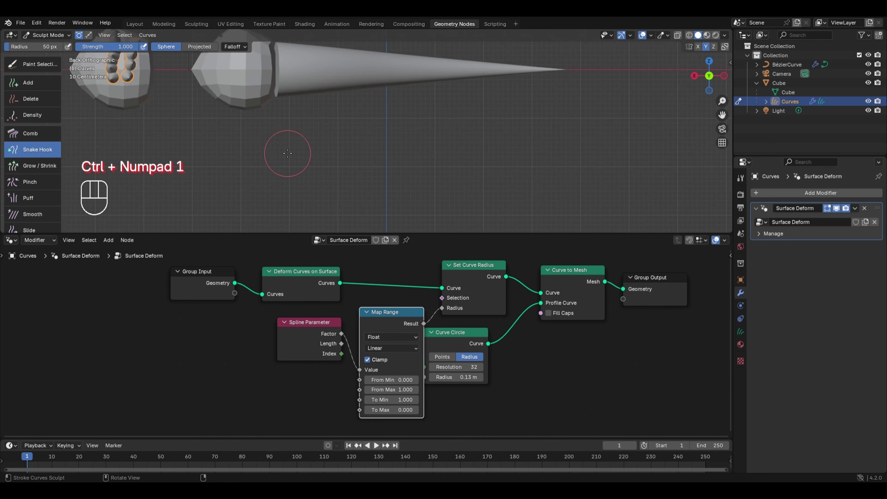
{"action": "middle_click_drag", "start_coordinate": [287, 153], "coordinate": [431, 223], "text": "shift"}
{"action": "scroll", "coordinate": [229, 137], "scroll_direction": "up", "scroll_amount": 1}
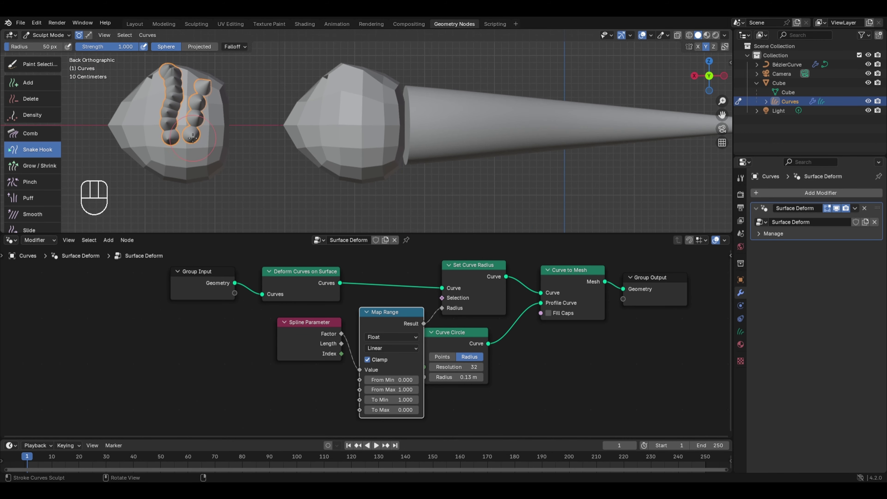
{"action": "left_click_drag", "start_coordinate": [192, 137], "coordinate": [223, 141]}
{"action": "mouse_move", "coordinate": [198, 112]}
{"action": "left_mouse_down"}
{"action": "mouse_move", "coordinate": [223, 119]}
{"action": "mouse_move", "coordinate": [218, 105]}
{"action": "mouse_move", "coordinate": [231, 106]}
{"action": "mouse_move", "coordinate": [219, 88]}
{"action": "mouse_move", "coordinate": [233, 92]}
{"action": "left_mouse_up"}
{"action": "key", "text": "ctrl+z"}
{"action": "mouse_move", "coordinate": [170, 121]}
{"action": "left_mouse_down"}
{"action": "mouse_move", "coordinate": [193, 120]}
{"action": "mouse_move", "coordinate": [193, 131]}
{"action": "mouse_move", "coordinate": [185, 110]}
{"action": "mouse_move", "coordinate": [195, 109]}
{"action": "mouse_move", "coordinate": [195, 65]}
{"action": "left_mouse_up"}
{"action": "key", "text": "ctrl+z"}
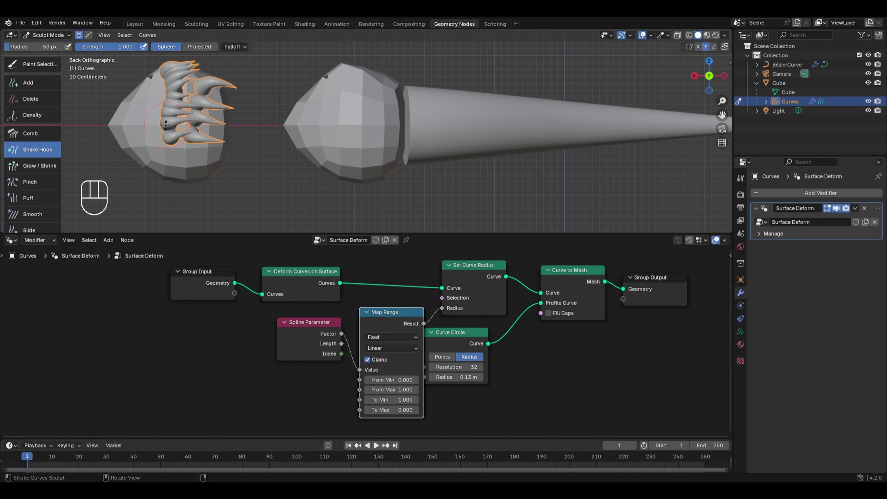
- Thin out the side hair by removing strands with the Delete brush, and switch back to the Snake Hook brush
{"action": "middle_click_drag", "start_coordinate": [166, 125], "coordinate": [296, 133]}
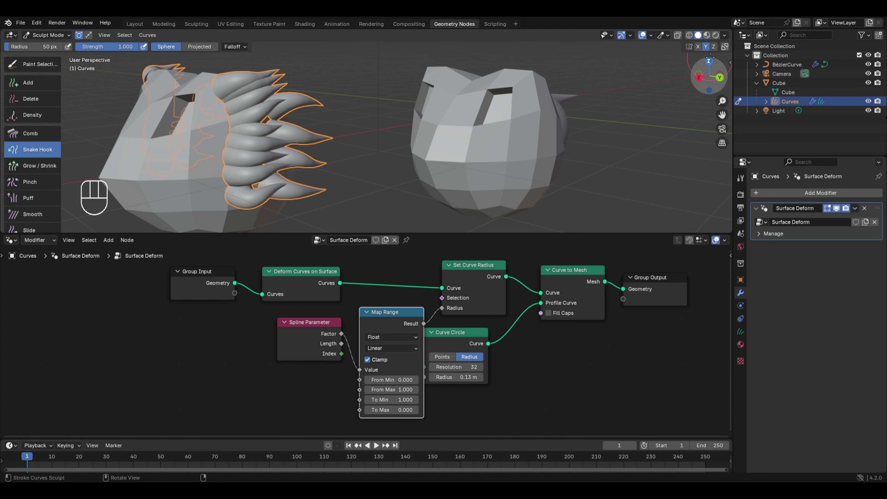
{"action": "middle_click_drag", "start_coordinate": [333, 147], "coordinate": [339, 148]}
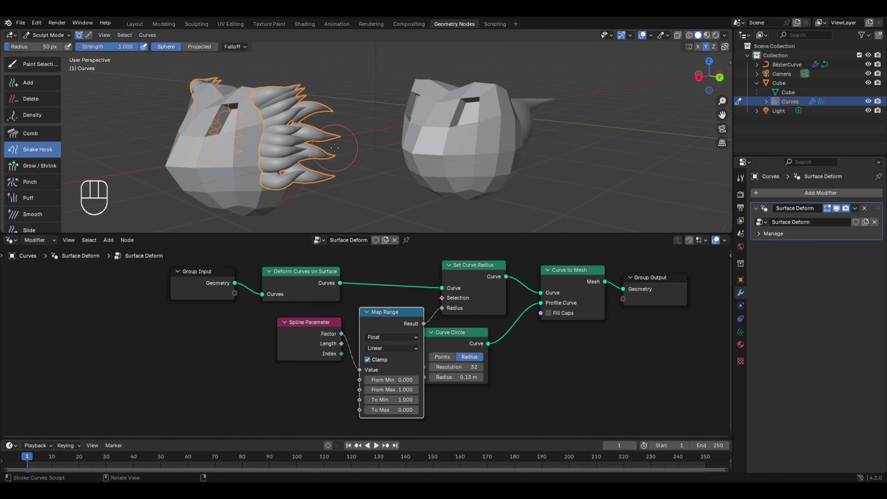
{"action": "middle_click_drag", "start_coordinate": [306, 173], "coordinate": [327, 171]}
{"action": "left_click", "coordinate": [16, 106]}
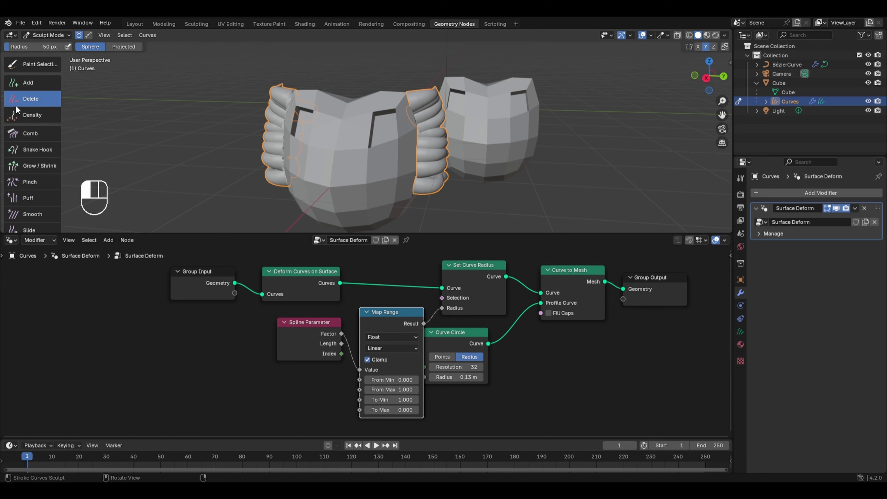
{"action": "key", "text": "ctrl+z"}
{"action": "middle_click_drag", "start_coordinate": [341, 127], "coordinate": [312, 130]}
{"action": "left_click", "coordinate": [266, 140]}
{"action": "left_click", "coordinate": [270, 138]}
{"action": "left_click", "coordinate": [35, 149]}
{"action": "mouse_move", "coordinate": [273, 162]}
{"action": "middle_mouse_down"}
{"action": "mouse_move", "coordinate": [394, 165]}
{"action": "mouse_move", "coordinate": [288, 160]}
{"action": "middle_mouse_up"}
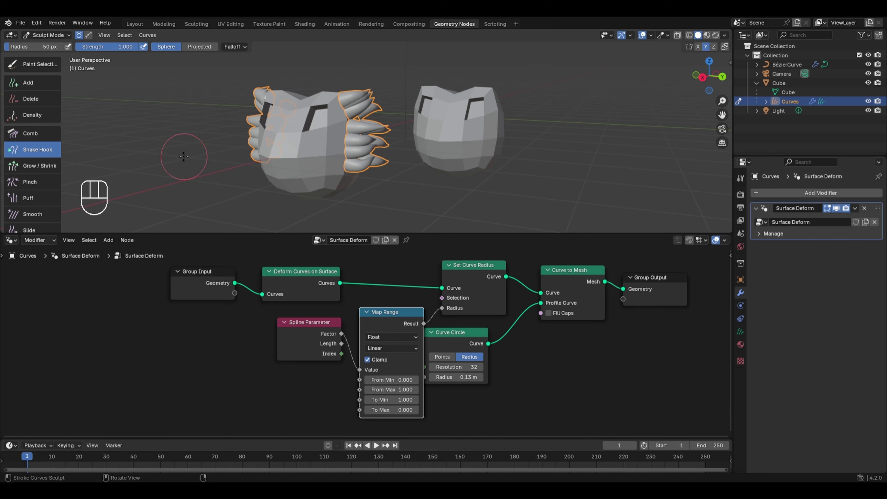
- Return the hair curves to Object Mode and select the tapered tube to show its node tree
{"action": "middle_click_drag", "start_coordinate": [184, 154], "coordinate": [258, 170]}
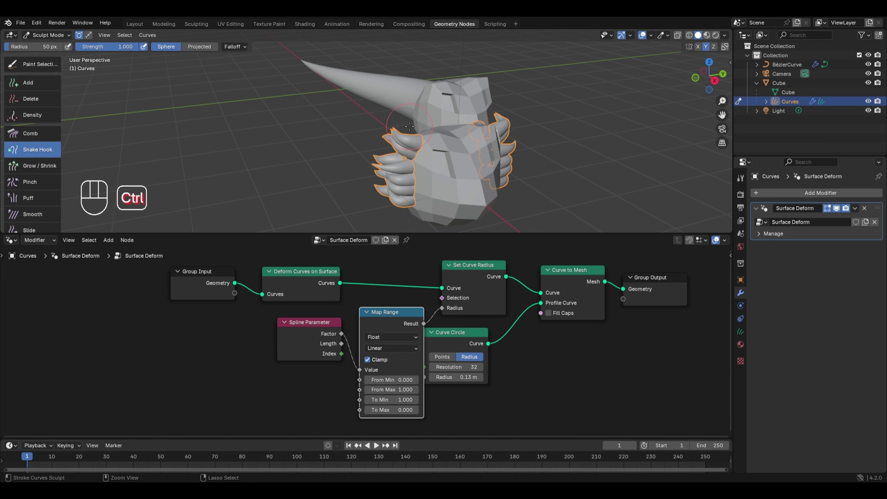
{"action": "key", "text": "ctrl+Tab"}
{"action": "left_click", "coordinate": [374, 126]}
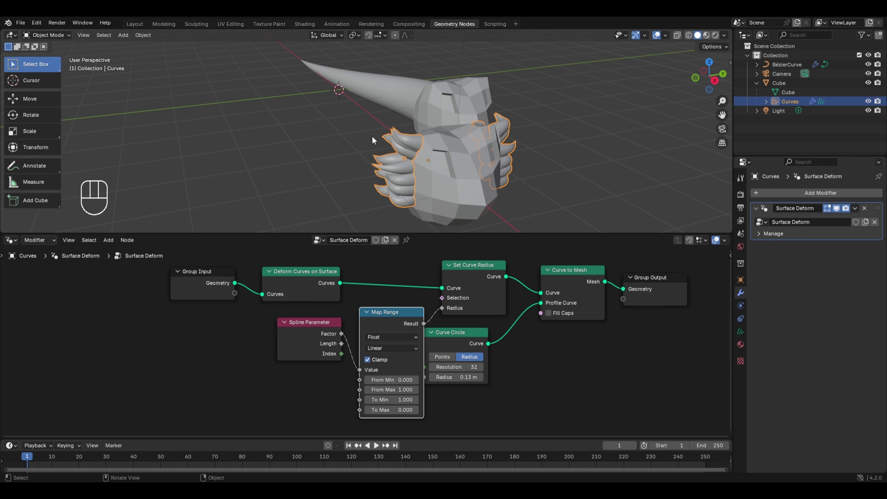
{"action": "middle_click_drag", "start_coordinate": [372, 136], "coordinate": [425, 152]}
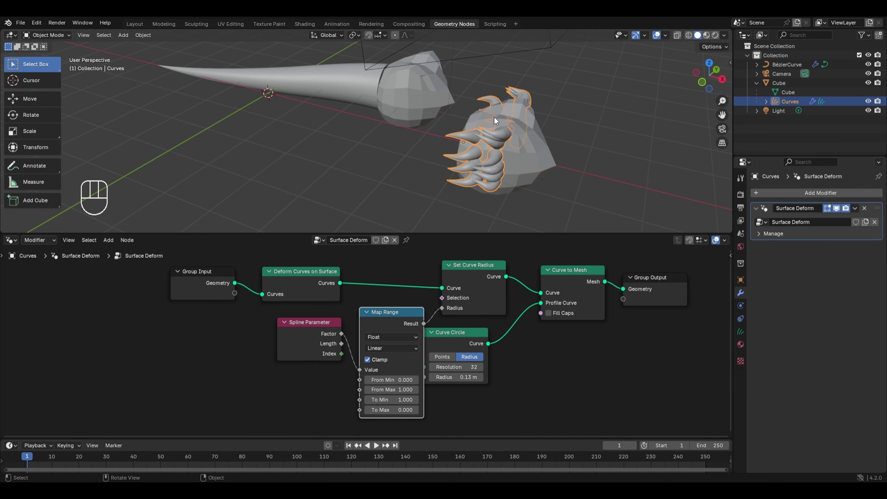
{"action": "left_click", "coordinate": [406, 97]}
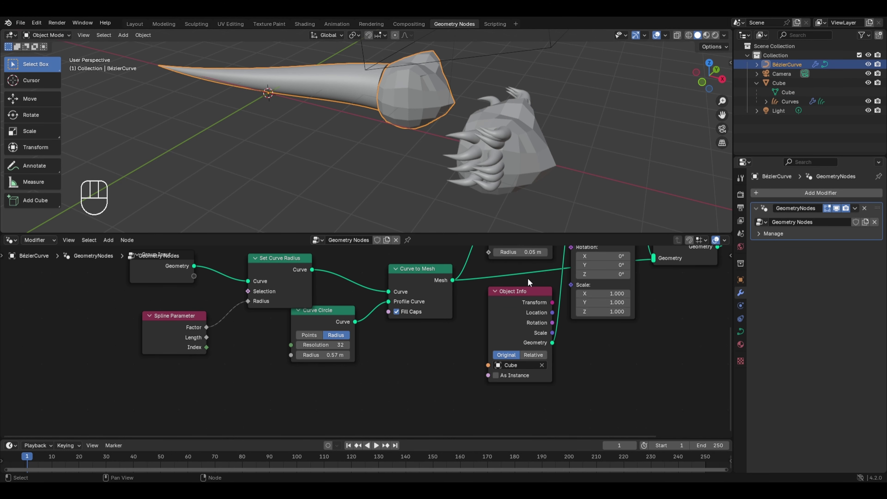
- Move the Cube's Object Info node clear of the others and insert a Geometry to Instance node on its geometry link
{"action": "middle_click_drag", "start_coordinate": [527, 278], "coordinate": [466, 375]}
{"action": "left_click", "coordinate": [463, 398]}
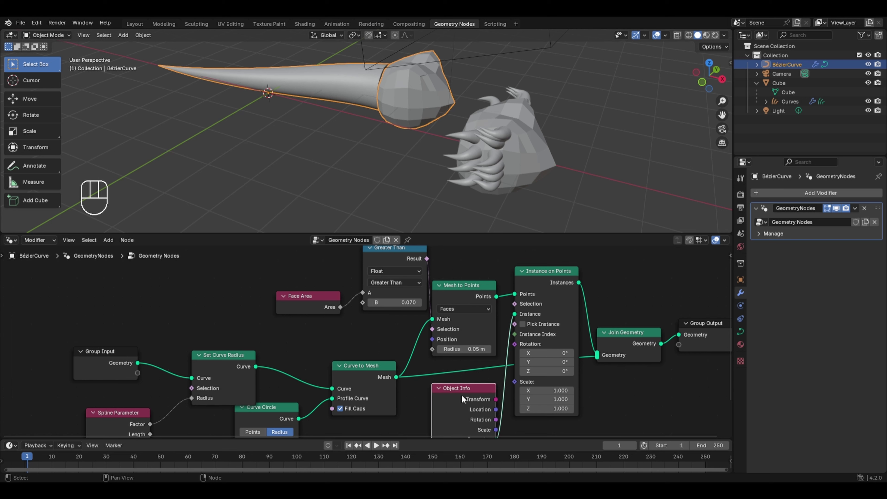
{"action": "left_click_drag", "start_coordinate": [450, 398], "coordinate": [215, 254]}
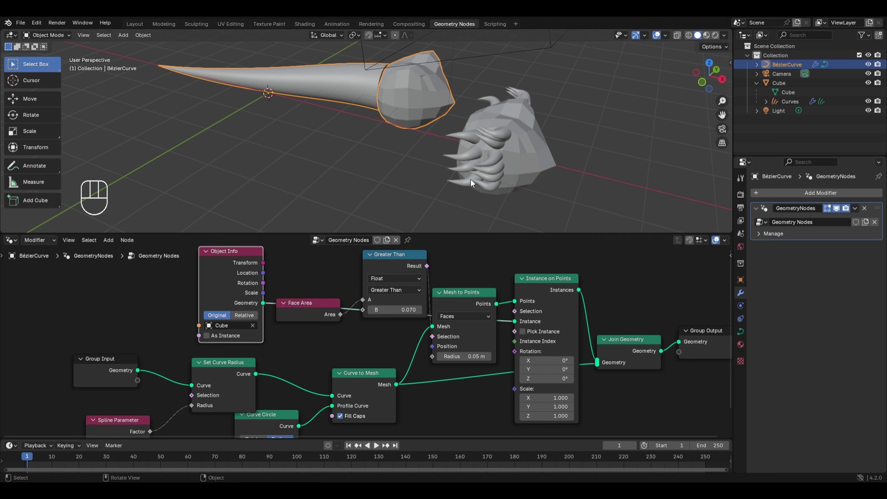
{"action": "left_click_drag", "start_coordinate": [202, 285], "coordinate": [74, 288]}
{"action": "key", "text": "shift+a"}
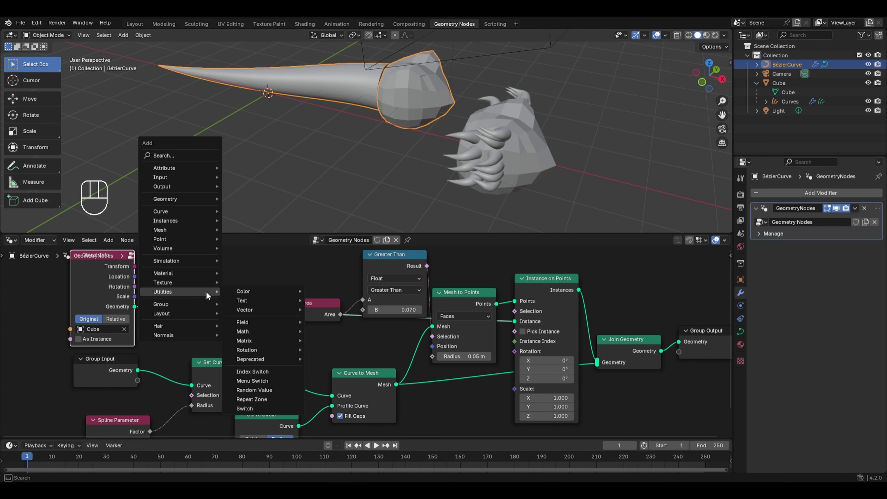
{"action": "mouse_move", "coordinate": [187, 198]}
{"action": "left_click", "coordinate": [263, 242]}
{"action": "left_click", "coordinate": [221, 292]}
- Add an Object Info node for the hair Curves and connect its Geometry to the Geometry to Instance node
{"action": "left_click_drag", "start_coordinate": [789, 101], "coordinate": [157, 339]}
{"action": "left_click_drag", "start_coordinate": [170, 343], "coordinate": [12, 325]}
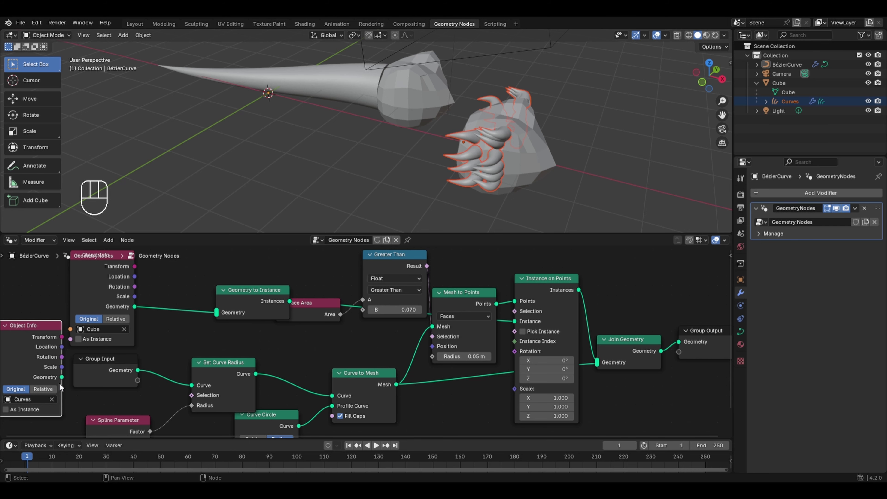
{"action": "left_click_drag", "start_coordinate": [62, 377], "coordinate": [215, 313]}
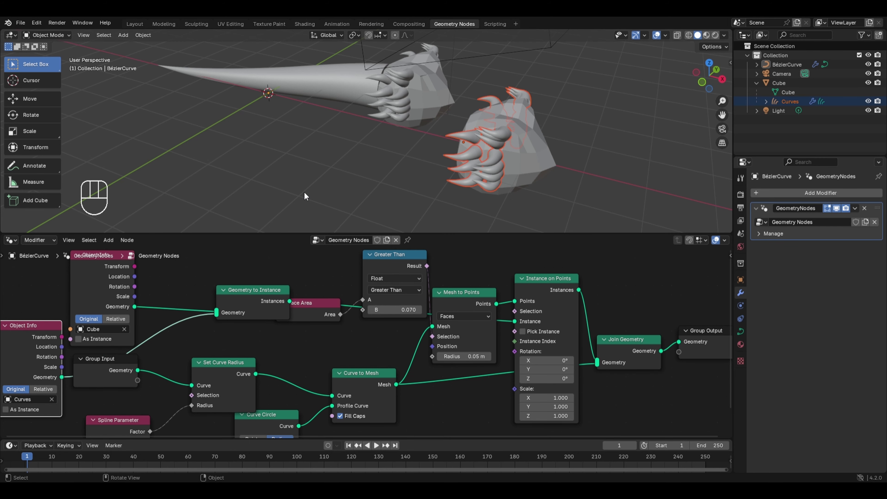
{"action": "middle_click_drag", "start_coordinate": [305, 191], "coordinate": [233, 183]}
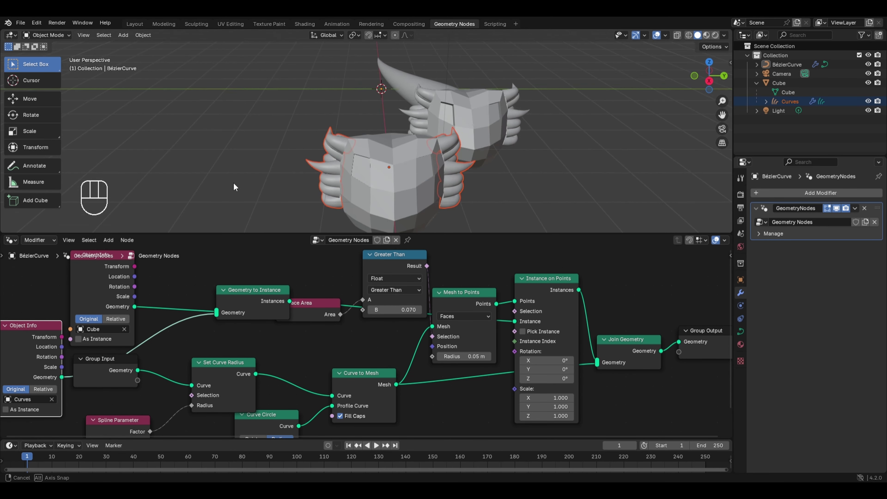
{"action": "middle_click_drag", "start_coordinate": [264, 155], "coordinate": [387, 166]}
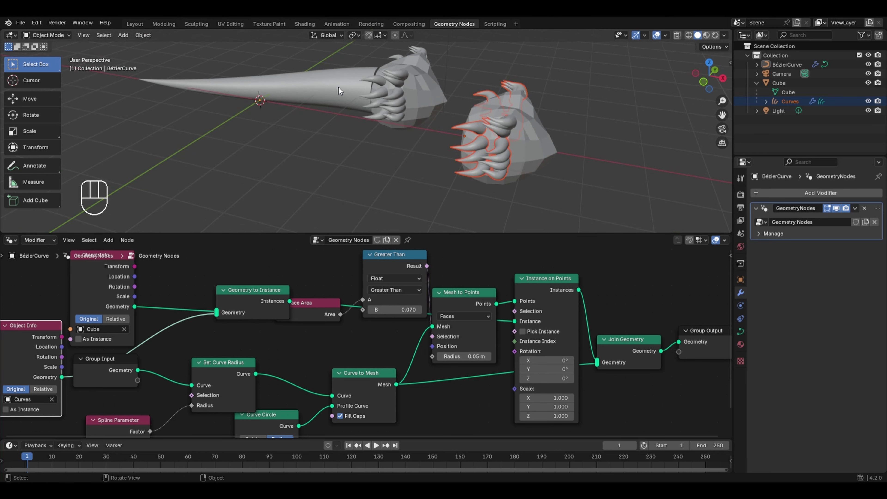
- In Edit Mode of the tube curve, draw three more curved strokes around the existing one in the top view
{"action": "left_click", "coordinate": [355, 88]}
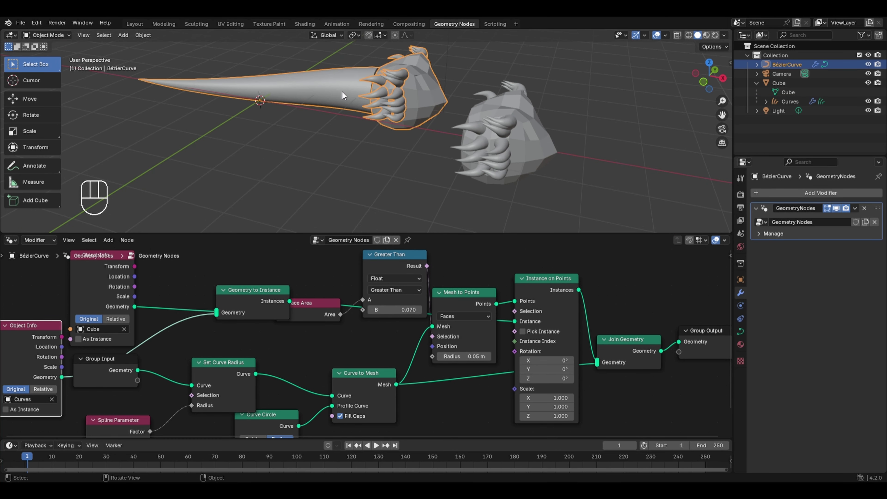
{"action": "key", "text": "KP_7"}
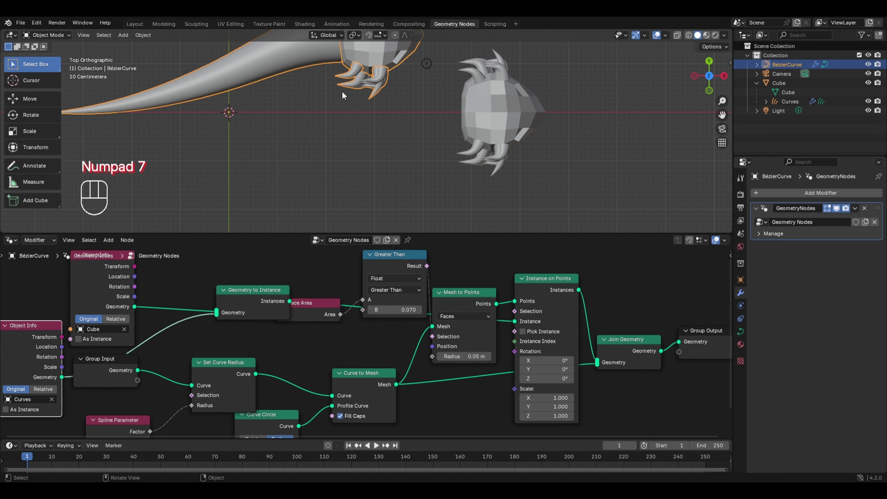
{"action": "scroll", "coordinate": [341, 91], "scroll_direction": "down", "scroll_amount": 5}
{"action": "key", "text": "Tab"}
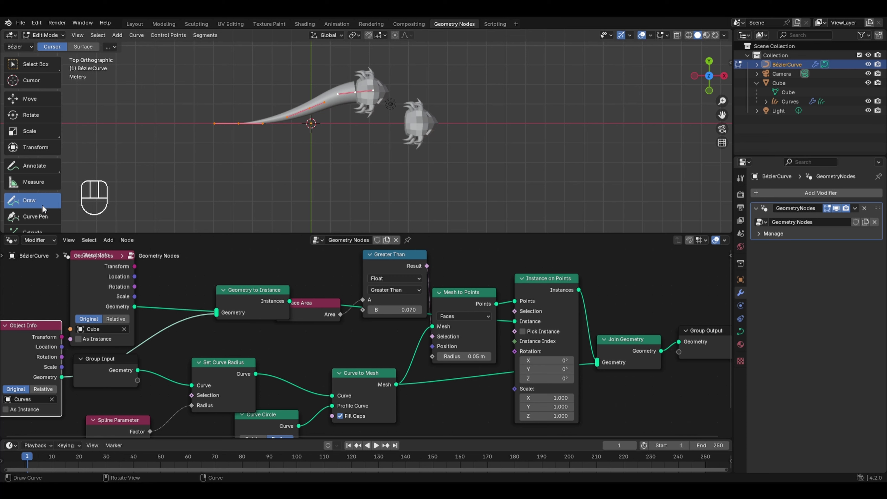
{"action": "key", "text": "ctrl+z"}
{"action": "left_click_drag", "start_coordinate": [184, 168], "coordinate": [459, 145]}
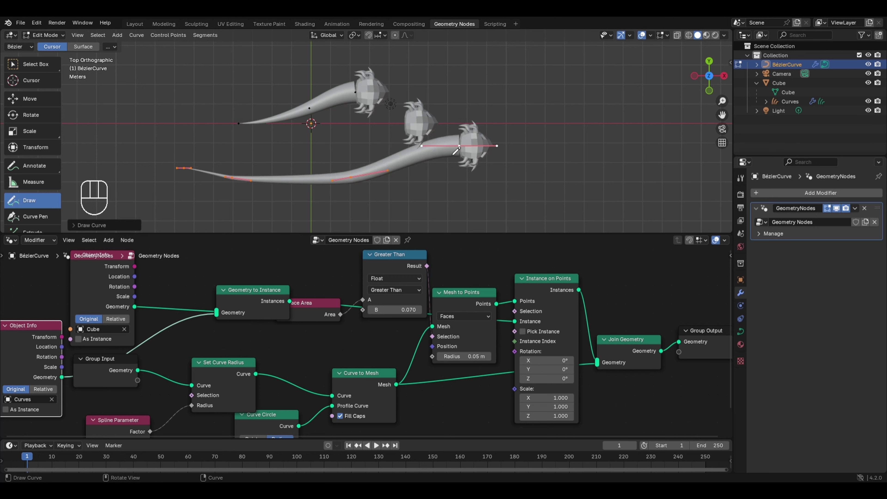
{"action": "left_click_drag", "start_coordinate": [418, 200], "coordinate": [408, 76]}
{"action": "mouse_move", "coordinate": [346, 205]}
{"action": "left_mouse_down"}
{"action": "mouse_move", "coordinate": [564, 204]}
{"action": "mouse_move", "coordinate": [678, 91]}
{"action": "left_mouse_up"}
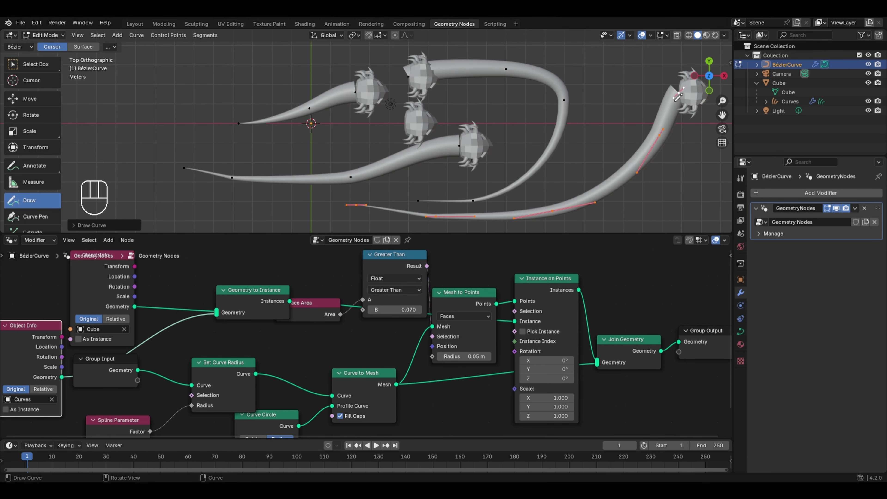
- Add an Align Euler to Vector node and connect its Rotation to the Rotation input of Instance on Points
{"action": "middle_click_drag", "start_coordinate": [669, 129], "coordinate": [554, 94]}
{"action": "scroll", "coordinate": [554, 94], "scroll_direction": "up", "scroll_amount": 2}
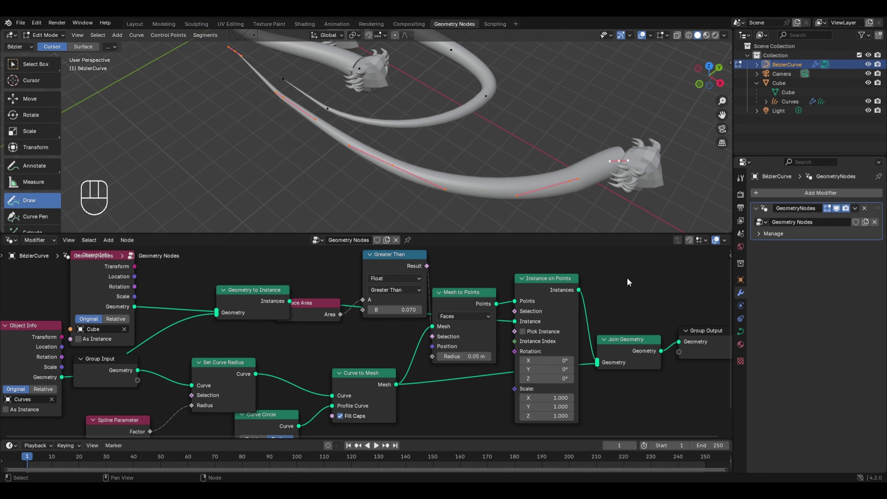
{"action": "middle_click_drag", "start_coordinate": [621, 307], "coordinate": [644, 279]}
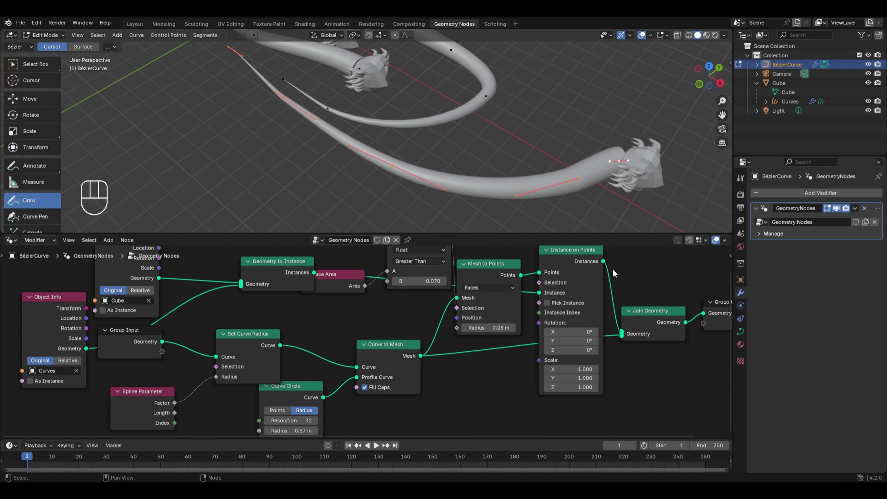
{"action": "key", "text": "shift+a"}
{"action": "mouse_move", "coordinate": [414, 427]}
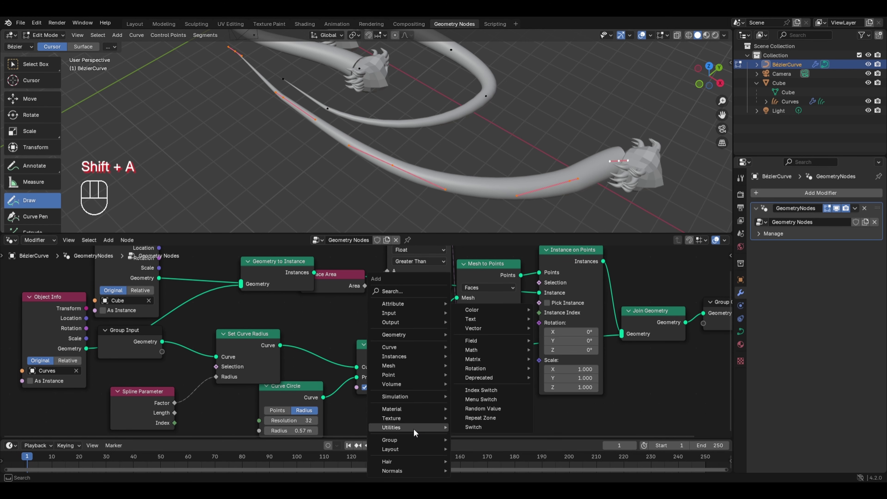
{"action": "mouse_move", "coordinate": [482, 379]}
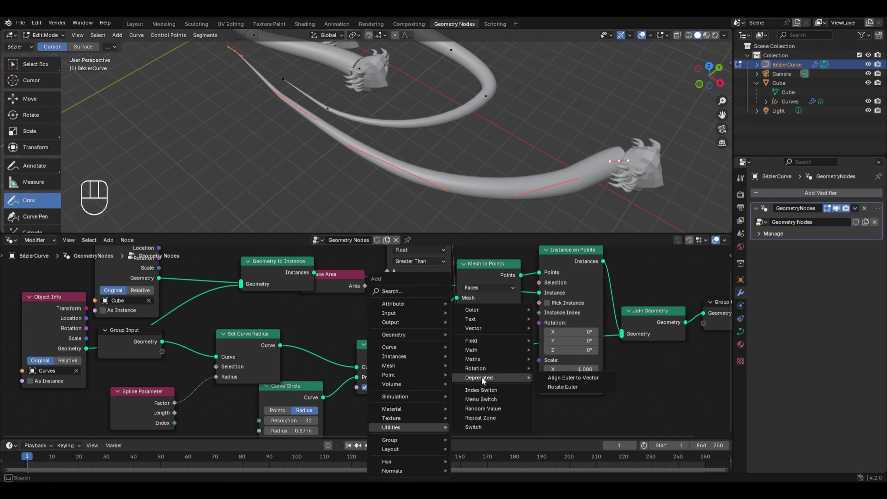
{"action": "left_click", "coordinate": [551, 377]}
{"action": "left_click", "coordinate": [447, 378]}
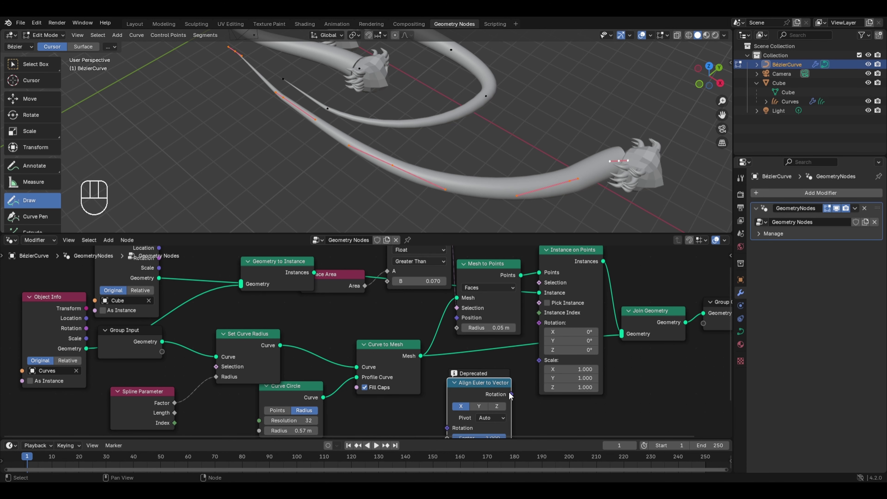
{"action": "left_click_drag", "start_coordinate": [511, 394], "coordinate": [539, 324]}
{"action": "scroll", "coordinate": [590, 134], "scroll_direction": "down", "scroll_amount": 2}
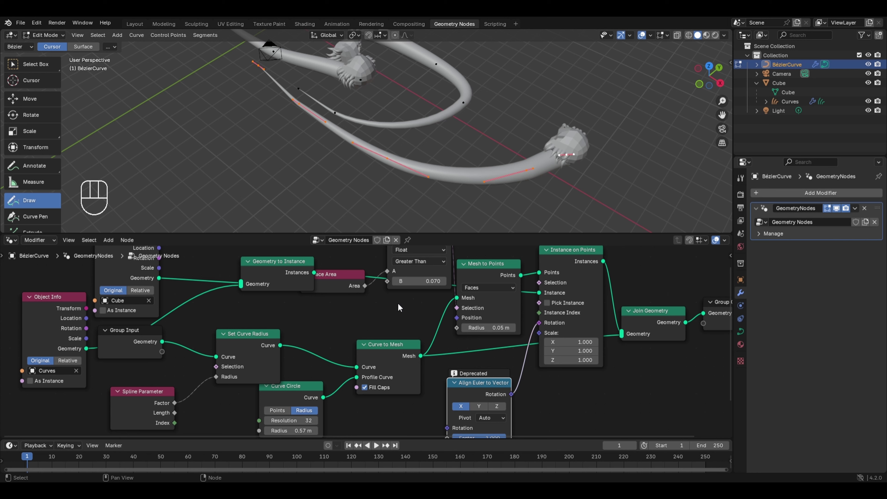
- Insert a Capture Attribute node between Curve to Mesh and Mesh to Points, and set its domain to Face
{"action": "key", "text": "shift+a"}
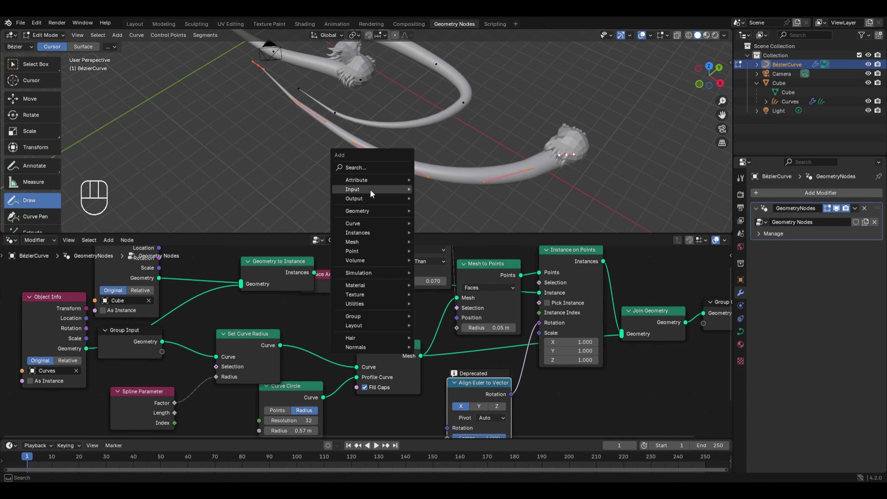
{"action": "mouse_move", "coordinate": [365, 181]}
{"action": "left_click", "coordinate": [450, 210]}
{"action": "left_click", "coordinate": [491, 330]}
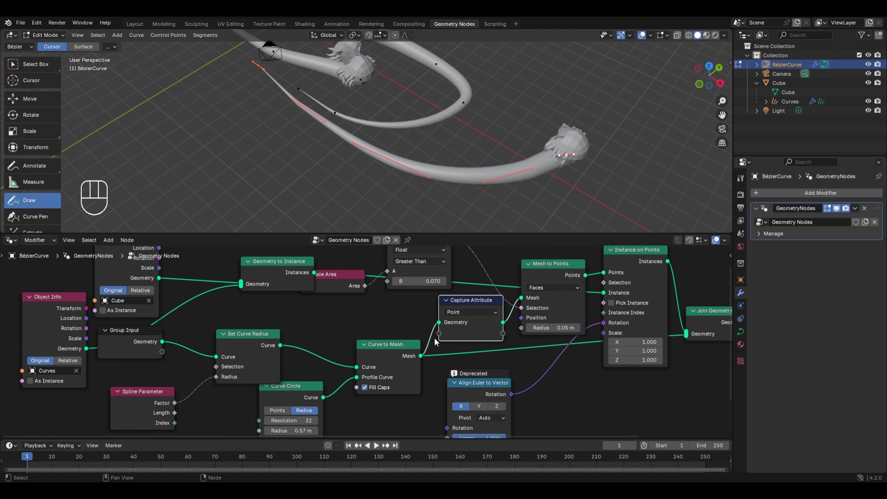
{"action": "left_click", "coordinate": [459, 312]}
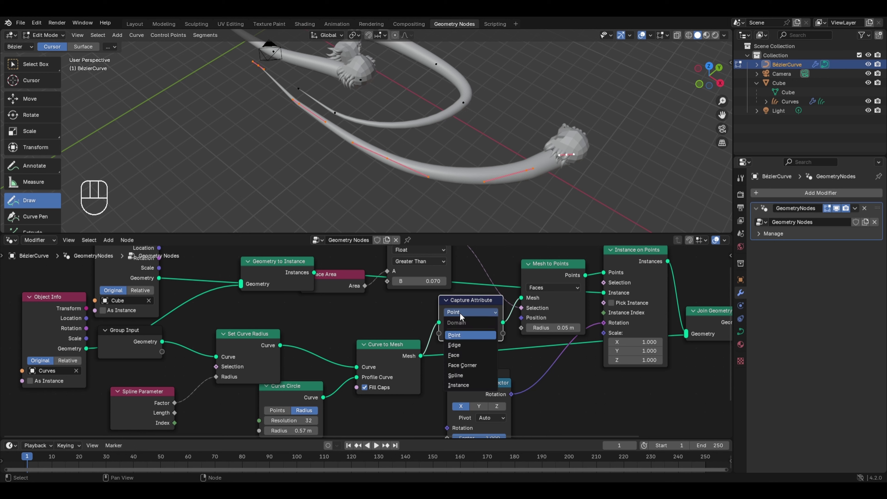
{"action": "left_click", "coordinate": [458, 354]}
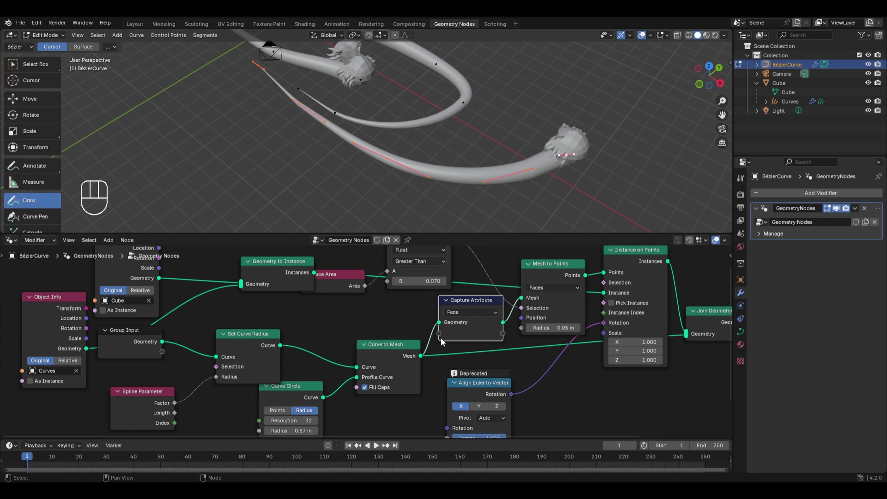
- Add a Normal node and connect it to the Capture Attribute node as a captured attribute
{"action": "key", "text": "shift+a"}
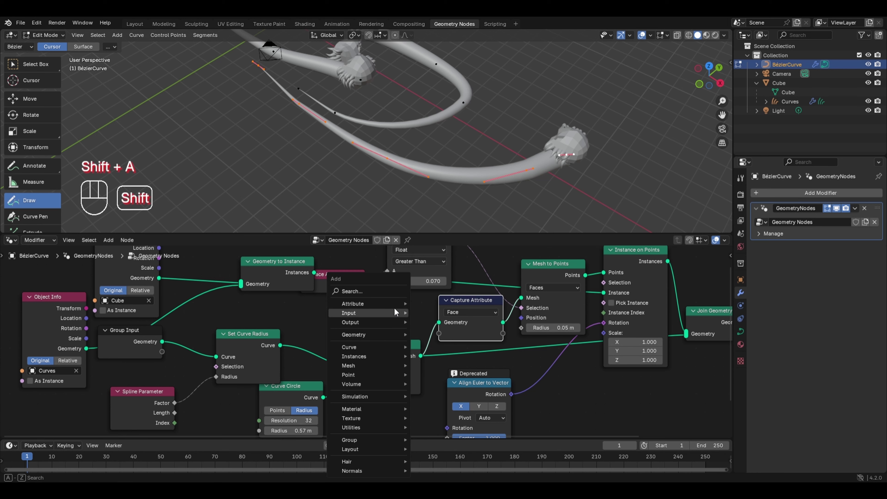
{"action": "mouse_move", "coordinate": [371, 336]}
{"action": "mouse_move", "coordinate": [423, 335]}
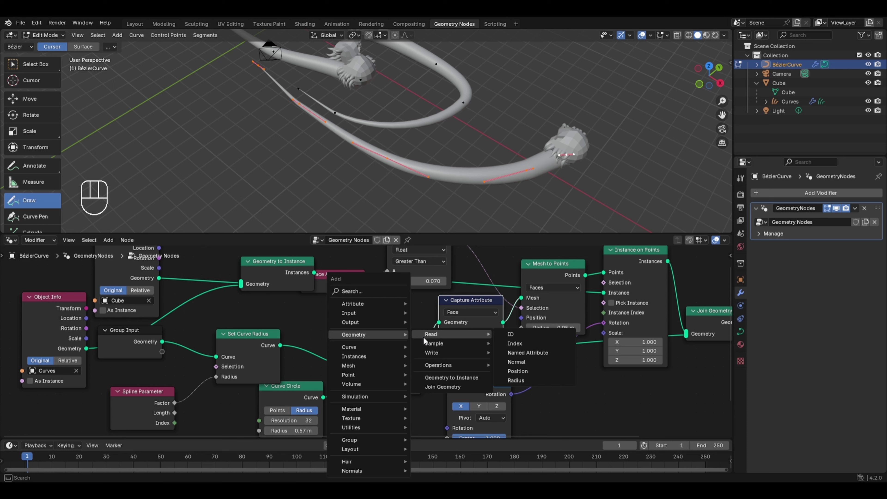
{"action": "left_click", "coordinate": [522, 361]}
{"action": "left_click", "coordinate": [334, 311]}
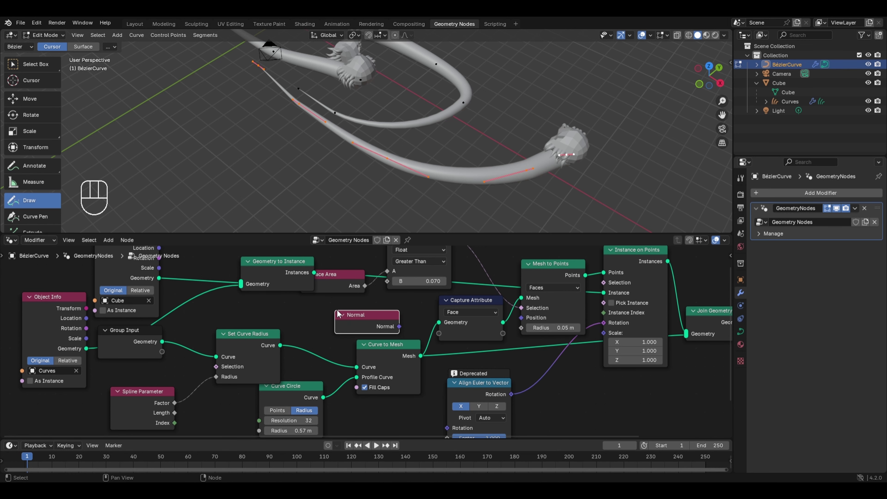
{"action": "left_click_drag", "start_coordinate": [399, 327], "coordinate": [439, 334]}
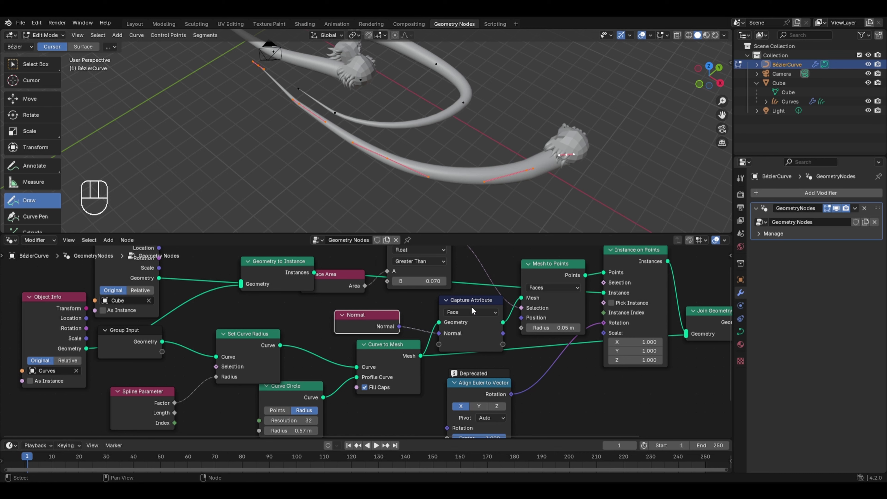
- Tidy the nodes around Capture Attribute and connect its captured Normal to the Vector input of Align Euler to Vector
{"action": "left_click_drag", "start_coordinate": [468, 302], "coordinate": [451, 296]}
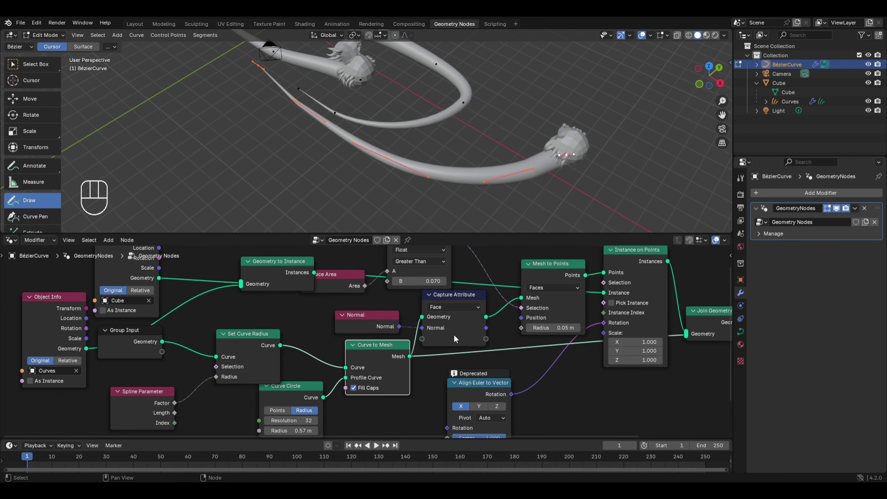
{"action": "middle_click_drag", "start_coordinate": [484, 327], "coordinate": [503, 292]}
{"action": "left_click_drag", "start_coordinate": [504, 292], "coordinate": [458, 412]}
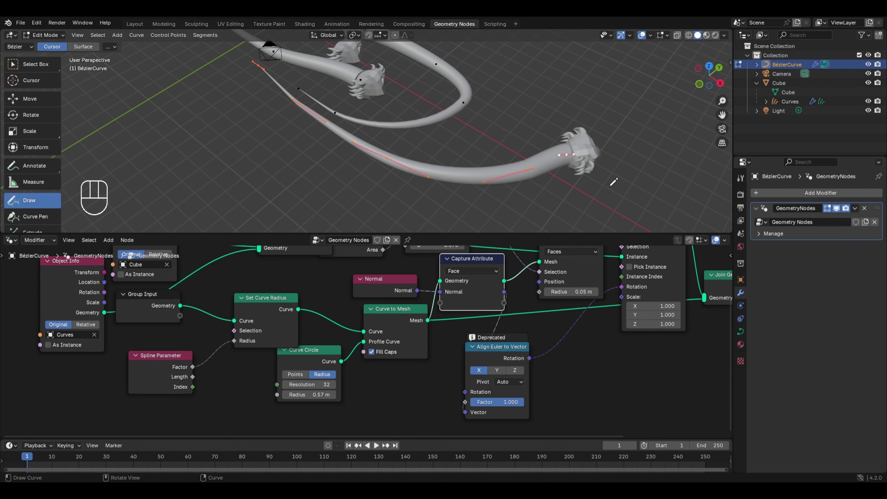
- Try the Y and Z alignment axes on the Align Euler to Vector node, and return to X
{"action": "middle_click_drag", "start_coordinate": [611, 184], "coordinate": [510, 198]}
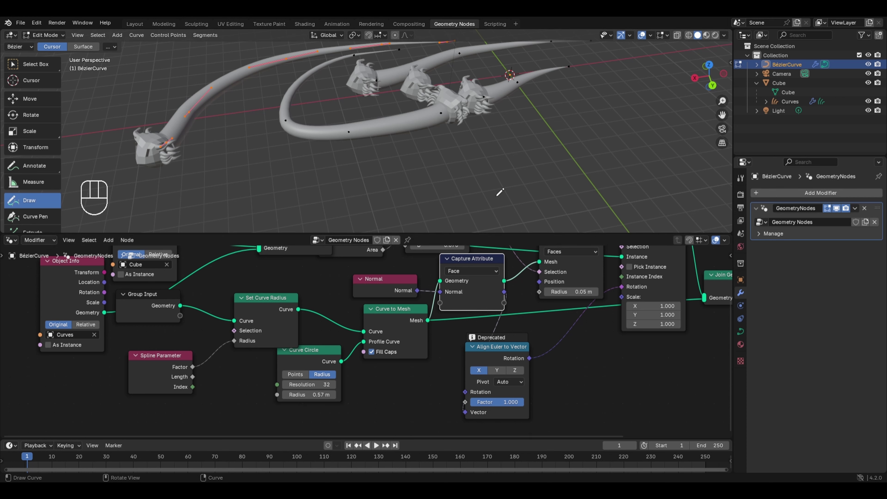
{"action": "left_click", "coordinate": [496, 370]}
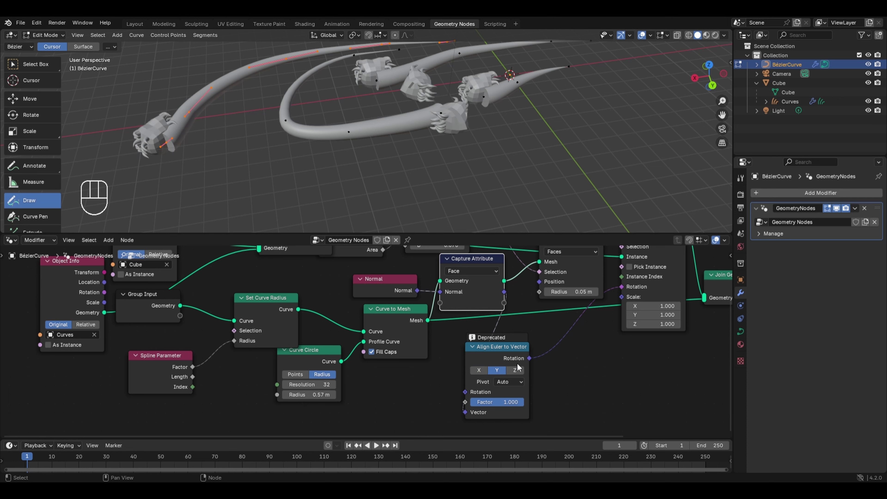
{"action": "left_click", "coordinate": [514, 370]}
{"action": "left_click", "coordinate": [484, 370]}
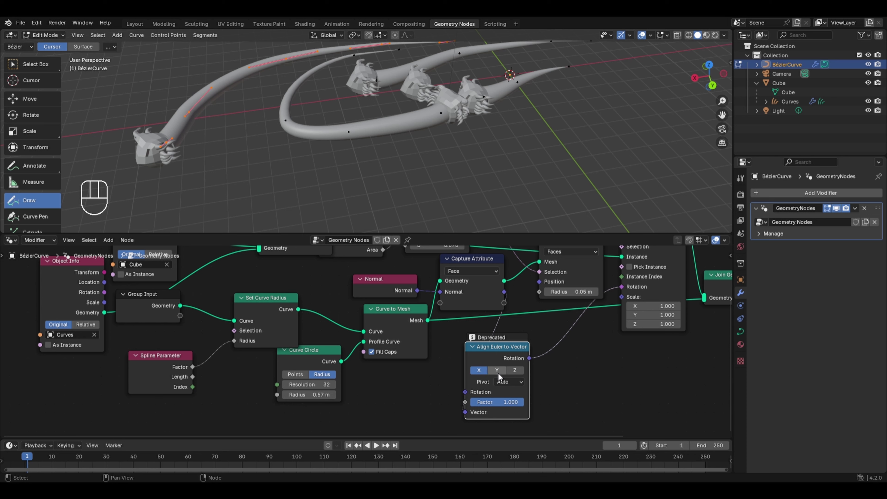
- Open the Pivot options of the Align Euler to Vector node
{"action": "left_click", "coordinate": [507, 382]}
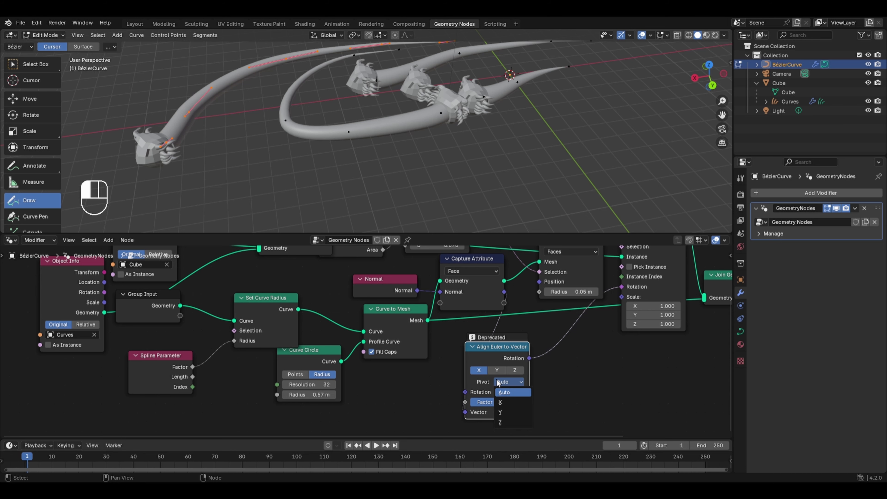
{"action": "left_click", "coordinate": [506, 380]}
{"action": "middle_click_drag", "start_coordinate": [357, 177], "coordinate": [420, 173]}
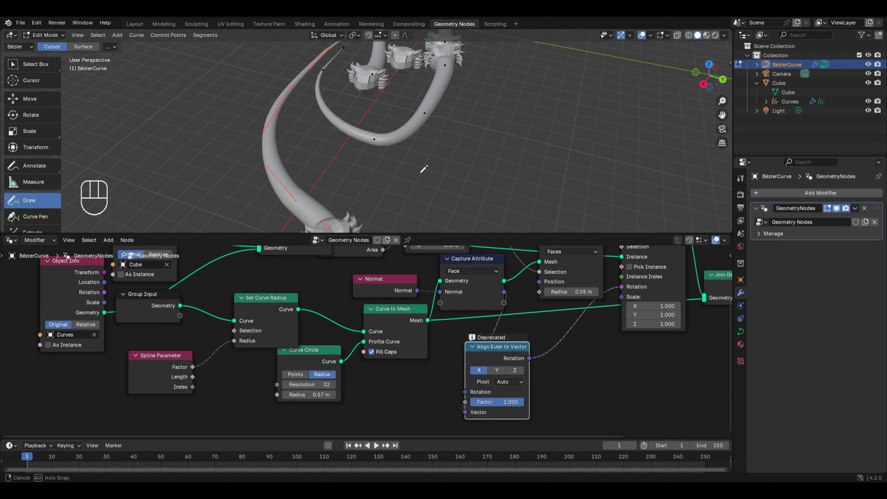
{"action": "scroll", "coordinate": [374, 189], "scroll_direction": "down", "scroll_amount": 1}
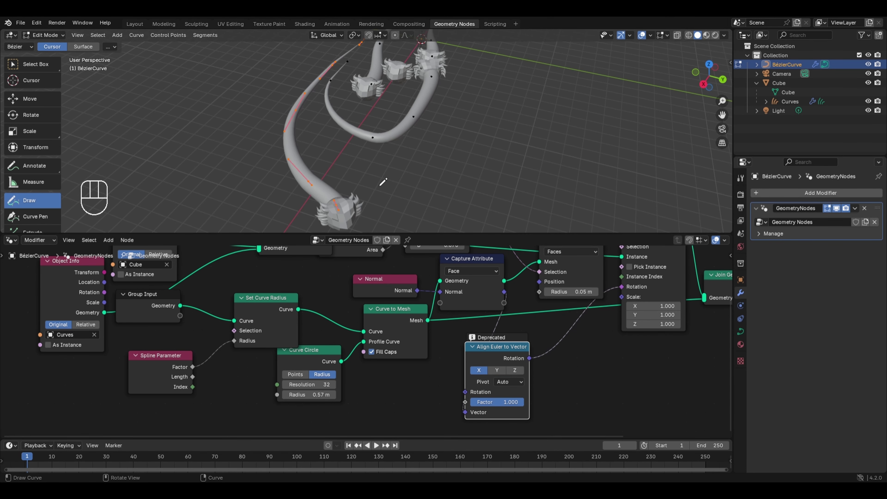
- Leave curve editing and, in top view, add a mesh plane and move it along X into the empty space beyond the curves
{"action": "key", "text": "Tab"}
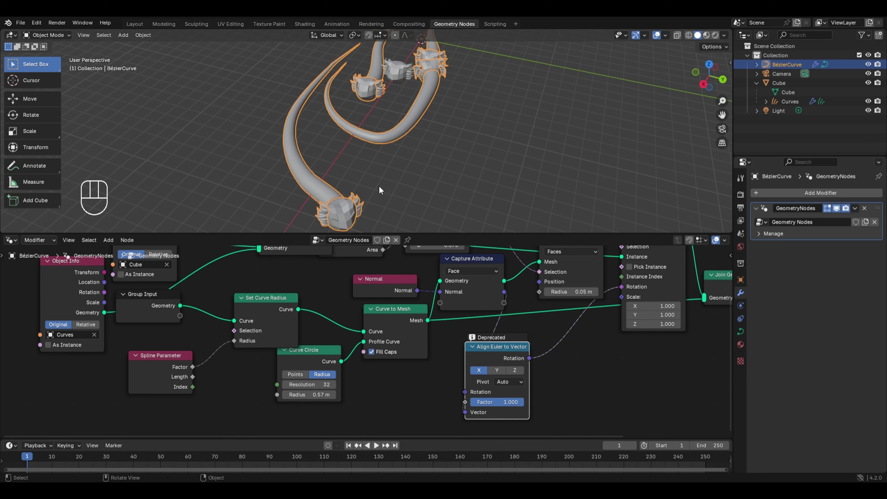
{"action": "key", "text": "KP_7"}
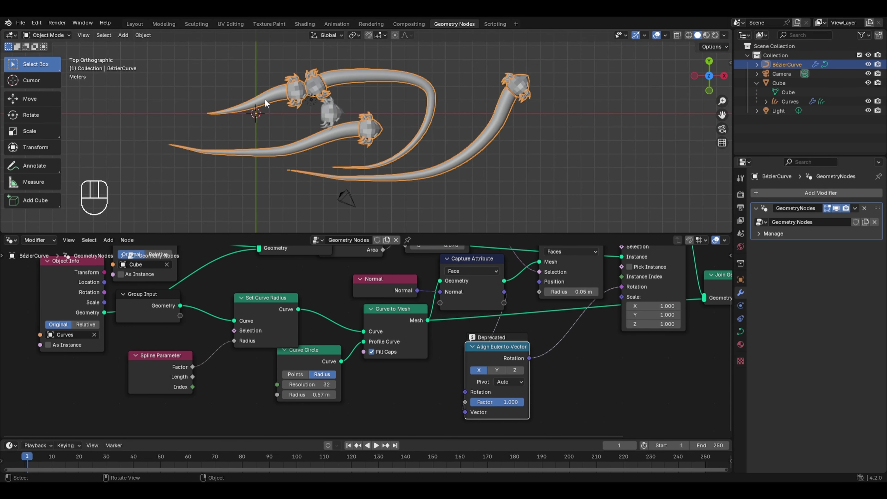
{"action": "key", "text": "shift+a"}
{"action": "mouse_move", "coordinate": [255, 87]}
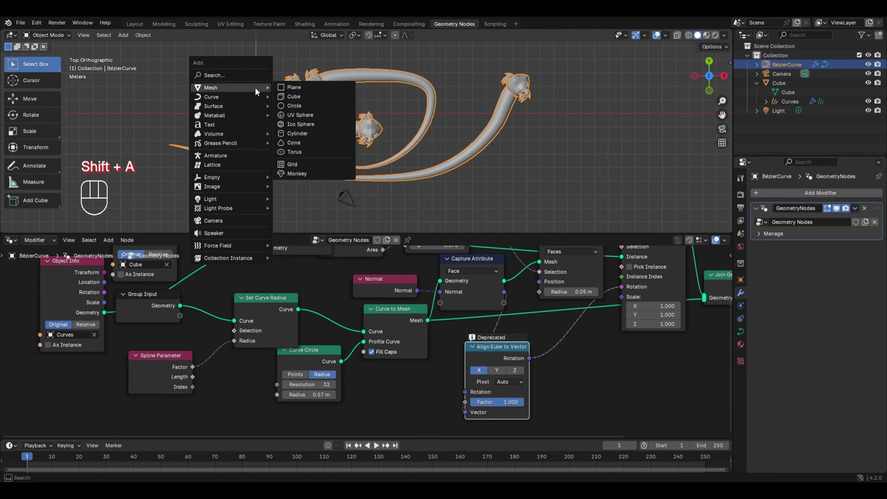
{"action": "left_click", "coordinate": [296, 85]}
{"action": "key", "text": "g"}
{"action": "key", "text": "x"}
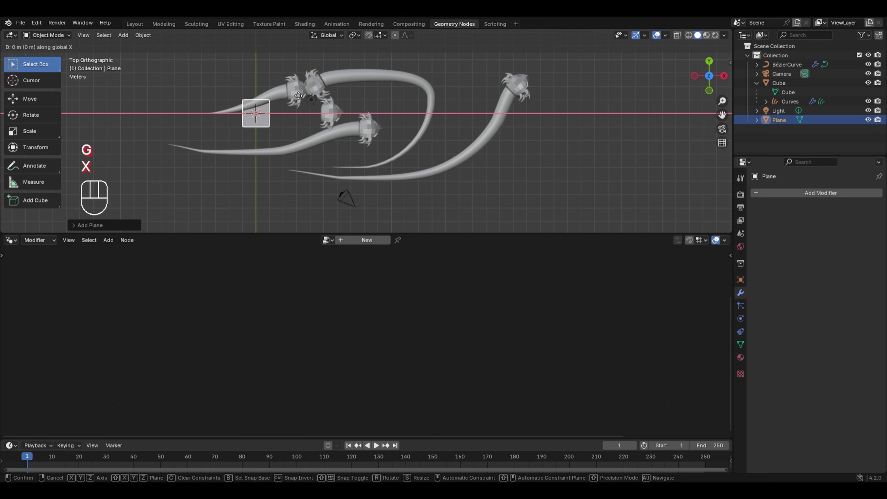
{"action": "left_click", "coordinate": [647, 107]}
{"action": "scroll", "coordinate": [623, 126], "scroll_direction": "up", "scroll_amount": 1}
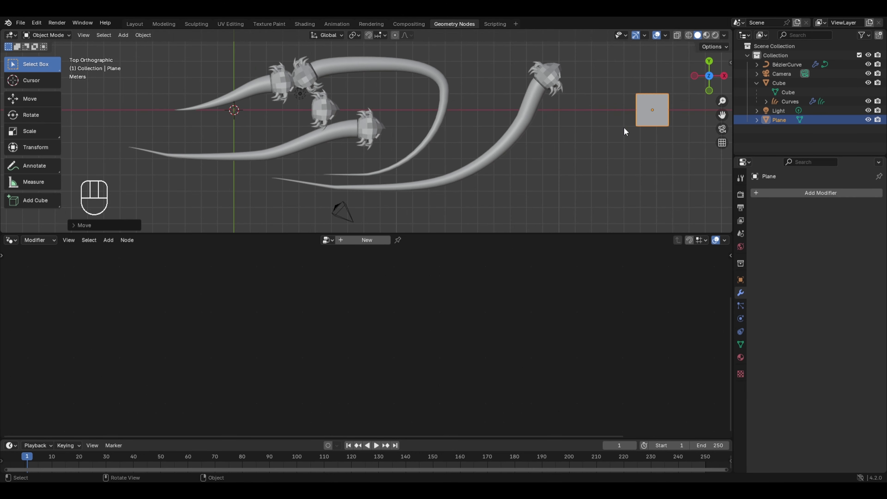
- Scale the plane's edge facing the curves down along Y to taper the plane into a narrow-ended fan shape
{"action": "key", "text": "Tab"}
{"action": "key", "text": "2"}
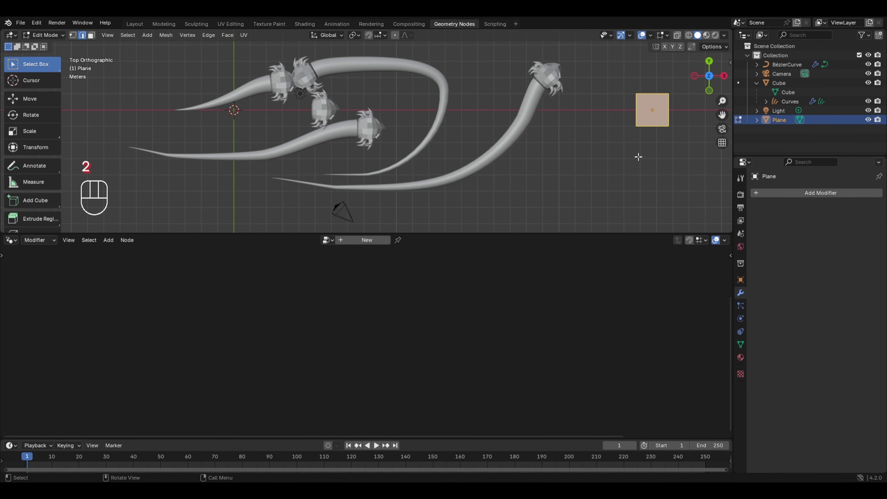
{"action": "left_click_drag", "start_coordinate": [621, 104], "coordinate": [643, 122]}
{"action": "scroll", "coordinate": [552, 170], "scroll_direction": "up", "scroll_amount": 3}
{"action": "middle_click_drag", "start_coordinate": [604, 147], "coordinate": [309, 174], "text": "shift"}
{"action": "key", "text": "s"}
{"action": "key", "text": "y"}
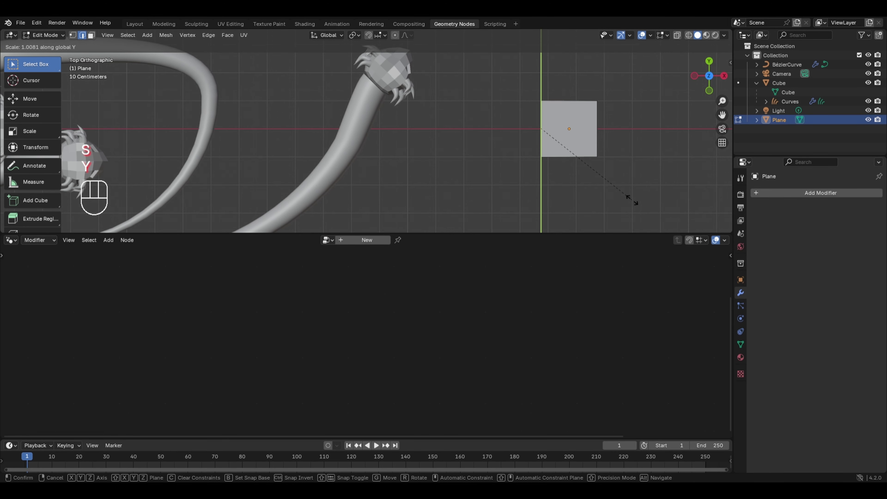
{"action": "left_click", "coordinate": [550, 145]}
- Add two lengthwise loop cuts to the tapered plane, each slid close to one of its slanted outer edges
{"action": "scroll", "coordinate": [611, 158], "scroll_direction": "up", "scroll_amount": 2}
{"action": "middle_click_drag", "start_coordinate": [613, 159], "coordinate": [497, 156], "text": "shift"}
{"action": "key", "text": "ctrl+r"}
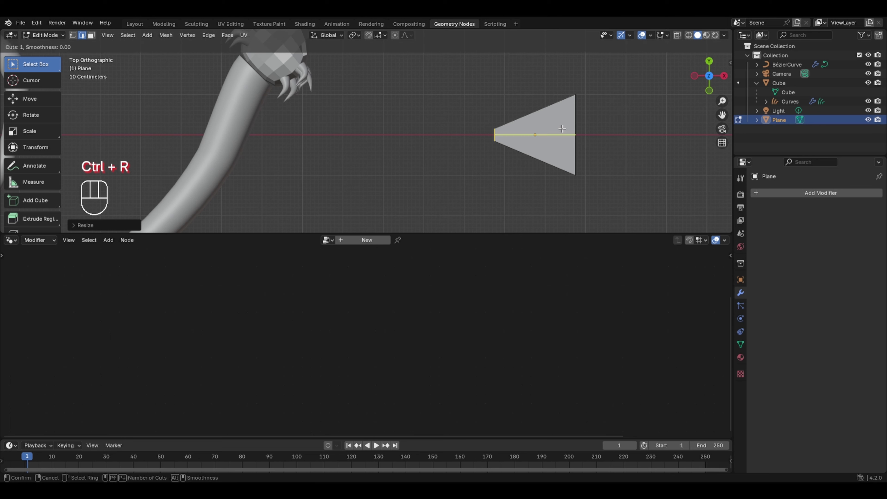
{"action": "left_click", "coordinate": [562, 125]}
{"action": "left_click", "coordinate": [570, 101]}
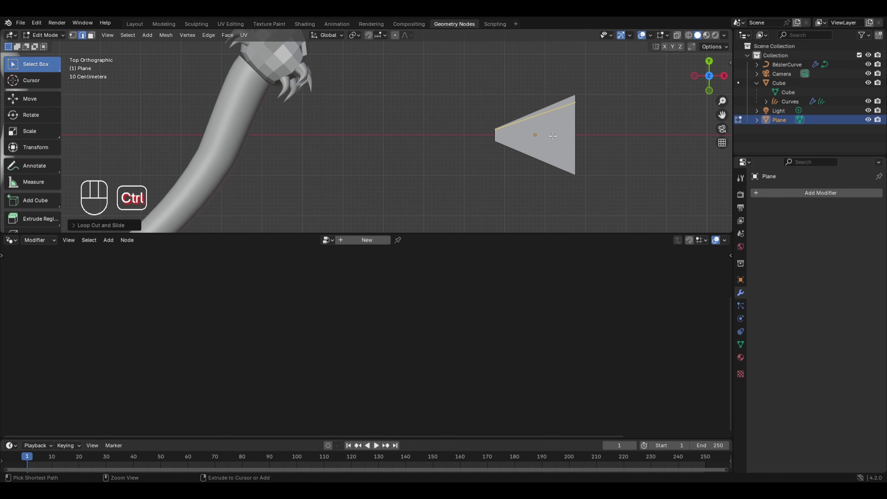
{"action": "key", "text": "ctrl+r"}
{"action": "left_click", "coordinate": [565, 135]}
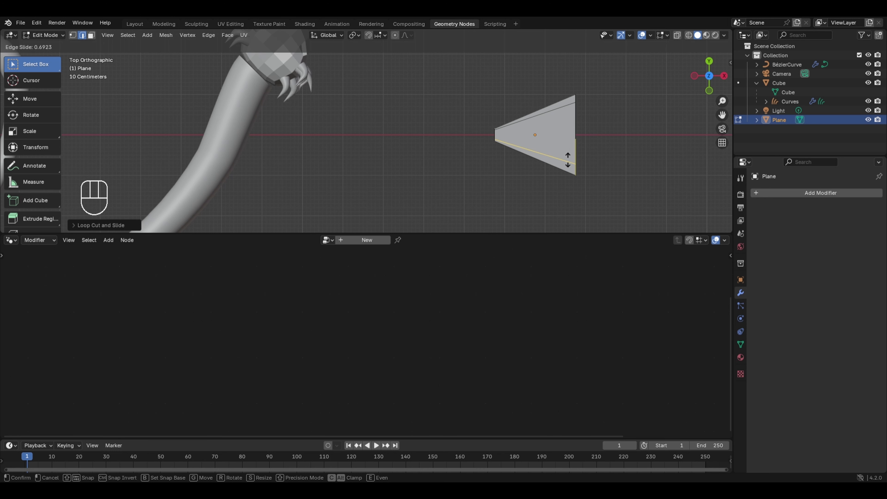
{"action": "left_click", "coordinate": [569, 162]}
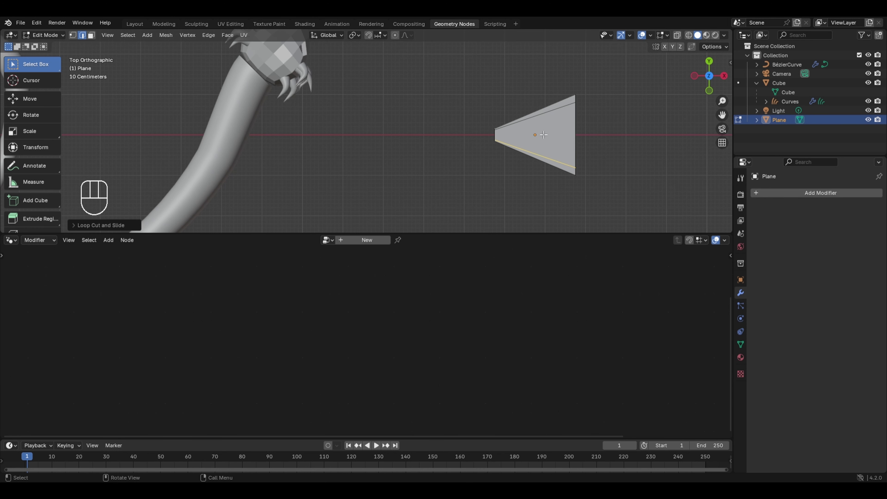
- Add lengthwise loop cuts on both sides of the fan's centre line and through the middle of the wide sections
{"action": "key", "text": "ctrl+r"}
{"action": "left_click", "coordinate": [494, 134]}
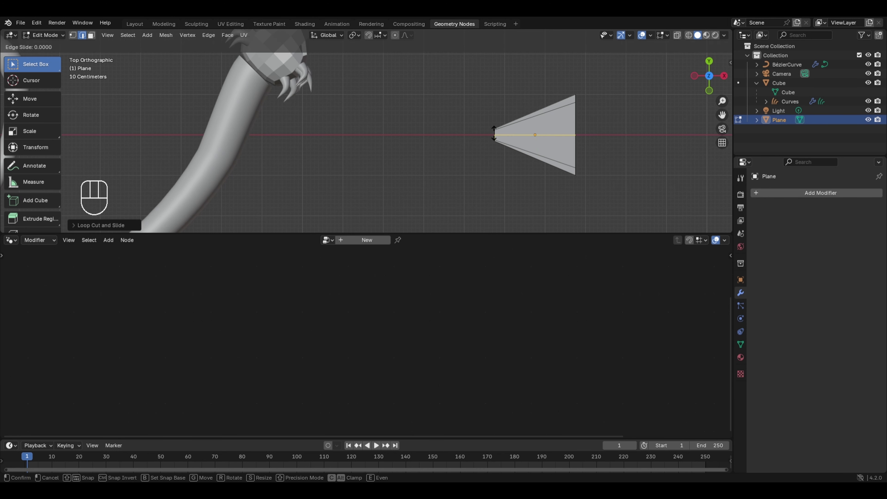
{"action": "left_click", "coordinate": [586, 103], "text": "shift"}
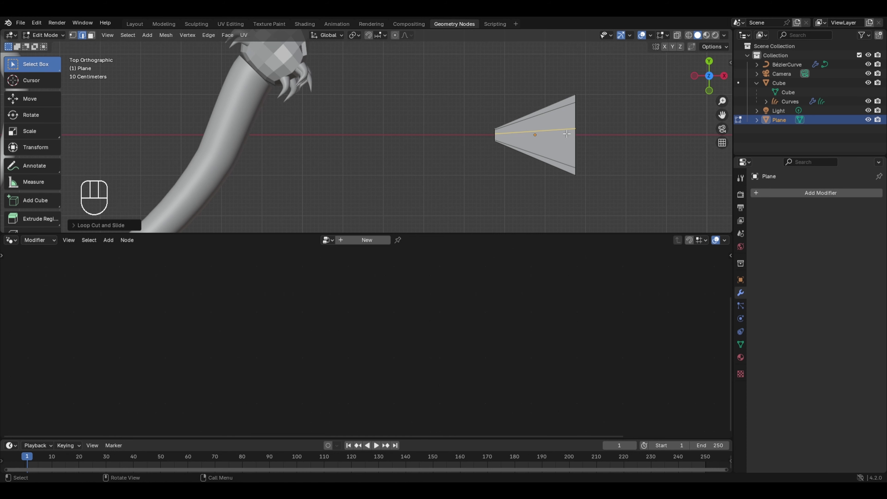
{"action": "key", "text": "ctrl+r"}
{"action": "left_click", "coordinate": [569, 137]}
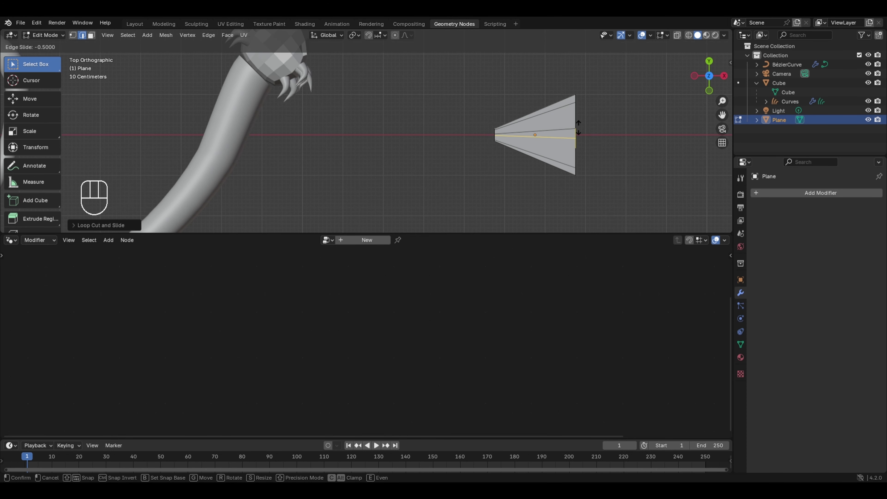
{"action": "left_click", "coordinate": [591, 136]}
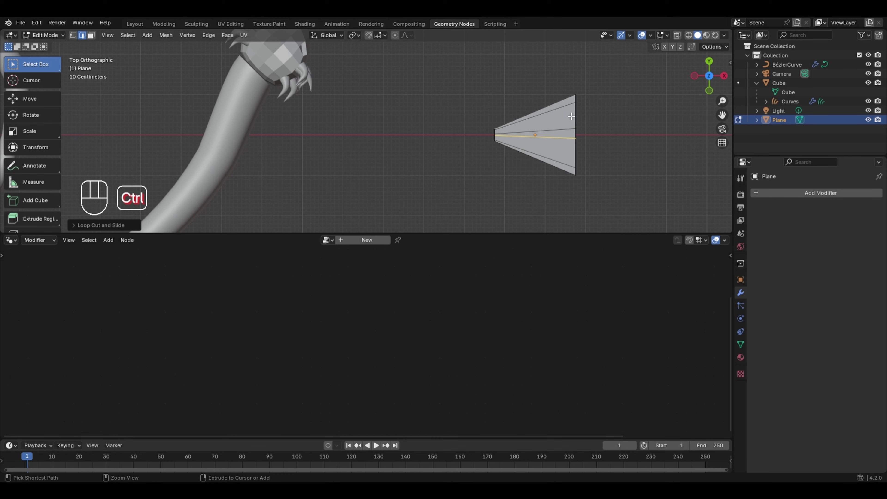
{"action": "key", "text": "ctrl+r"}
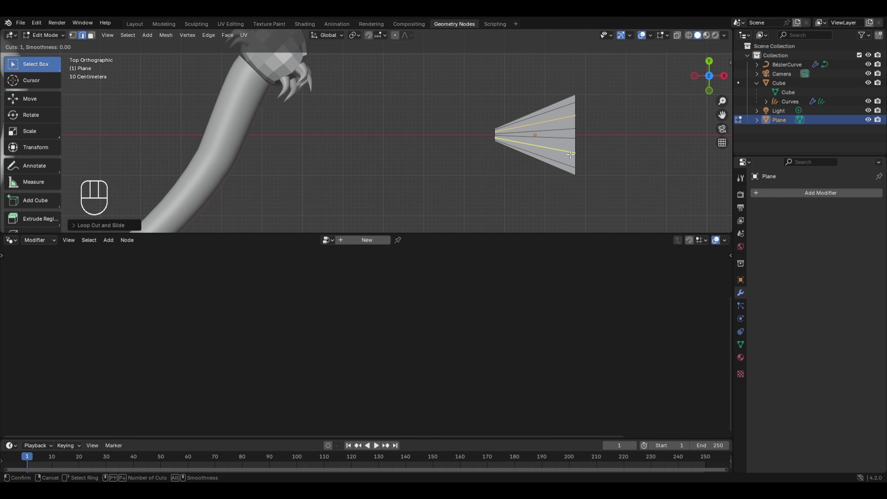
{"action": "double_click", "coordinate": [570, 154]}
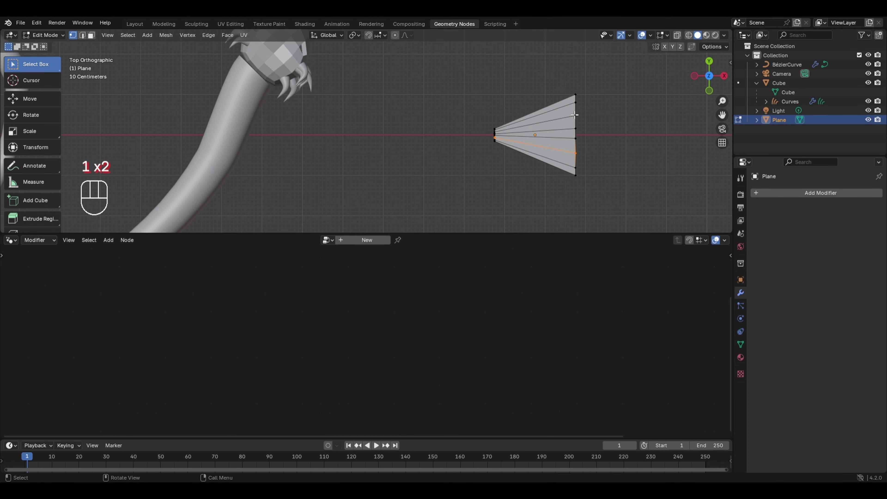
- Move the middle vertex of each wide section at the fan's broad end inward along X by about 0.2 m, forming two notches
{"action": "left_click_drag", "start_coordinate": [572, 111], "coordinate": [581, 118]}
{"action": "key", "text": "g"}
{"action": "key", "text": "x"}
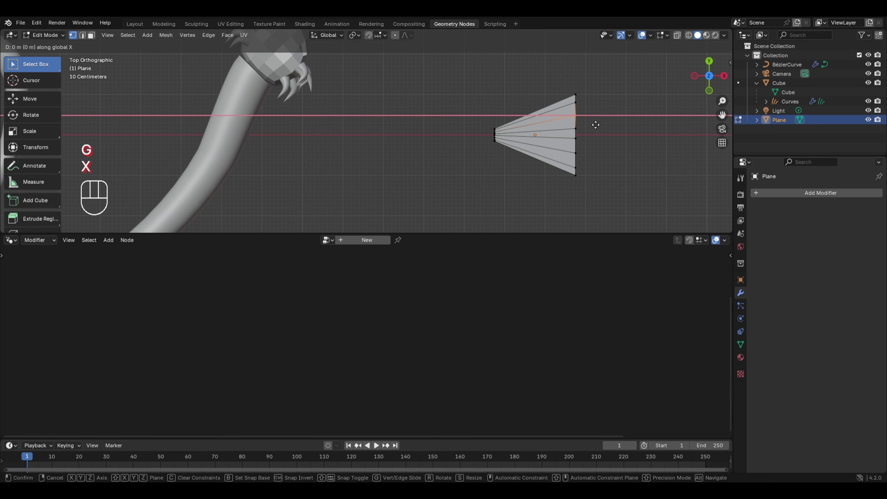
{"action": "left_click", "coordinate": [586, 126]}
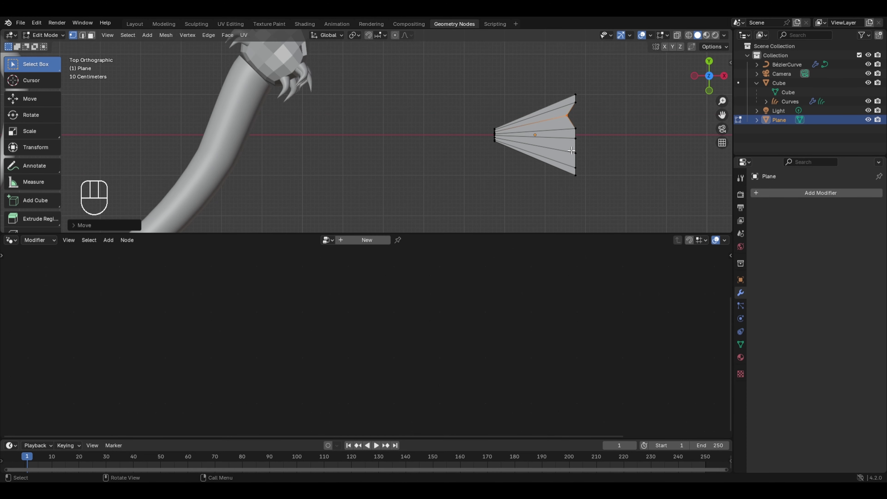
{"action": "left_click_drag", "start_coordinate": [571, 150], "coordinate": [581, 161]}
{"action": "key", "text": "g"}
{"action": "key", "text": "z"}
{"action": "key", "text": "x"}
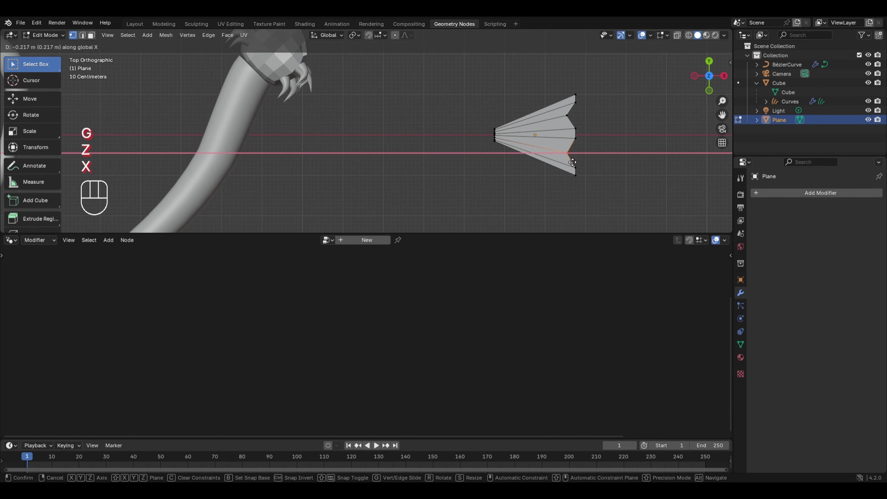
{"action": "left_click", "coordinate": [571, 162]}
- Extrude the fan's two outer strips and its central strip slightly upward as raised ribs, and return to Object Mode
{"action": "middle_click_drag", "start_coordinate": [617, 176], "coordinate": [610, 102]}
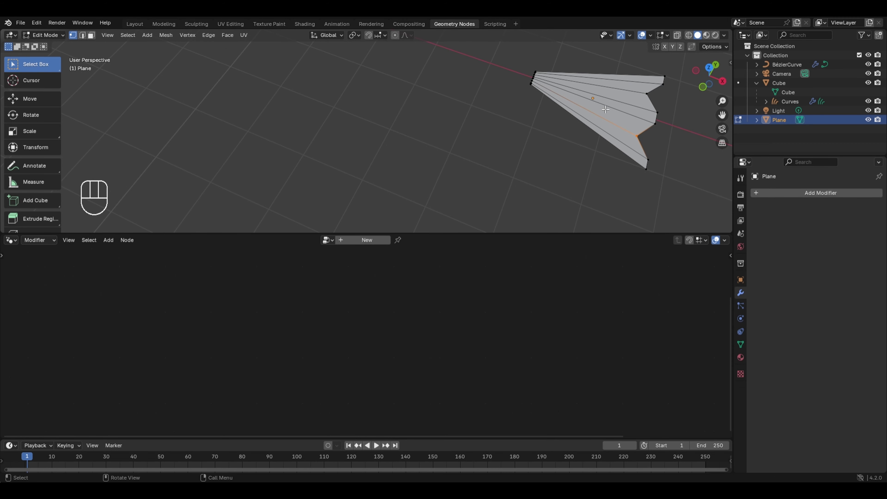
{"action": "key", "text": "3"}
{"action": "left_click", "coordinate": [622, 148]}
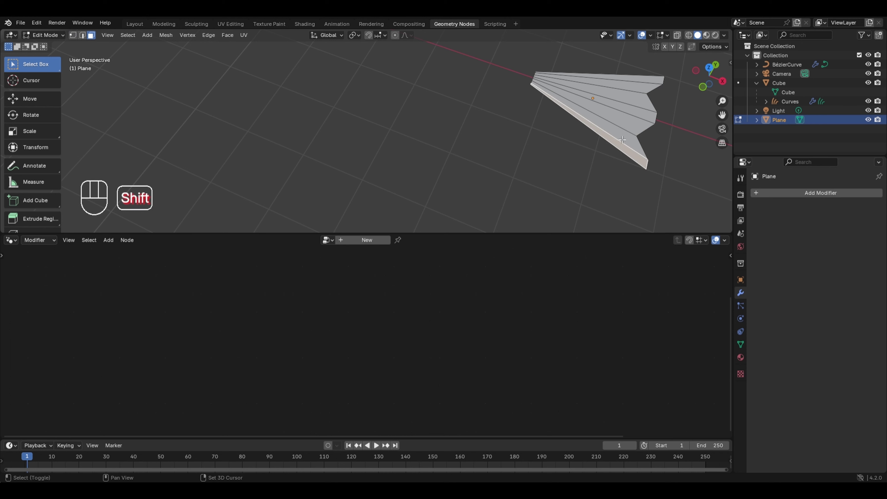
{"action": "left_click", "coordinate": [630, 115], "text": "shift"}
{"action": "left_click", "coordinate": [656, 82], "text": "shift"}
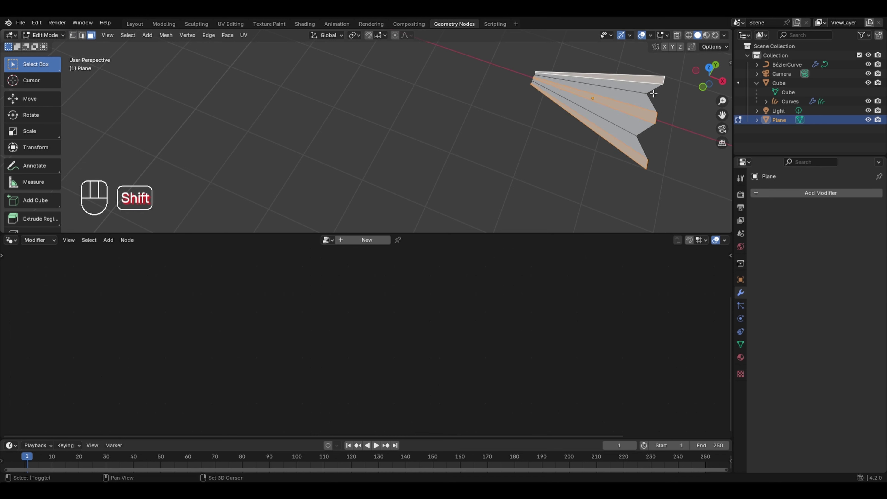
{"action": "key", "text": "e"}
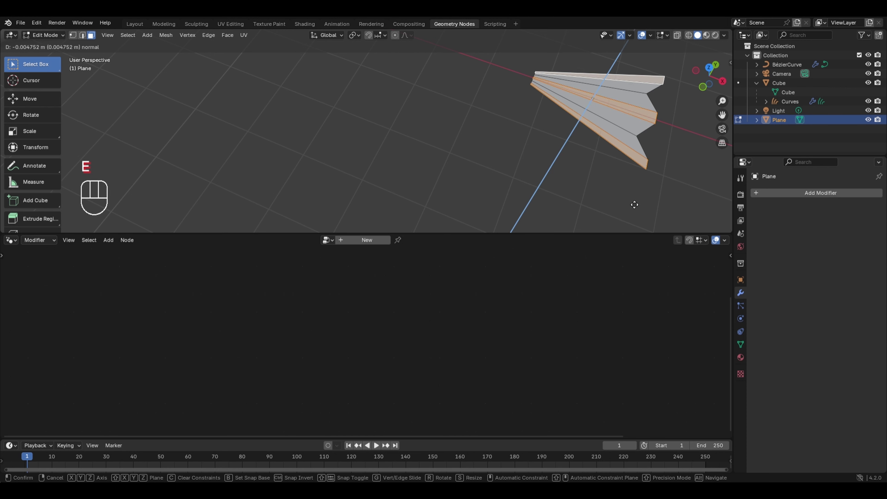
{"action": "left_click", "coordinate": [631, 199]}
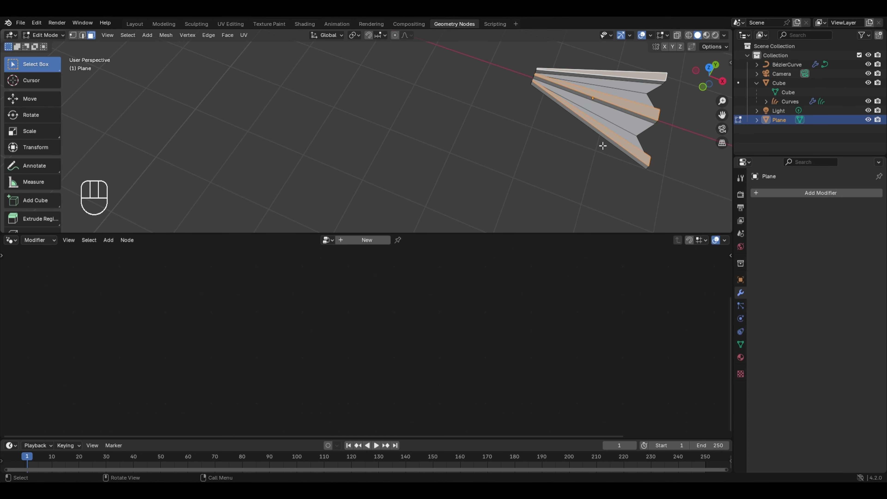
{"action": "key", "text": "Tab"}
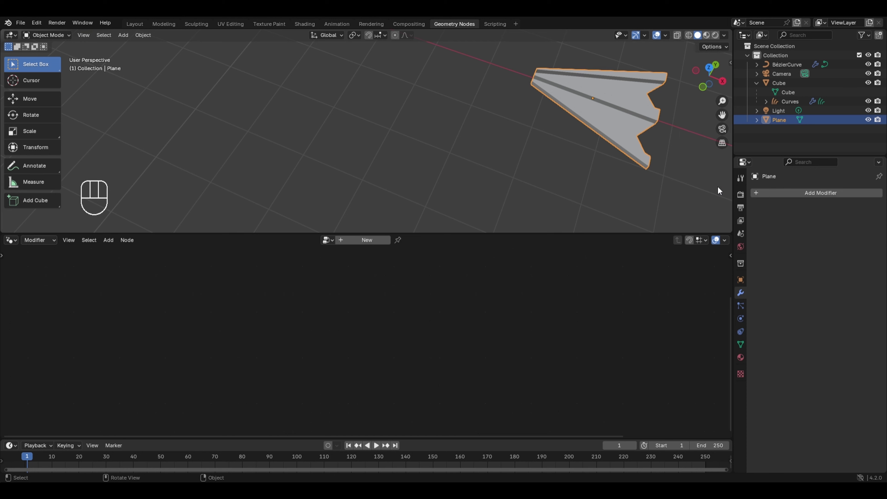
- Add a Subdivision Surface modifier to the fan with 2 viewport levels
{"action": "left_click", "coordinate": [814, 193]}
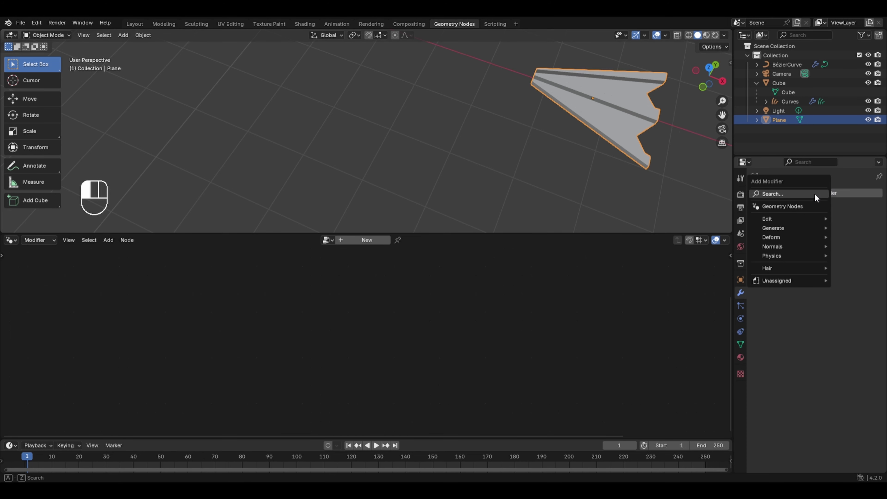
{"action": "mouse_move", "coordinate": [772, 228]}
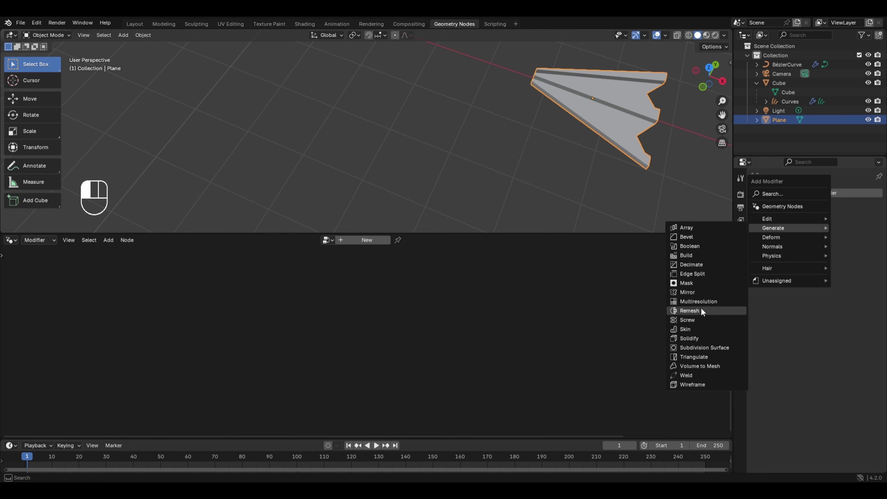
{"action": "left_click", "coordinate": [694, 347]}
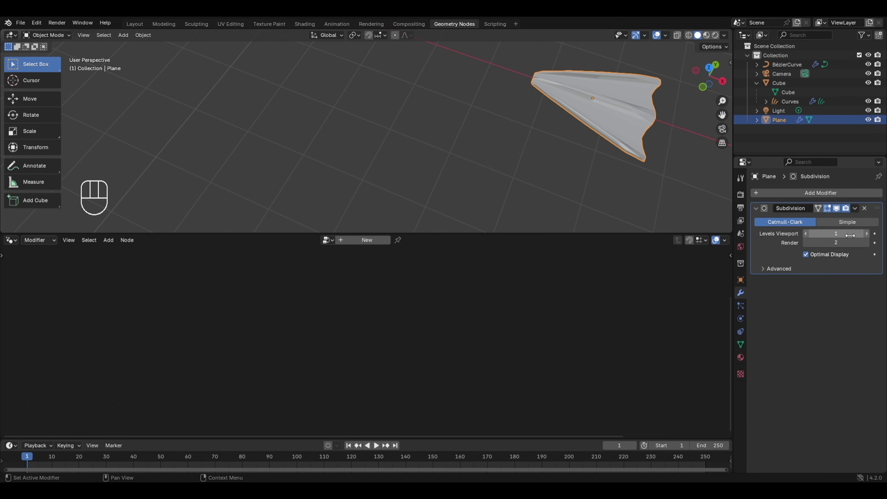
{"action": "left_click_drag", "start_coordinate": [849, 234], "coordinate": [858, 235]}
- Apply smooth shading to the subdivided fan
{"action": "middle_click_drag", "start_coordinate": [646, 167], "coordinate": [504, 129]}
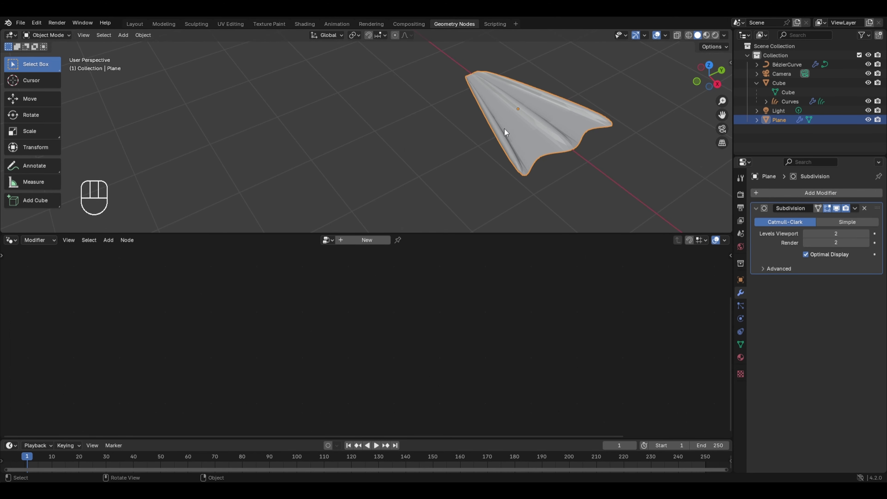
{"action": "right_click", "coordinate": [542, 98]}
{"action": "left_click", "coordinate": [541, 97]}
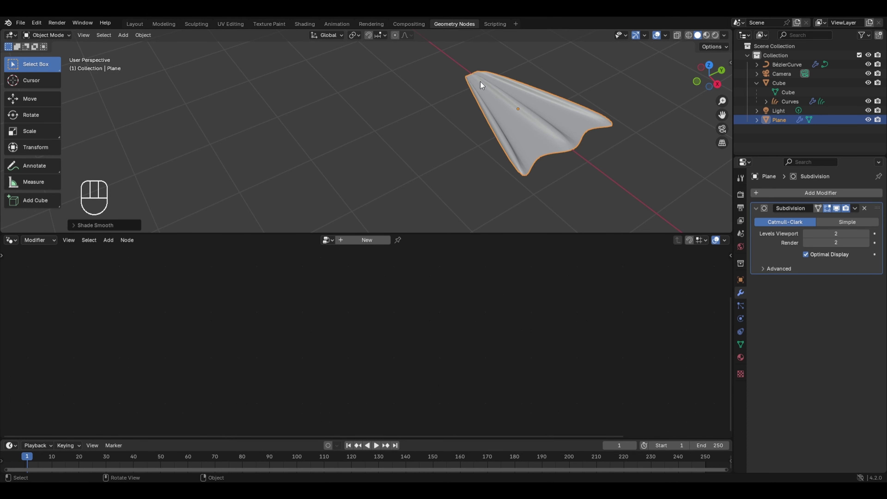
{"action": "key", "text": "Tab"}
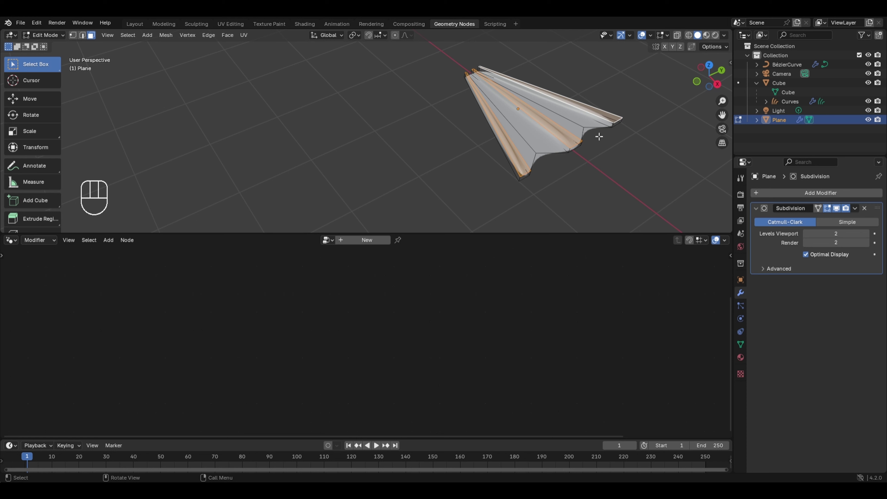
{"action": "key", "text": "Tab"}
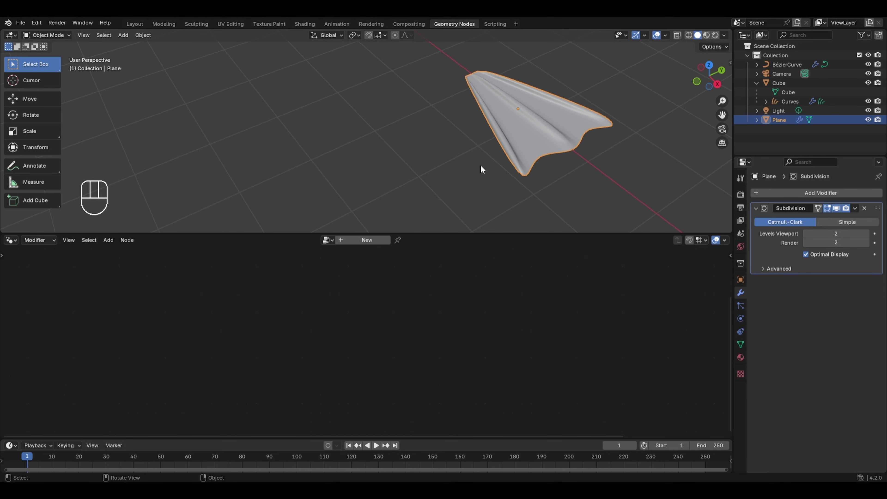
- Move all of the fan's geometry along positive X until its narrow end sits just beside the object origin
{"action": "middle_click_drag", "start_coordinate": [481, 167], "coordinate": [523, 191]}
{"action": "key", "text": "Tab"}
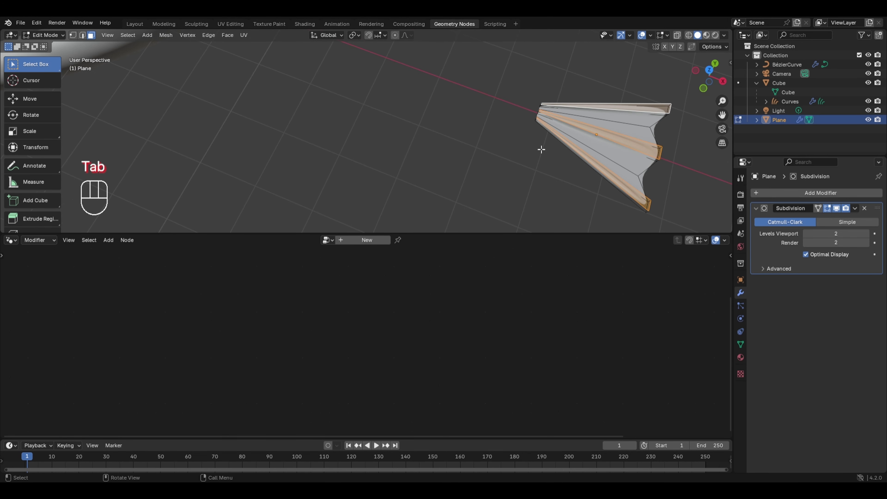
{"action": "key", "text": "a"}
{"action": "key", "text": "g"}
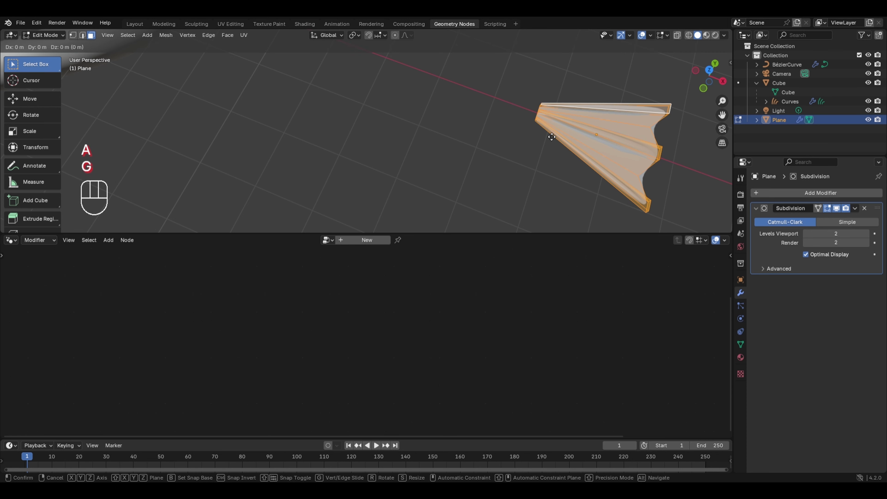
{"action": "key", "text": "x"}
{"action": "left_click", "coordinate": [628, 176]}
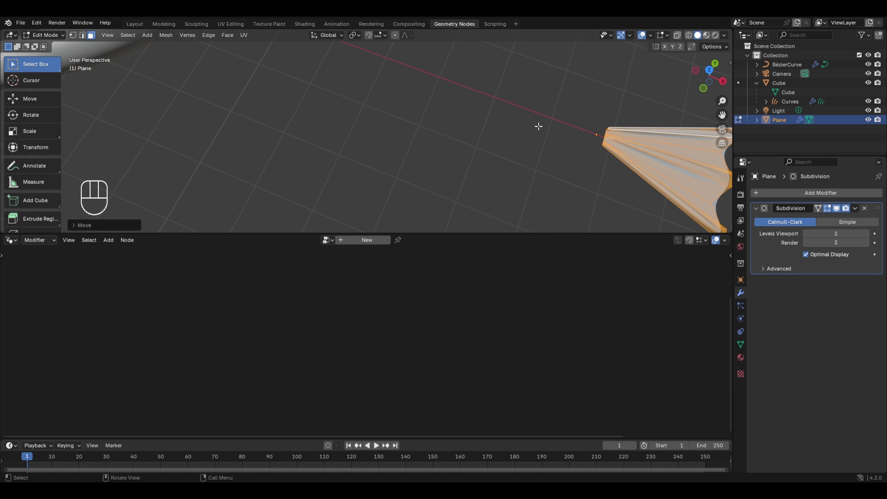
{"action": "key", "text": "ctrl+z"}
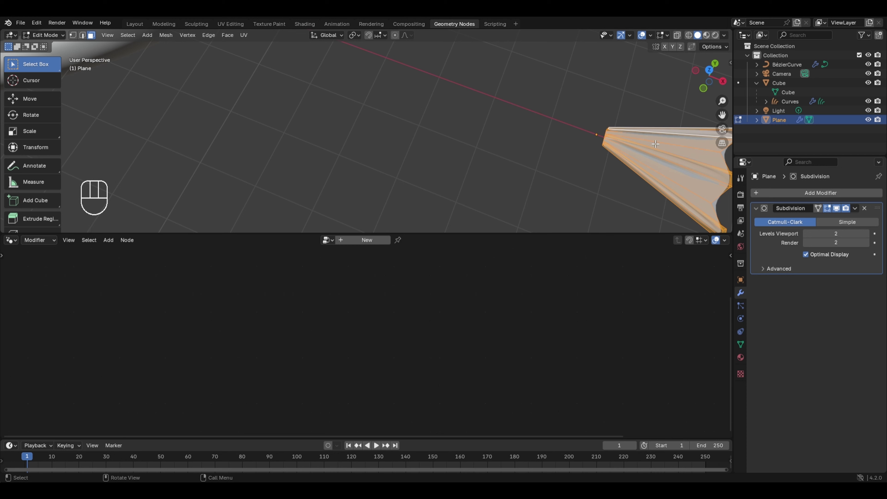
- Duplicate the fan's geometry along negative X to the opposite side of the object origin
{"action": "key", "text": "shift+d"}
{"action": "key", "text": "x"}
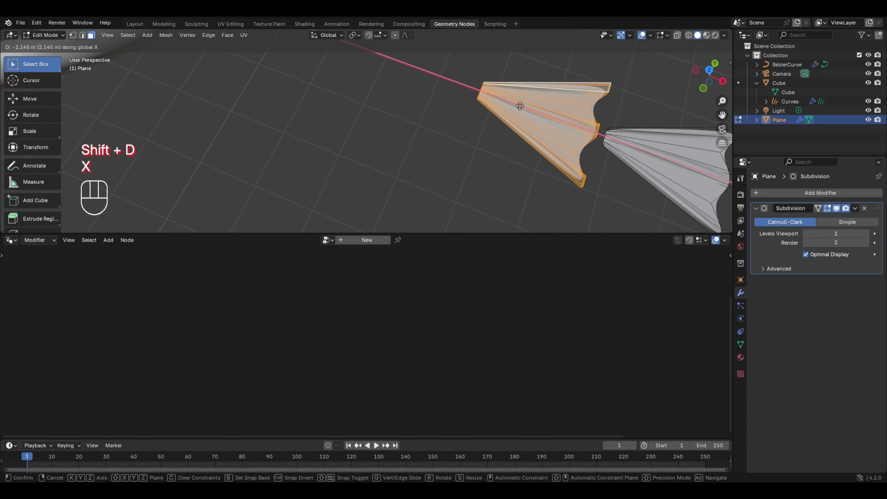
{"action": "left_click", "coordinate": [537, 98]}
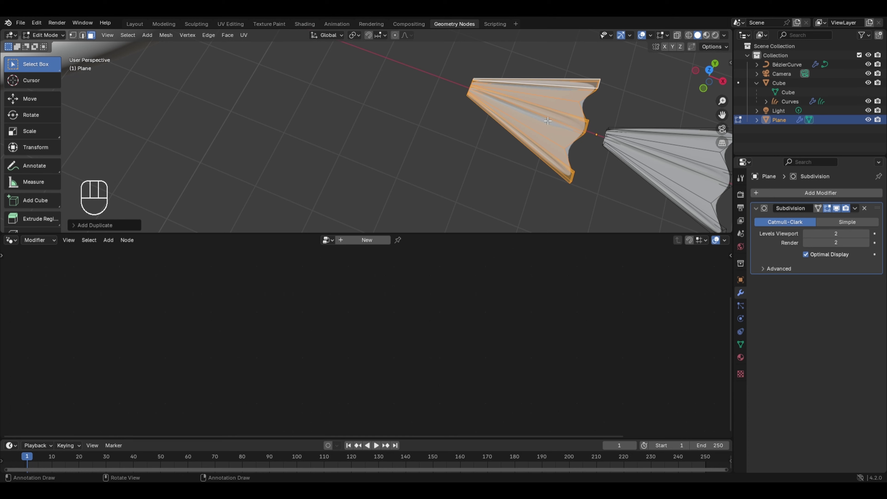
- Rotate the duplicated fan 180° about Z so the narrow ends face each other, and return to Object Mode
{"action": "key", "text": "r"}
{"action": "key", "text": "z"}
{"action": "key", "text": "KP_1"}
{"action": "key", "text": "KP_8"}
{"action": "key", "text": "KP_0"}
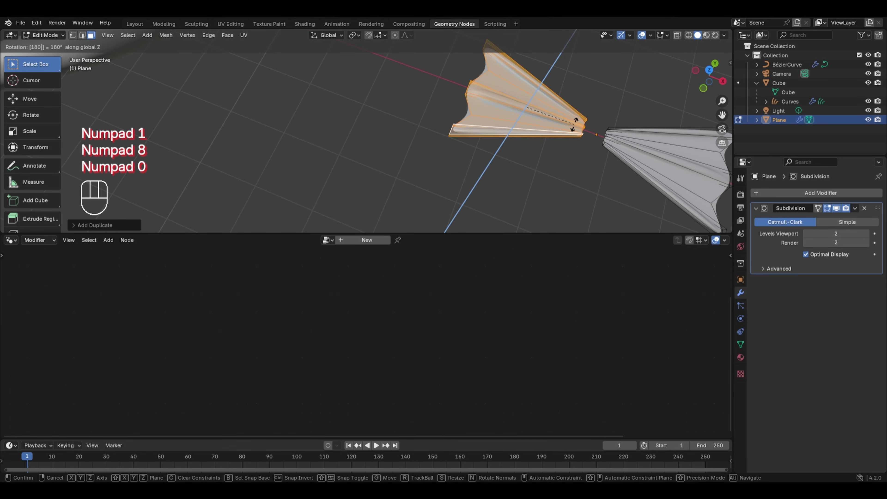
{"action": "key", "text": "KP_Enter"}
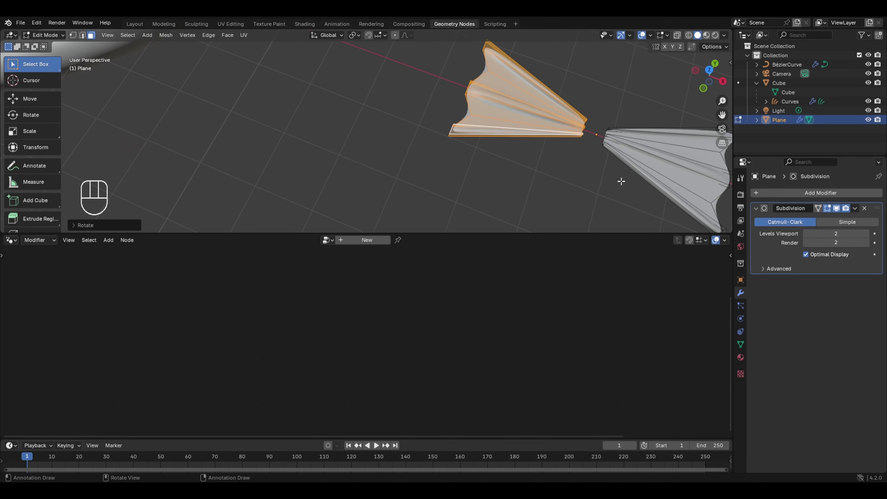
{"action": "key", "text": "Tab"}
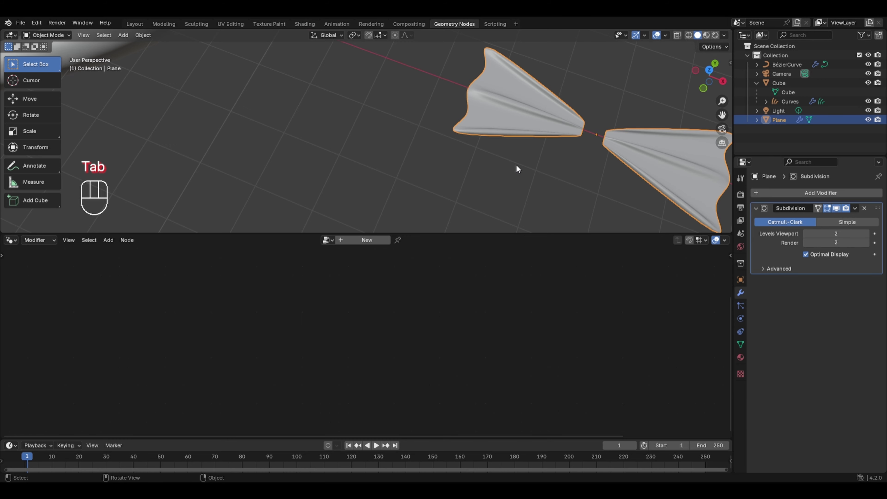
- Select the BézierCurve creature and duplicate its Instance on Points node into the free space below the Curve to Mesh node
{"action": "scroll", "coordinate": [515, 164], "scroll_direction": "down", "scroll_amount": 5}
{"action": "left_click", "coordinate": [300, 84]}
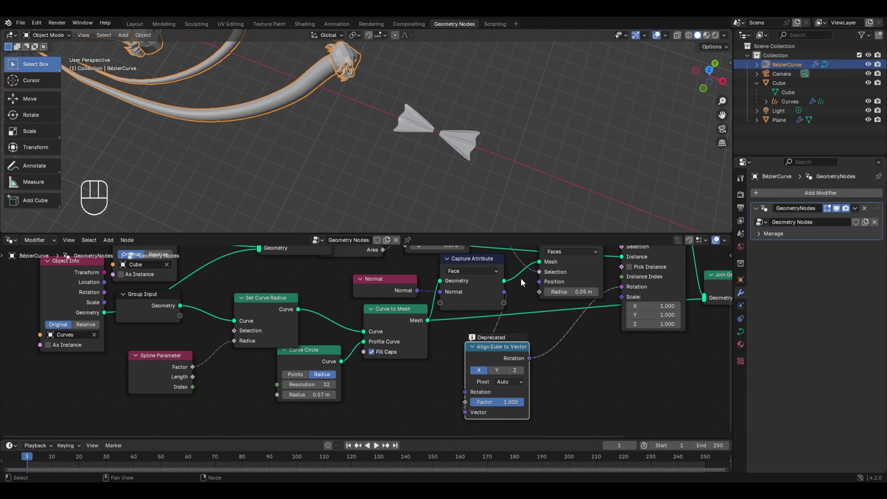
{"action": "middle_click_drag", "start_coordinate": [573, 334], "coordinate": [523, 369]}
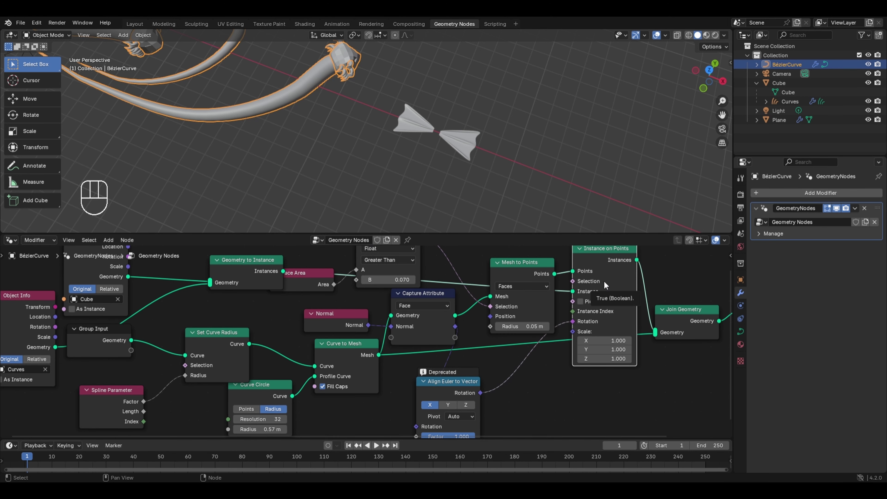
{"action": "key", "text": "shift+d"}
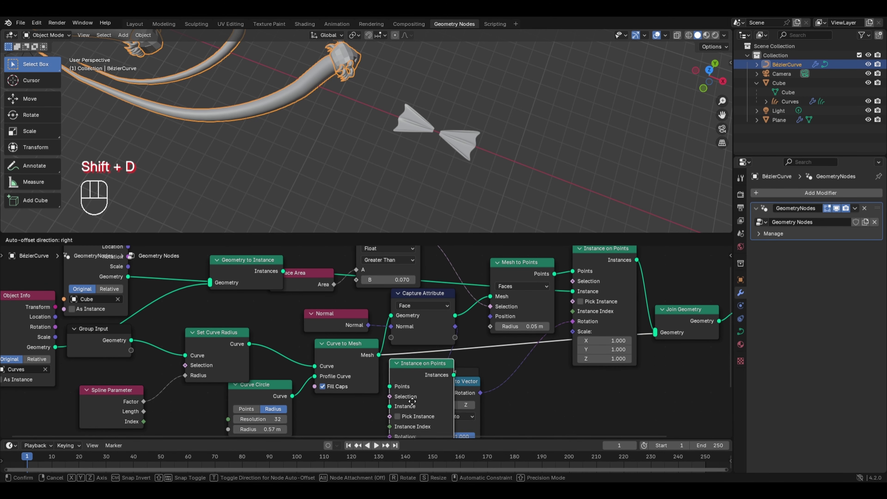
{"action": "left_click", "coordinate": [335, 351]}
- Connect the Group Input geometry to the new Instance on Points node's Points, and its Instances to Join Geometry
{"action": "scroll", "coordinate": [339, 343], "scroll_direction": "down", "scroll_amount": 3}
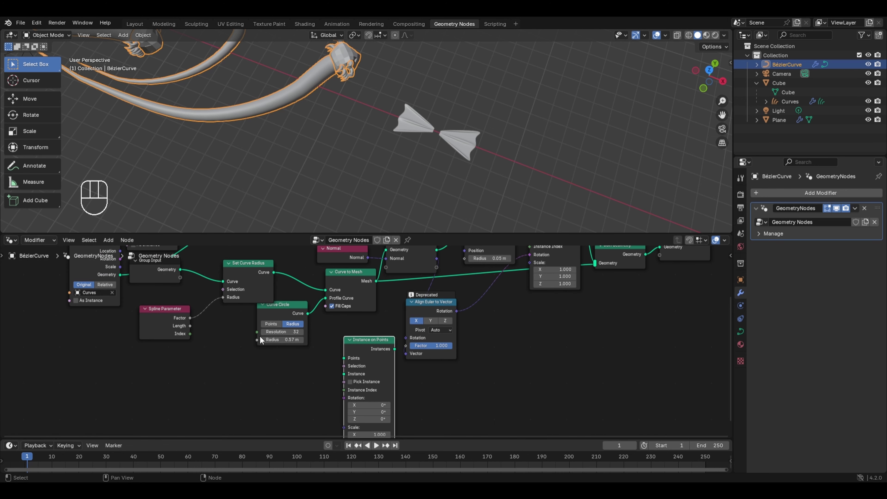
{"action": "middle_click_drag", "start_coordinate": [260, 335], "coordinate": [248, 353]}
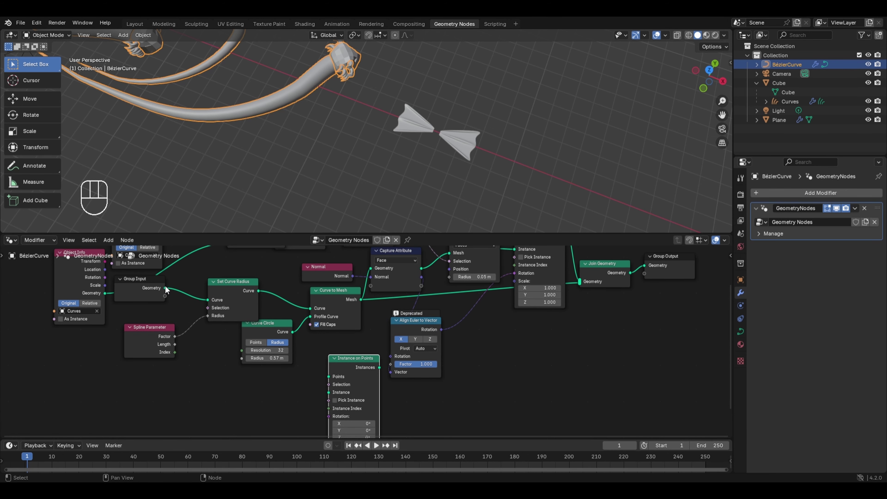
{"action": "left_click_drag", "start_coordinate": [165, 288], "coordinate": [328, 376]}
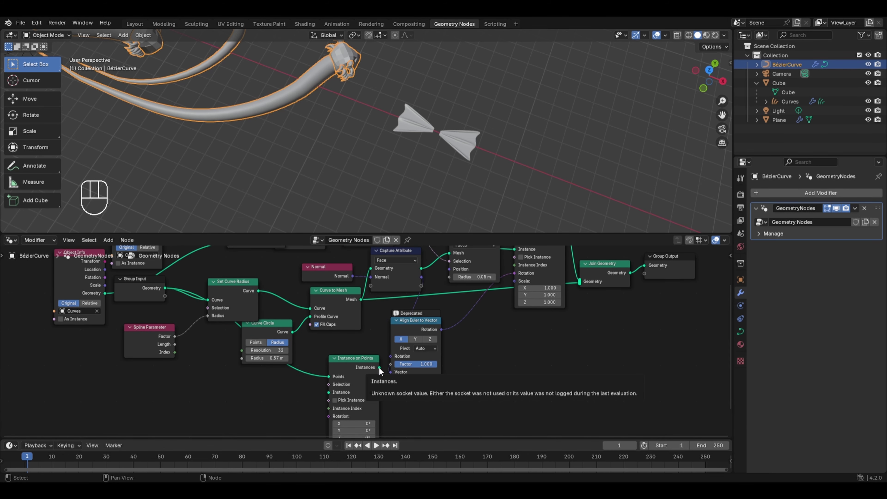
{"action": "left_click_drag", "start_coordinate": [379, 368], "coordinate": [580, 282]}
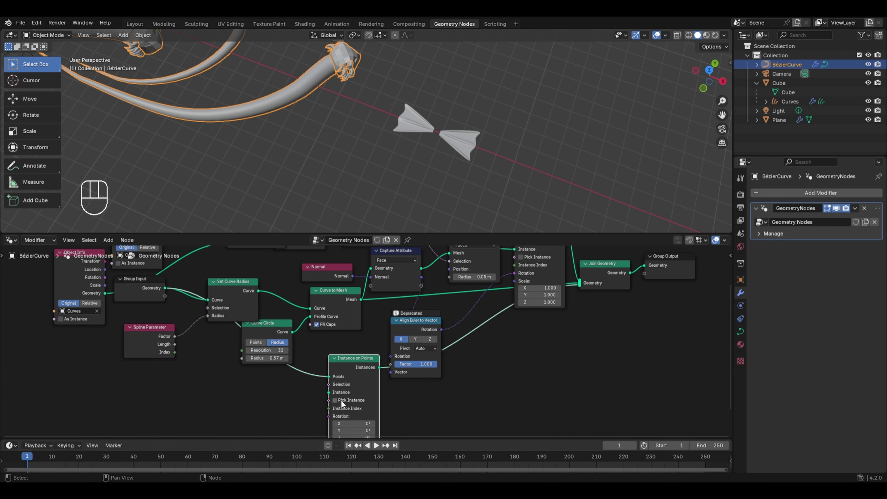
- Add an Object Info node for the Plane object and connect its Geometry to the new Instance on Points node's Instance
{"action": "scroll", "coordinate": [340, 400], "scroll_direction": "up", "scroll_amount": 3}
{"action": "middle_click_drag", "start_coordinate": [341, 385], "coordinate": [364, 325]}
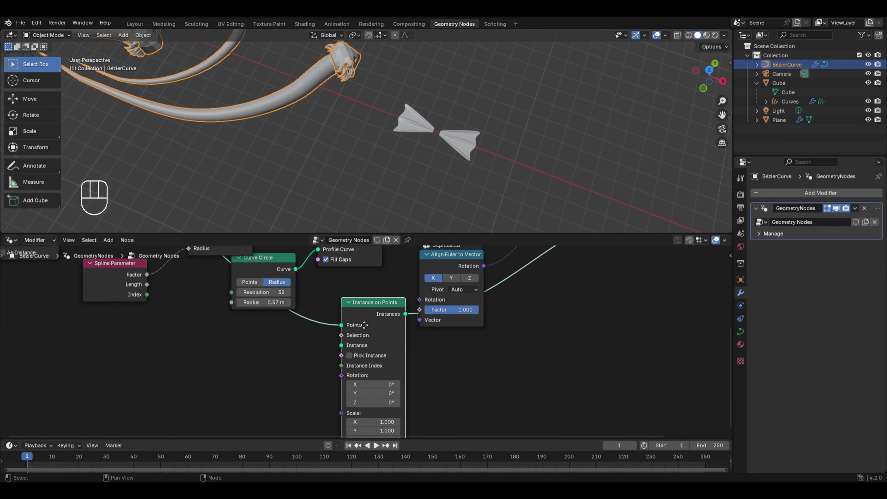
{"action": "left_click", "coordinate": [465, 141]}
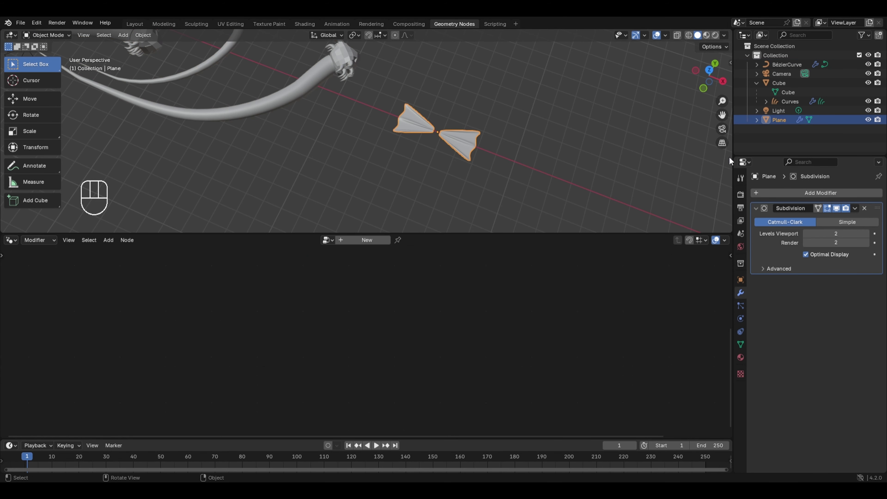
{"action": "left_click", "coordinate": [324, 70]}
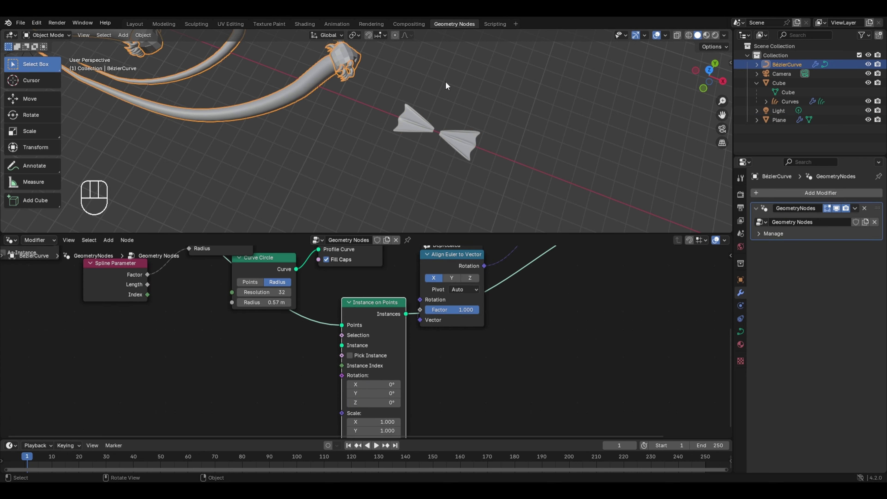
{"action": "left_click_drag", "start_coordinate": [782, 119], "coordinate": [240, 328]}
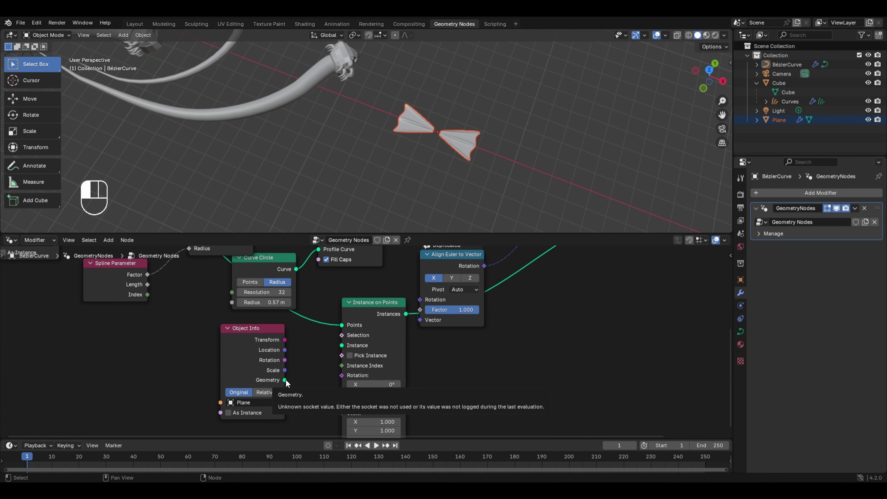
{"action": "left_click_drag", "start_coordinate": [286, 380], "coordinate": [341, 346]}
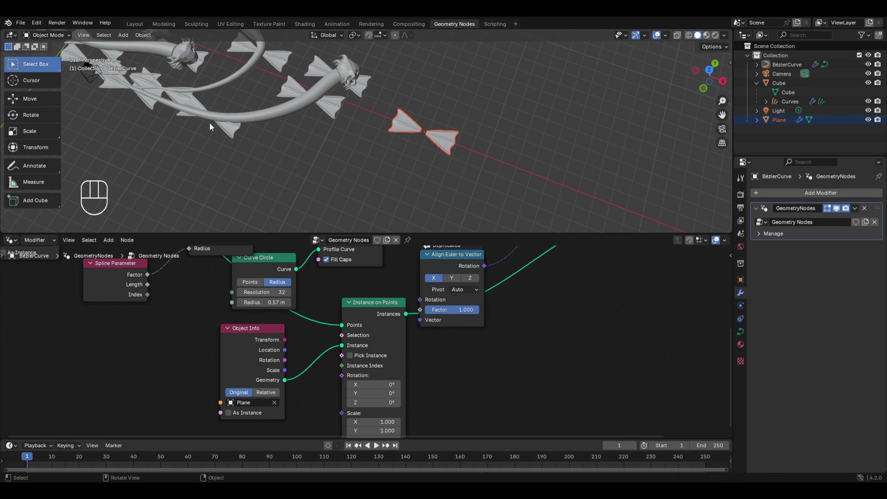
- Connect the Spline Parameter's Factor to the Scale of the fin Instance on Points node
{"action": "middle_click_drag", "start_coordinate": [234, 111], "coordinate": [319, 140], "text": "shift"}
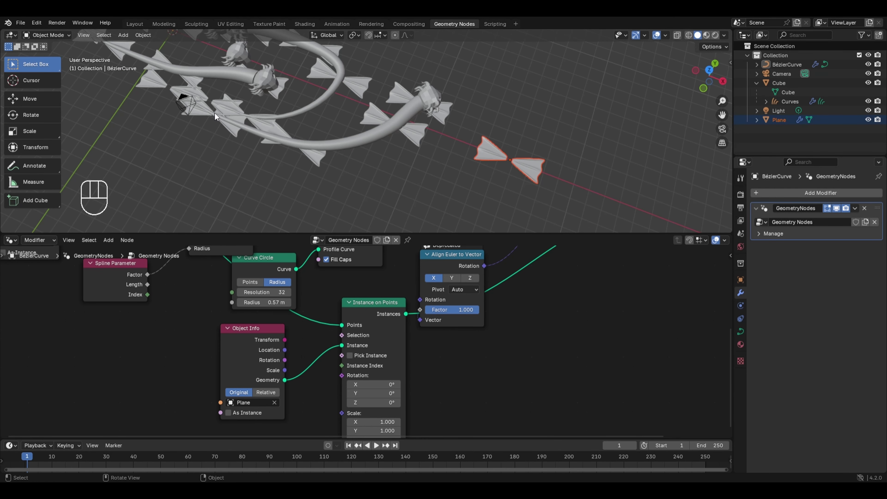
{"action": "scroll", "coordinate": [422, 156], "scroll_direction": "up", "scroll_amount": 2}
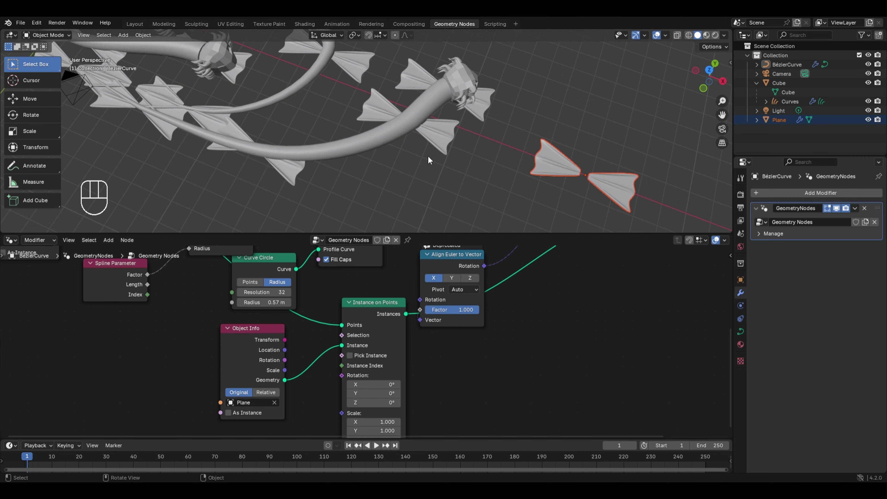
{"action": "scroll", "coordinate": [431, 119], "scroll_direction": "down", "scroll_amount": 1}
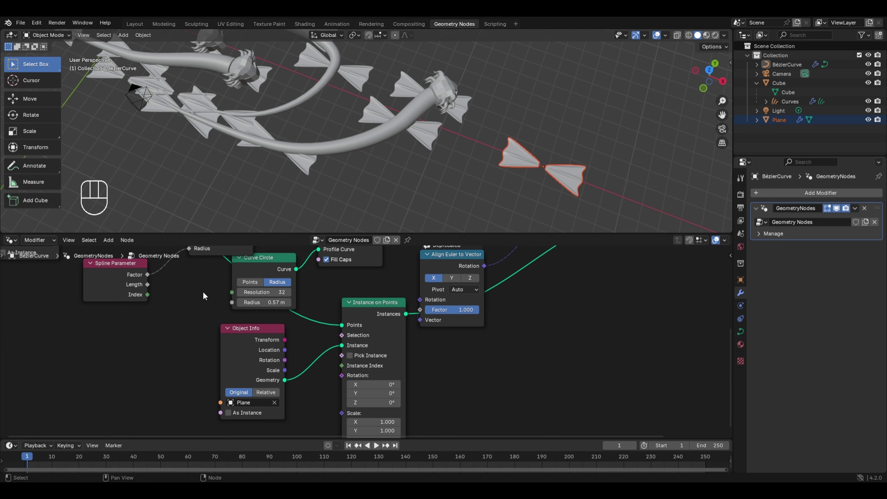
{"action": "scroll", "coordinate": [185, 302], "scroll_direction": "down", "scroll_amount": 1}
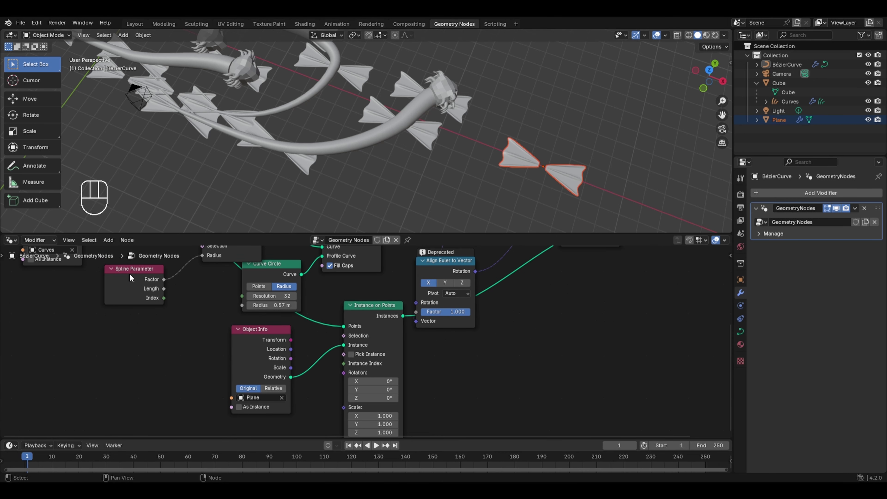
{"action": "left_click_drag", "start_coordinate": [129, 273], "coordinate": [344, 406]}
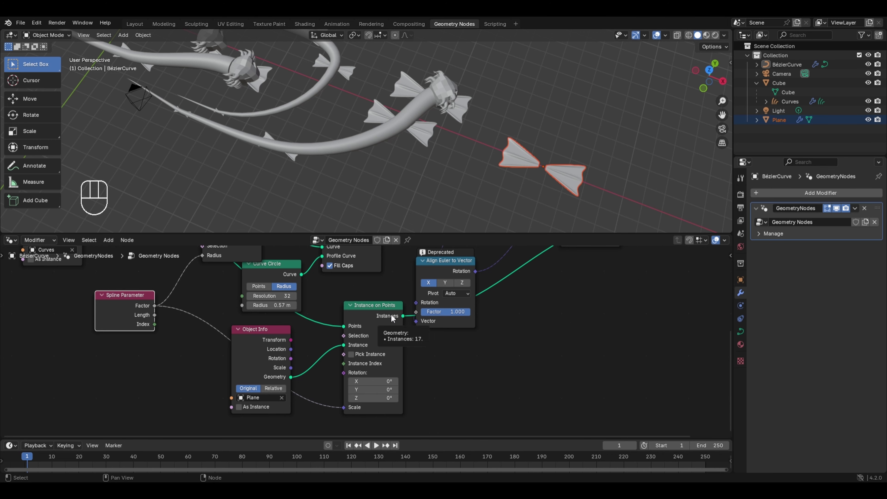
- Duplicate the Align Euler to Vector node and connect its Rotation to the fin Instance on Points node's Rotation
{"action": "scroll", "coordinate": [391, 314], "scroll_direction": "down", "scroll_amount": 1}
{"action": "middle_click_drag", "start_coordinate": [371, 302], "coordinate": [332, 340]}
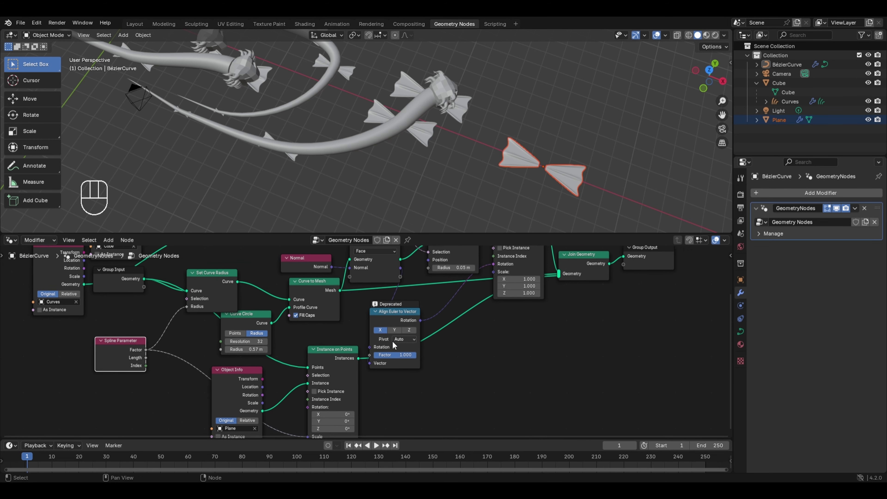
{"action": "middle_click_drag", "start_coordinate": [383, 292], "coordinate": [369, 330]}
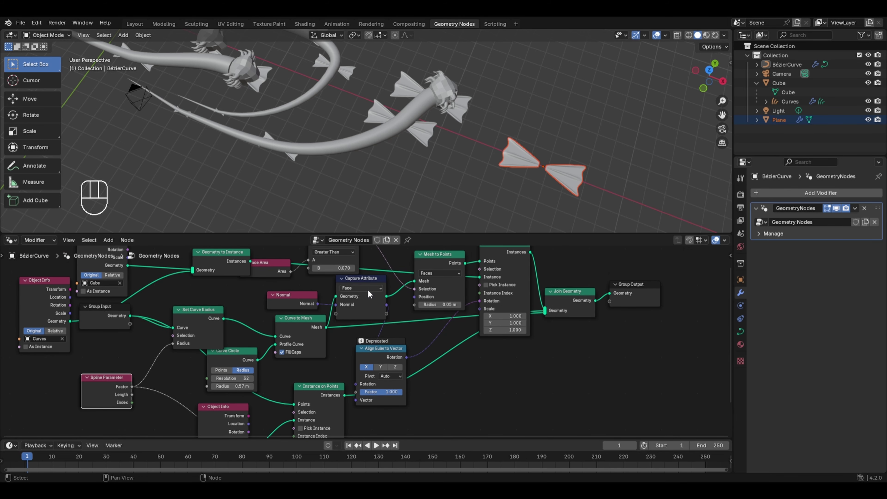
{"action": "middle_click_drag", "start_coordinate": [335, 362], "coordinate": [365, 297]}
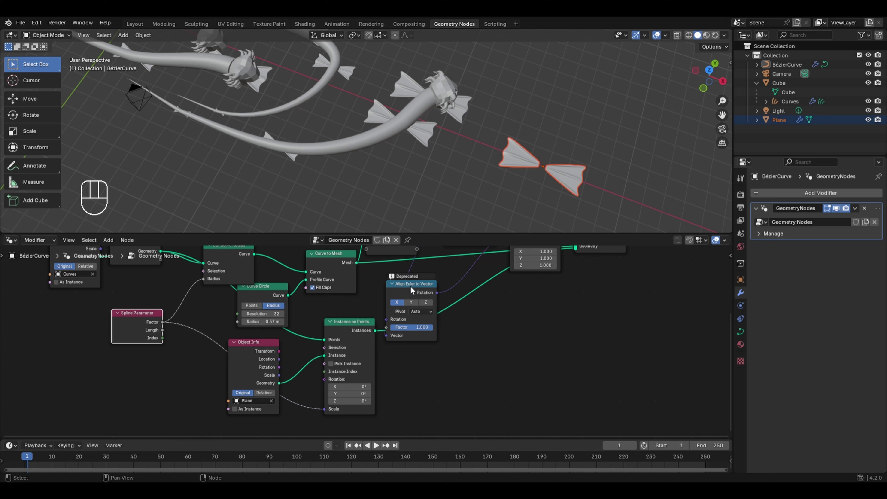
{"action": "left_click", "coordinate": [410, 287]}
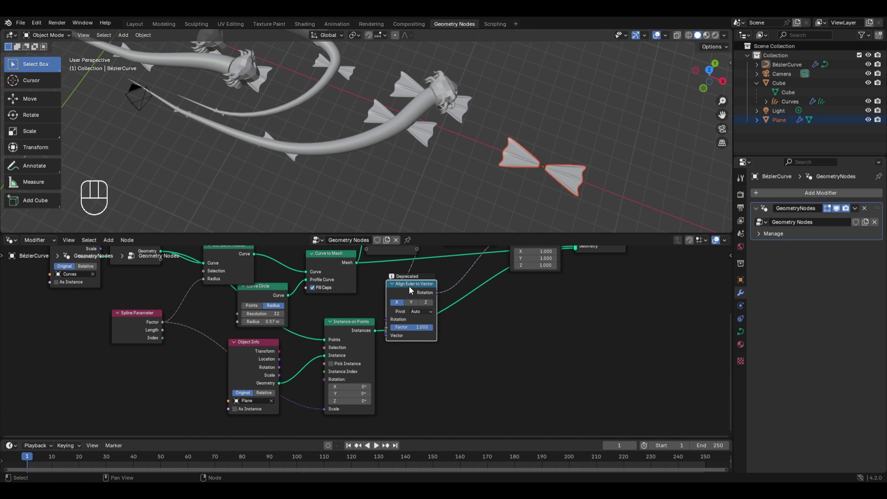
{"action": "key", "text": "shift+d"}
{"action": "left_click", "coordinate": [178, 369]}
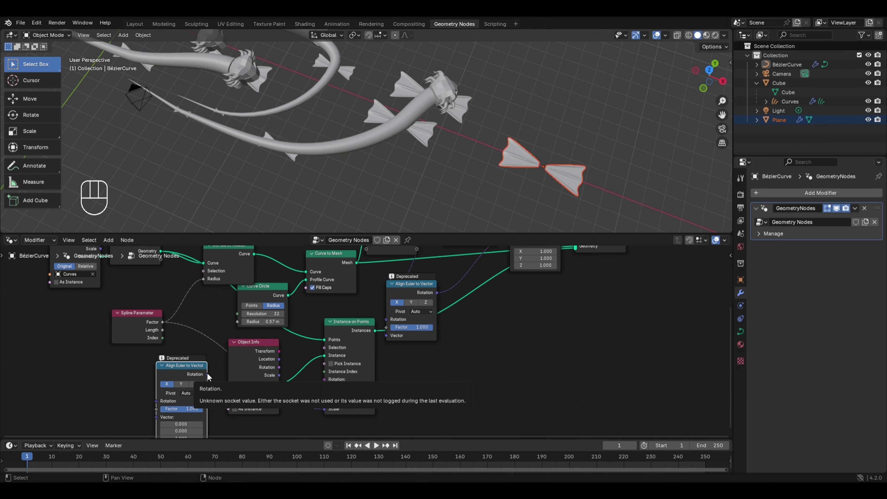
{"action": "left_click_drag", "start_coordinate": [207, 373], "coordinate": [316, 382]}
- Insert a copy of the Capture Attribute node between Group Input and the fin Instance on Points, moving Curve Circle out of the way
{"action": "middle_click_drag", "start_coordinate": [279, 284], "coordinate": [271, 412]}
{"action": "left_click_drag", "start_coordinate": [234, 384], "coordinate": [250, 357]}
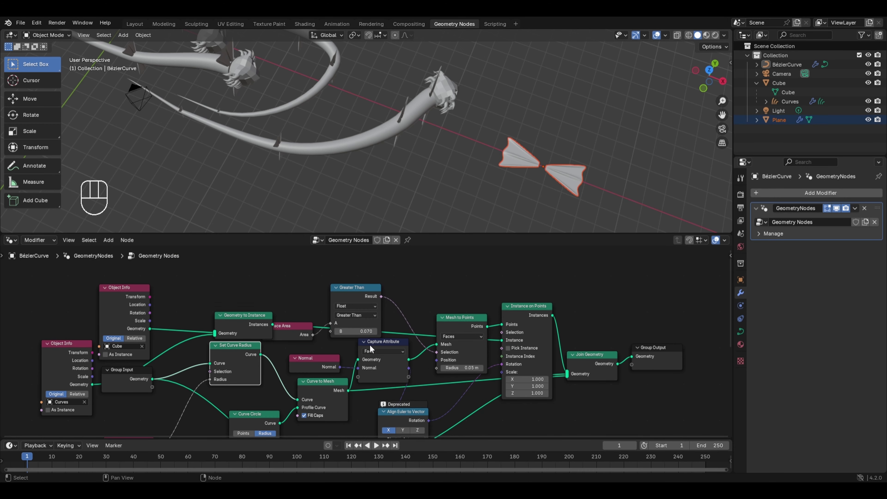
{"action": "left_click", "coordinate": [387, 344]}
{"action": "mouse_move", "coordinate": [404, 363]}
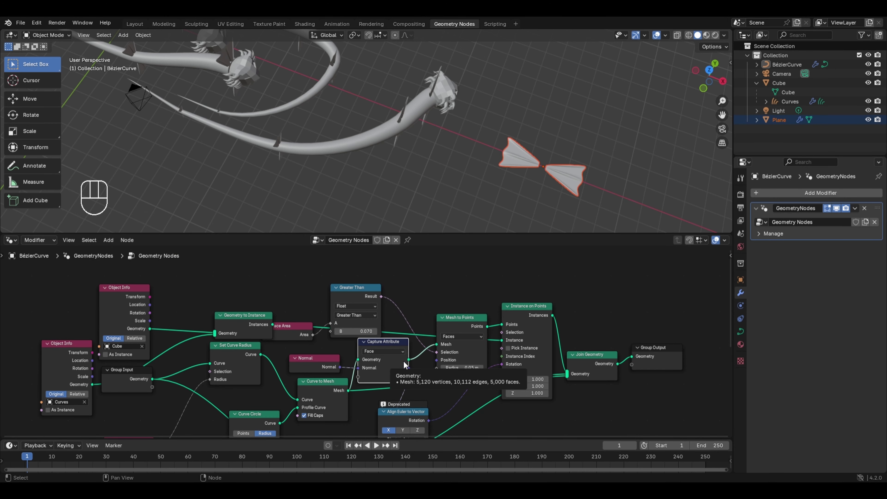
{"action": "key", "text": "shift+d"}
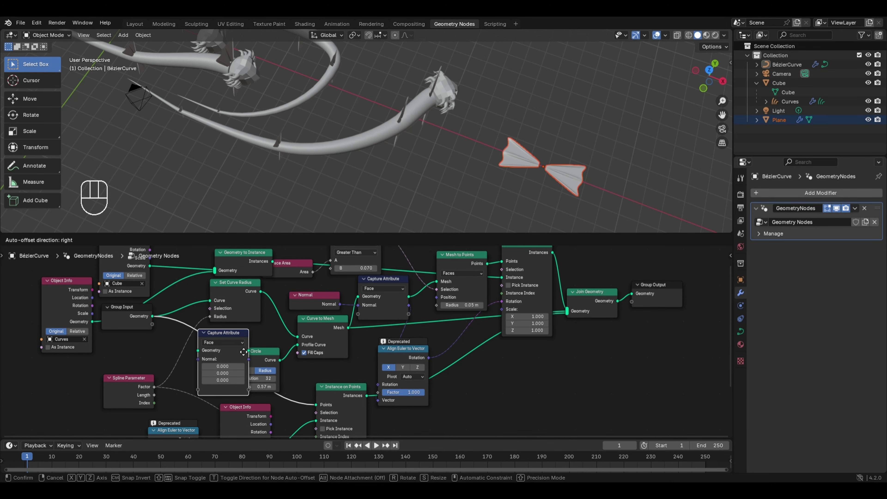
{"action": "left_click", "coordinate": [243, 352]}
{"action": "left_click_drag", "start_coordinate": [258, 352], "coordinate": [60, 365]}
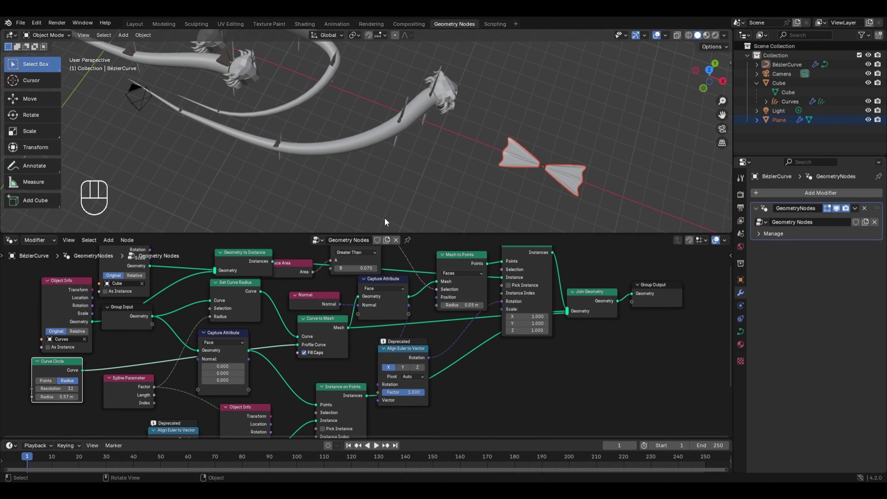
- Add a Curve Tangent node and connect its Tangent to a new input on the fin branch's Capture Attribute node
{"action": "middle_click_drag", "start_coordinate": [384, 218], "coordinate": [345, 179]}
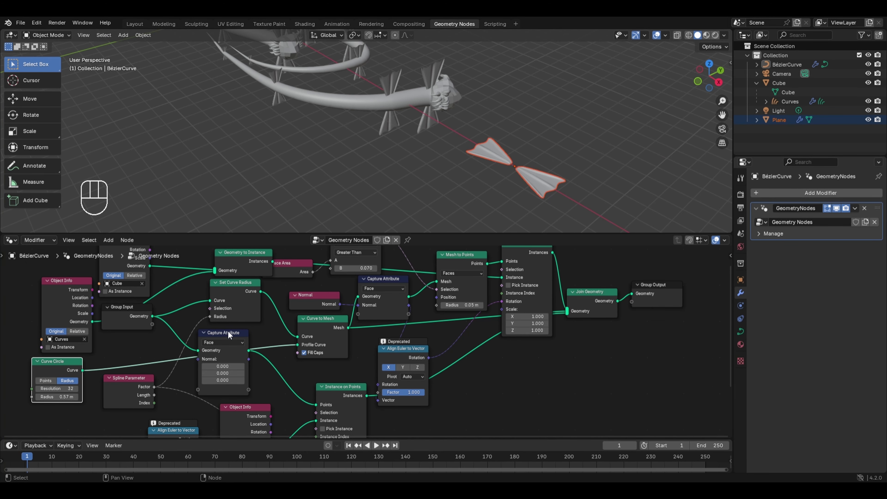
{"action": "left_click", "coordinate": [222, 338]}
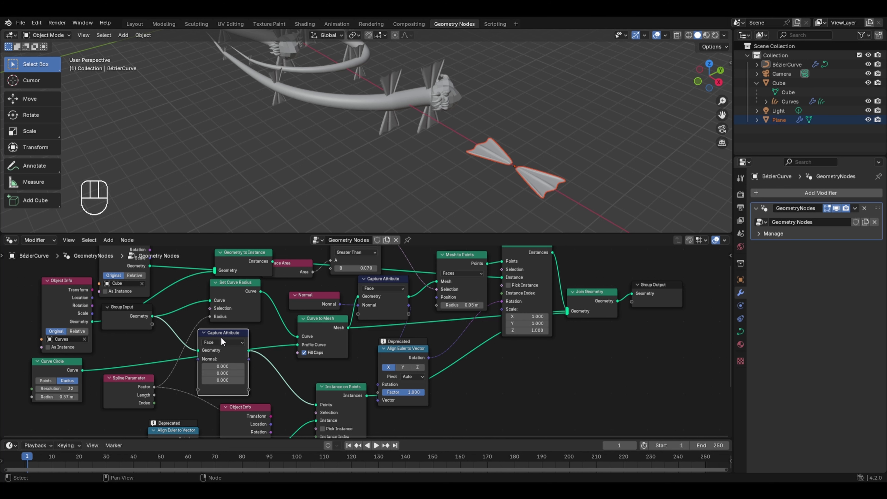
{"action": "middle_click_drag", "start_coordinate": [287, 359], "coordinate": [360, 330]}
{"action": "key", "text": "shift+a"}
{"action": "mouse_move", "coordinate": [258, 348]}
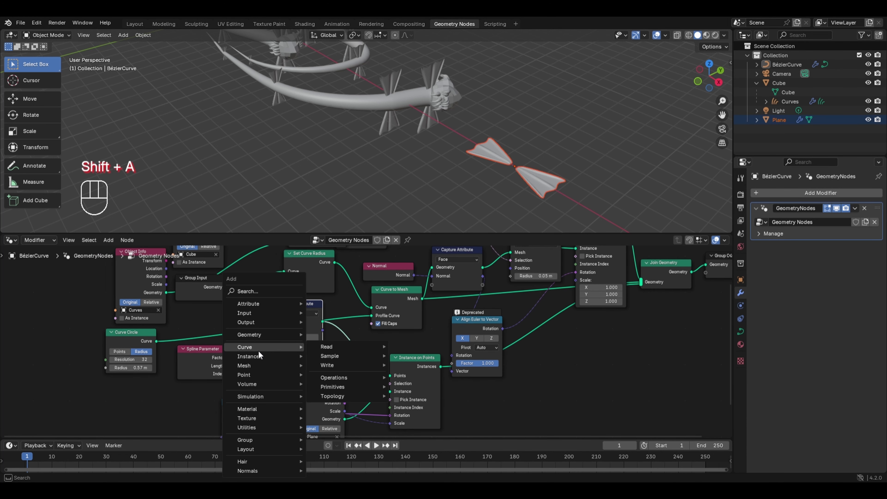
{"action": "mouse_move", "coordinate": [343, 347]}
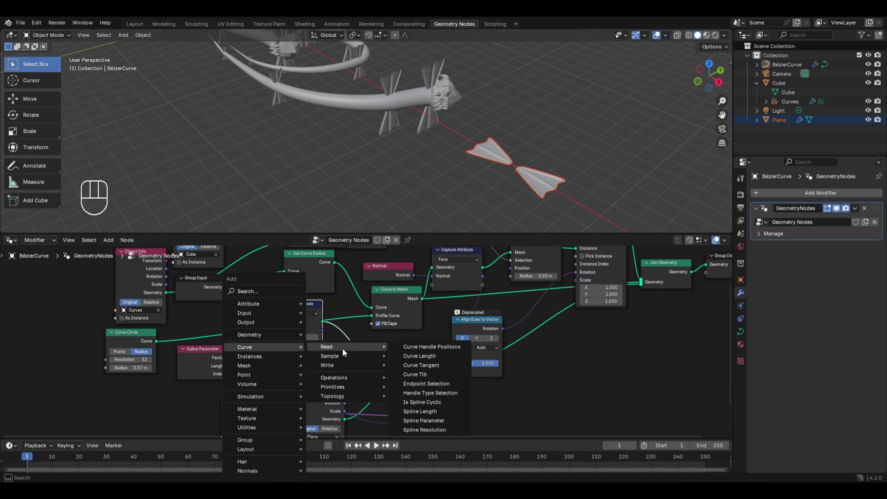
{"action": "left_click", "coordinate": [418, 364]}
{"action": "left_click", "coordinate": [127, 376]}
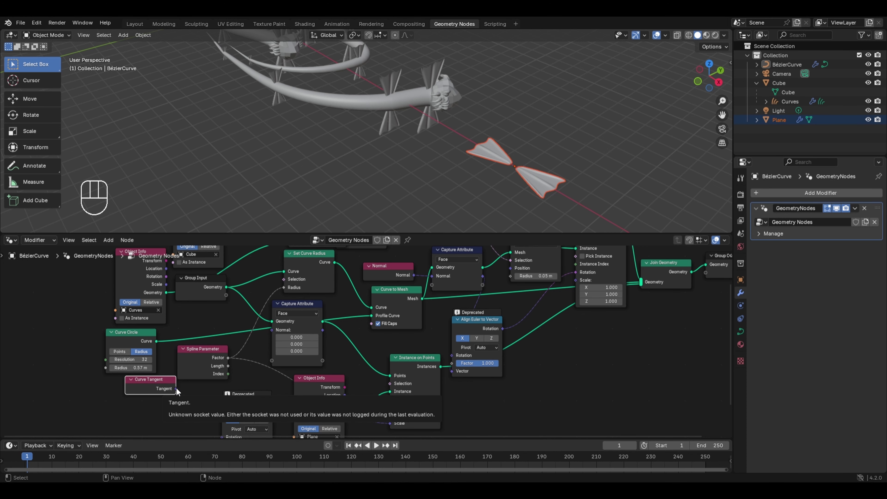
{"action": "left_click_drag", "start_coordinate": [176, 388], "coordinate": [266, 365]}
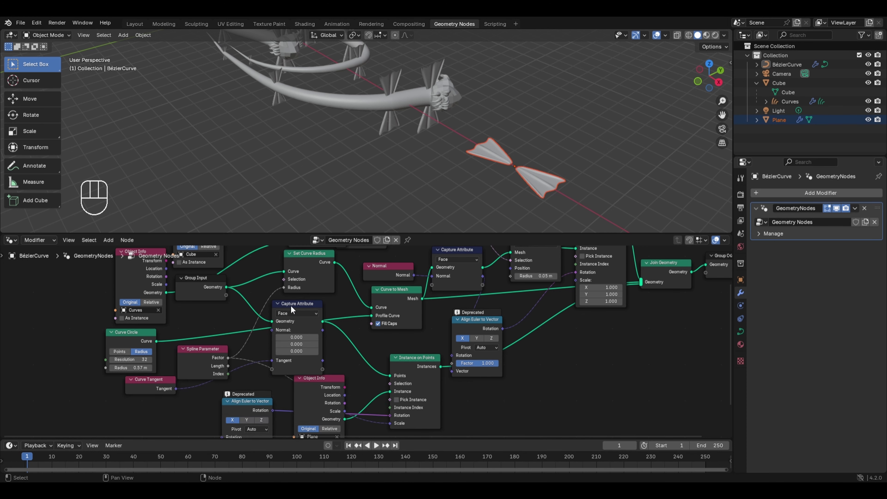
- Set the fin branch's Capture Attribute domain to Point and connect its captured Tangent to the fin Align Euler to Vector's Vector
{"action": "left_click", "coordinate": [295, 313]}
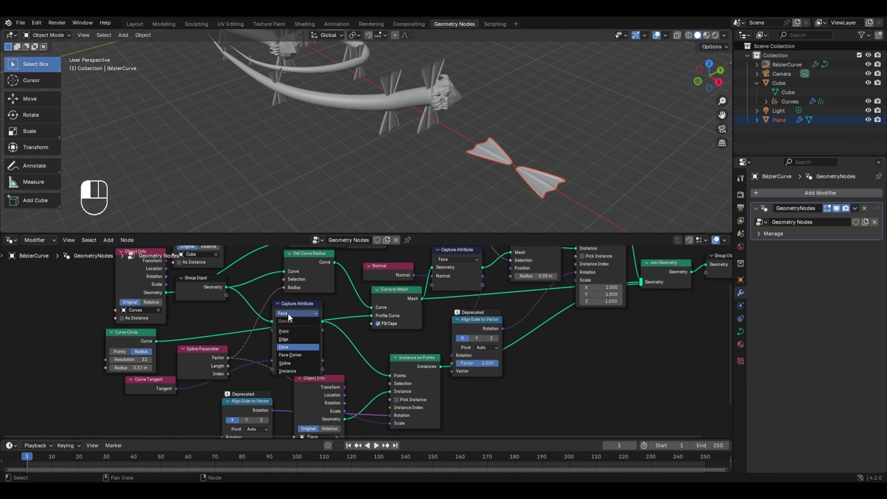
{"action": "left_click", "coordinate": [285, 331]}
{"action": "left_click_drag", "start_coordinate": [322, 360], "coordinate": [222, 391]}
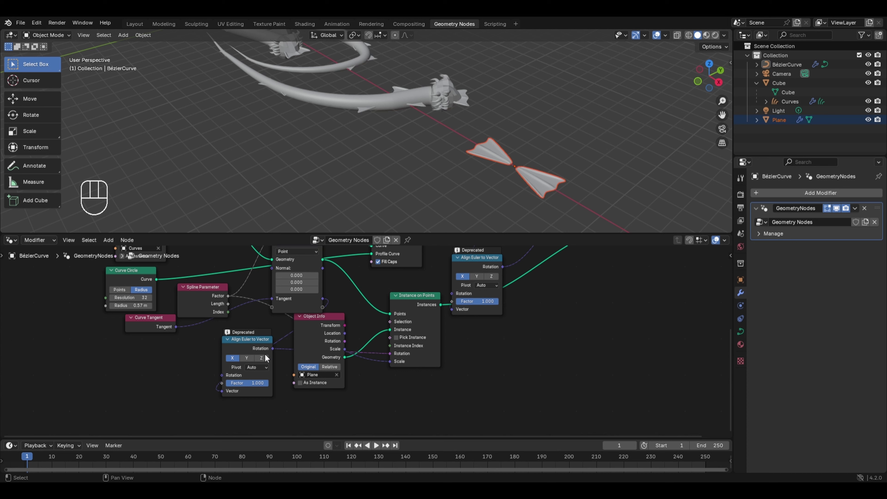
- Set the fin Align Euler to Vector node's alignment axis to Y
{"action": "left_click", "coordinate": [260, 358]}
{"action": "left_click", "coordinate": [247, 357]}
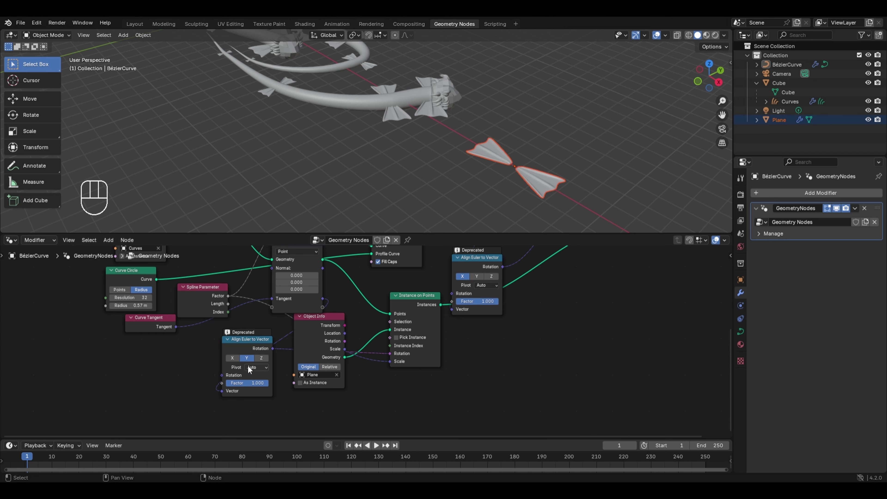
{"action": "middle_click_drag", "start_coordinate": [377, 155], "coordinate": [351, 160]}
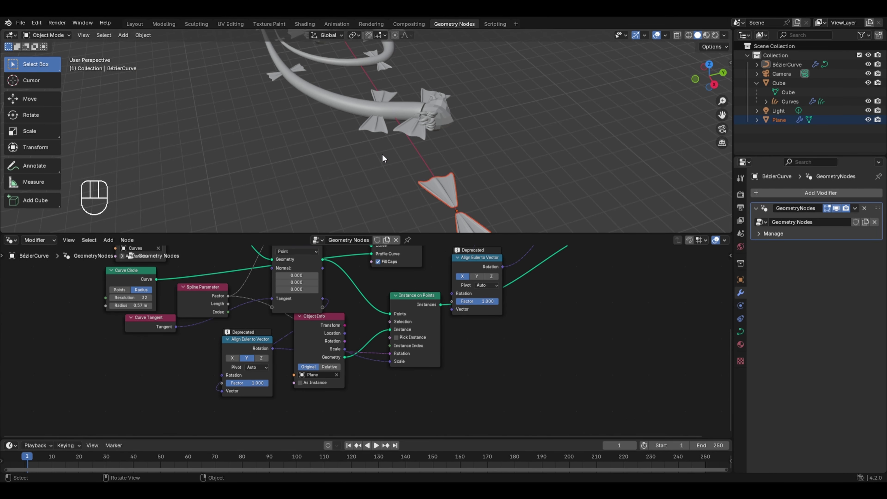
- Try the X axis and an X pivot on the fin Align Euler to Vector node, returning to Y axis and Auto pivot
{"action": "left_click", "coordinate": [232, 358]}
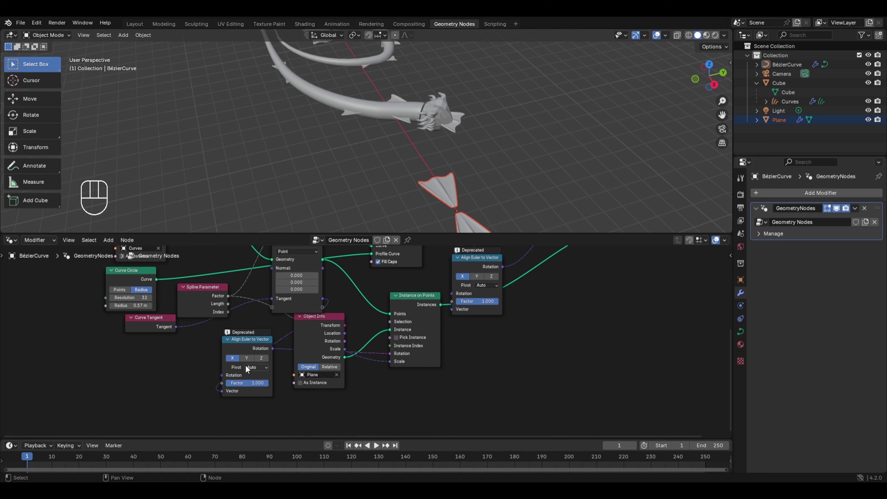
{"action": "left_click", "coordinate": [252, 367]}
{"action": "left_click", "coordinate": [251, 383]}
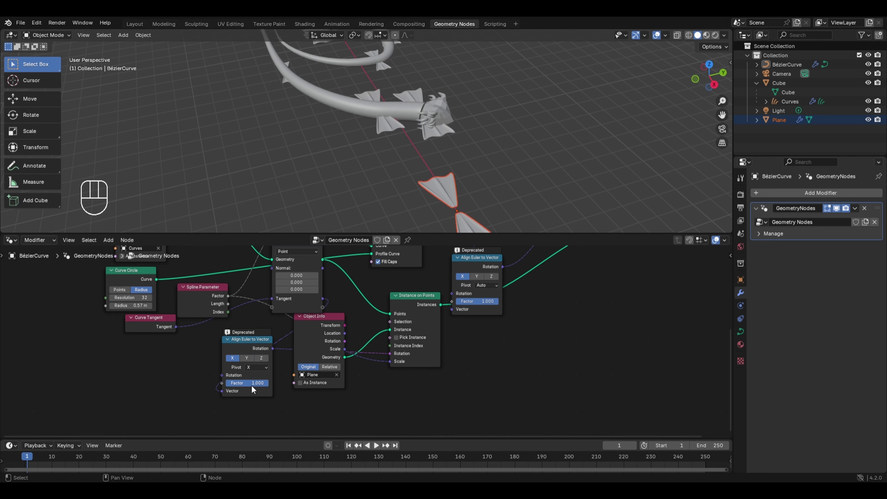
{"action": "left_click", "coordinate": [249, 358]}
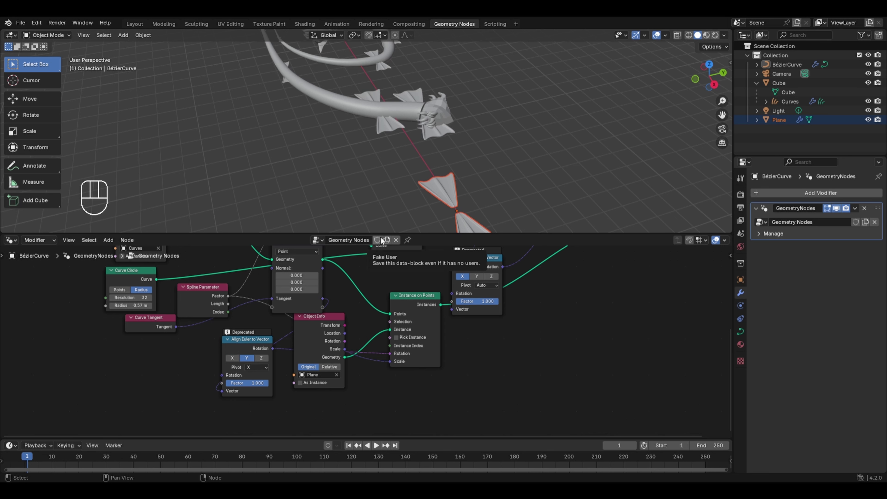
{"action": "left_click", "coordinate": [255, 366]}
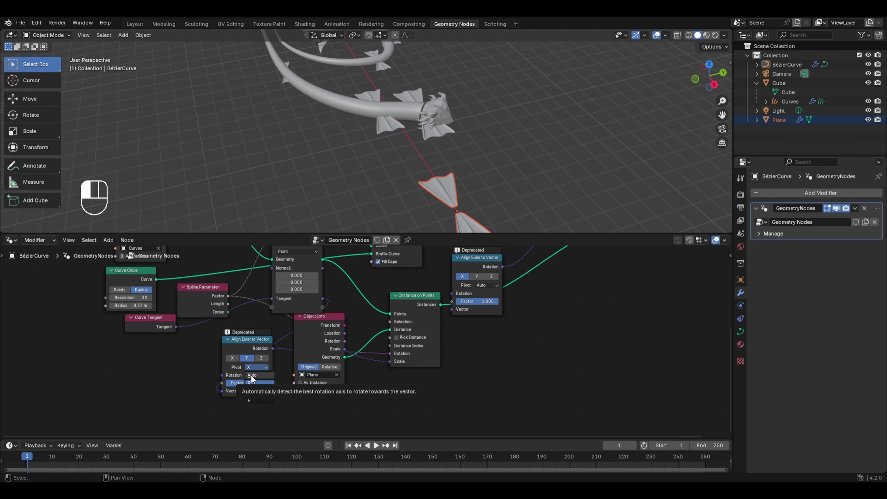
{"action": "left_click", "coordinate": [251, 375]}
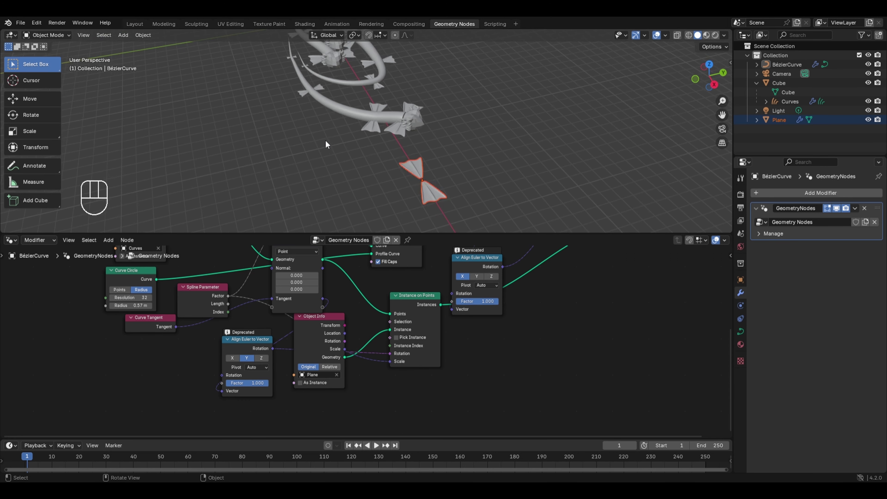
- Insert a Trim Curve node between the Capture Attribute node and the fin Instance on Points node
{"action": "scroll", "coordinate": [375, 125], "scroll_direction": "up", "scroll_amount": 5}
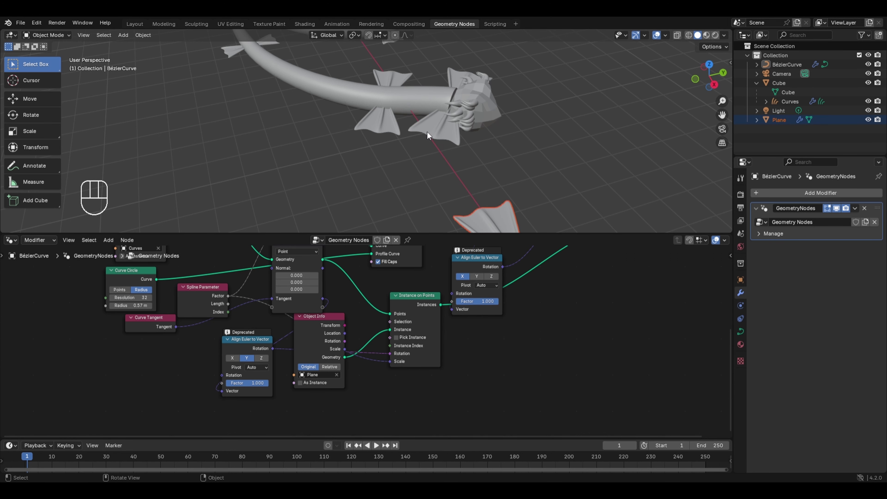
{"action": "middle_click_drag", "start_coordinate": [427, 132], "coordinate": [454, 139]}
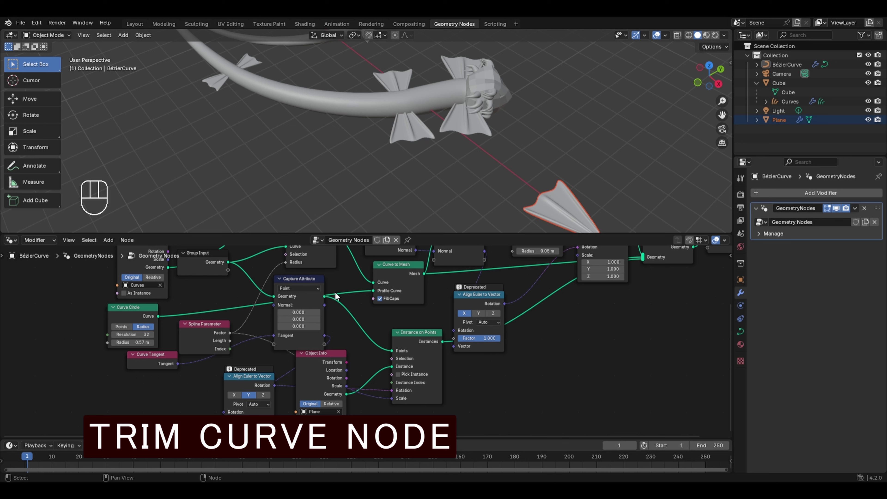
{"action": "key", "text": "shift+a"}
{"action": "mouse_move", "coordinate": [334, 292]}
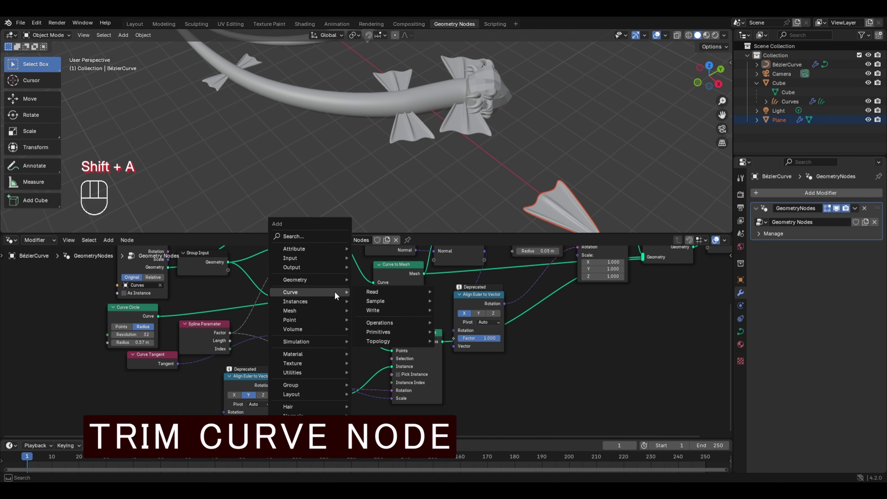
{"action": "mouse_move", "coordinate": [377, 326]}
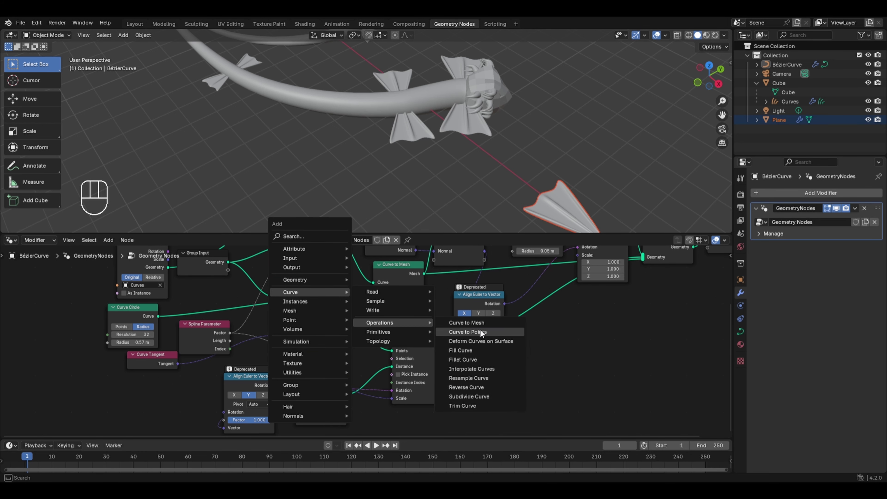
{"action": "left_click", "coordinate": [471, 405]}
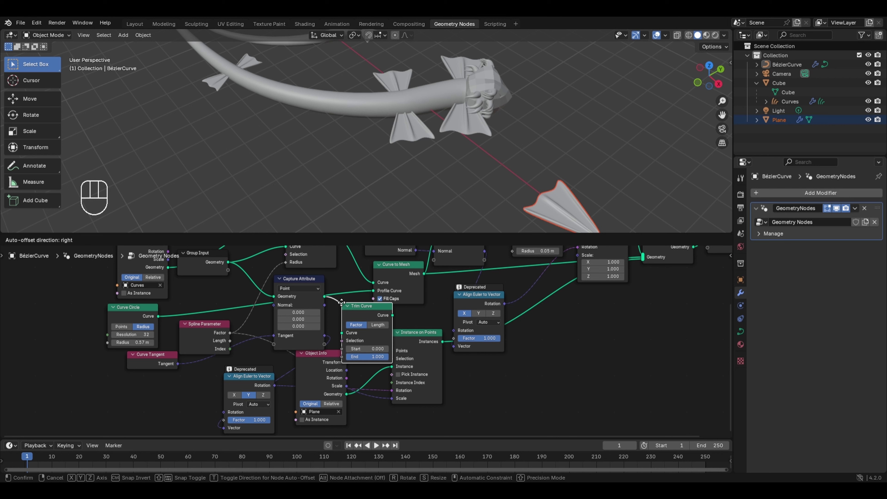
{"action": "left_click", "coordinate": [342, 302]}
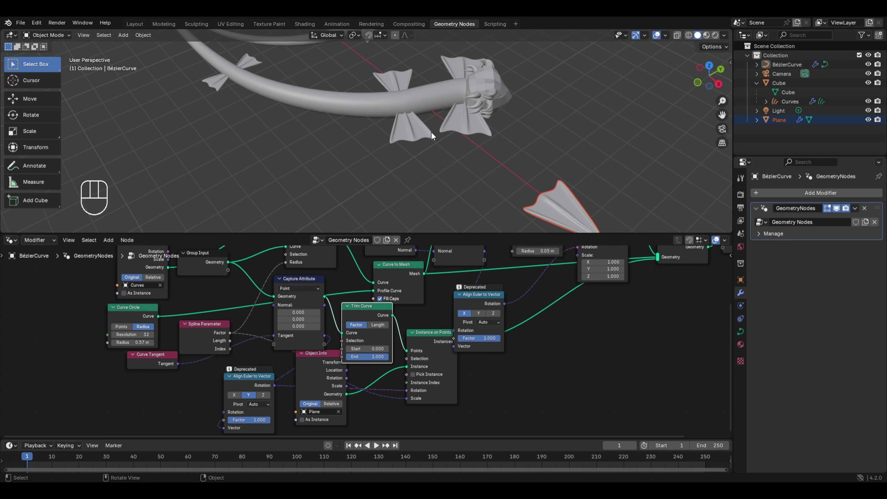
- Adjust the Trim Curve node's range to Start 0.000 and End 0.970
{"action": "left_click_drag", "start_coordinate": [373, 349], "coordinate": [394, 349]}
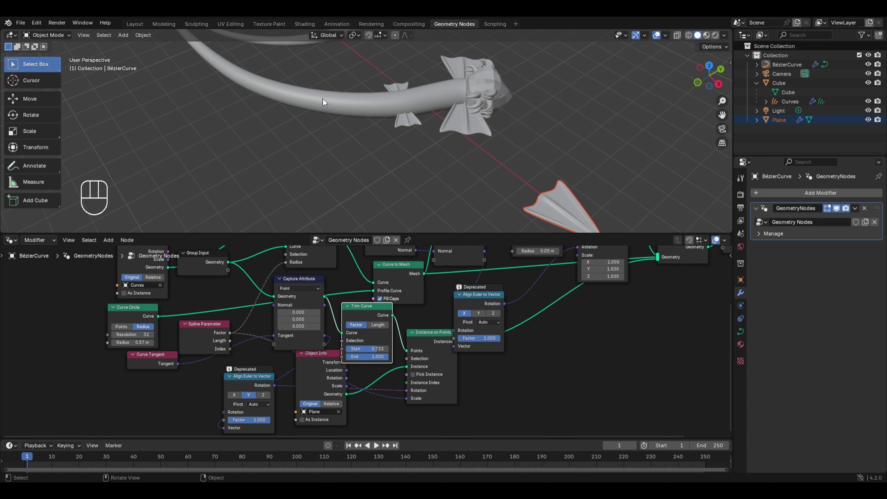
{"action": "mouse_move", "coordinate": [376, 348]}
{"action": "left_mouse_down"}
{"action": "mouse_move", "coordinate": [344, 349]}
{"action": "mouse_move", "coordinate": [382, 357]}
{"action": "mouse_move", "coordinate": [367, 352]}
{"action": "left_mouse_up"}
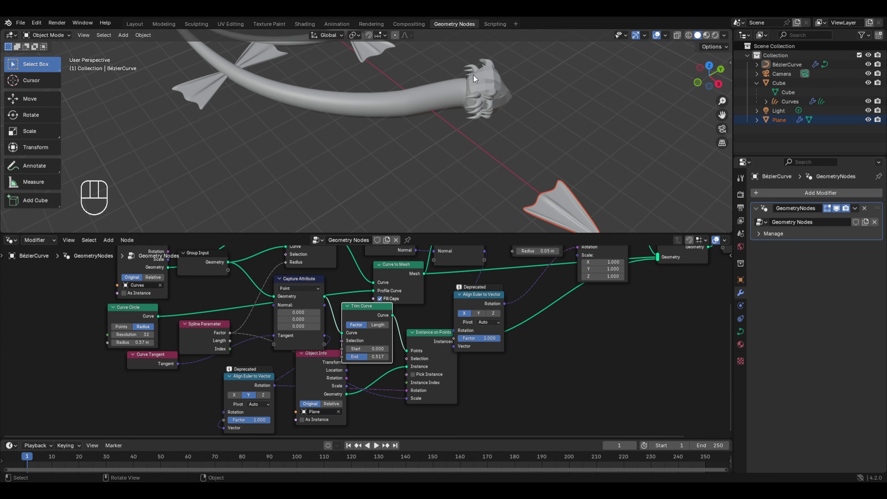
{"action": "left_click_drag", "start_coordinate": [372, 357], "coordinate": [391, 357]}
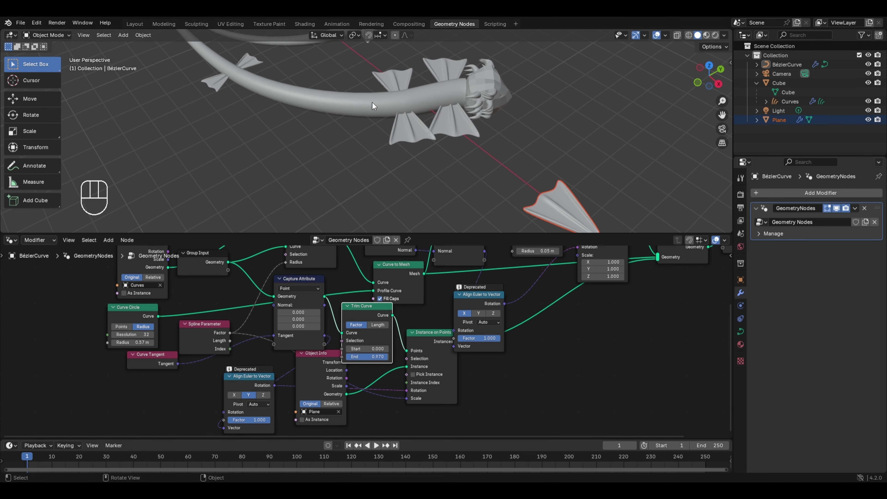
- Create a new material on the BézierCurve object and name it Dragon
{"action": "scroll", "coordinate": [375, 102], "scroll_direction": "down", "scroll_amount": 4}
{"action": "scroll", "coordinate": [378, 101], "scroll_direction": "down", "scroll_amount": 1}
{"action": "middle_click_drag", "start_coordinate": [332, 123], "coordinate": [402, 152]}
{"action": "left_click", "coordinate": [739, 343]}
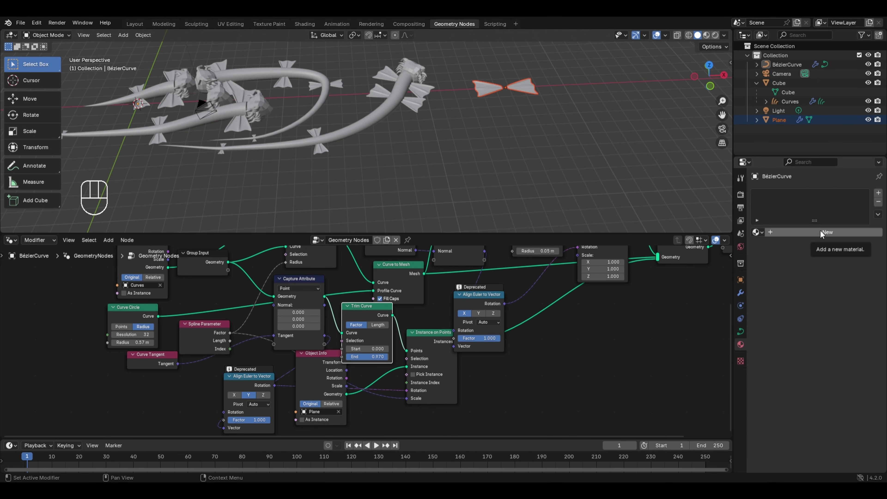
{"action": "left_click", "coordinate": [804, 232]}
{"action": "key", "text": "ctrl+s"}
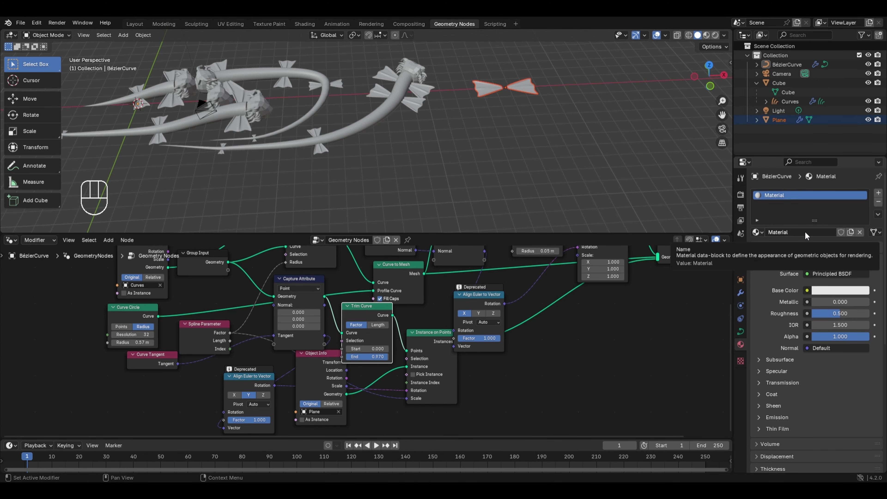
{"action": "left_click", "coordinate": [799, 232]}
{"action": "type", "text": "Dragon"}
{"action": "key", "text": "Return"}
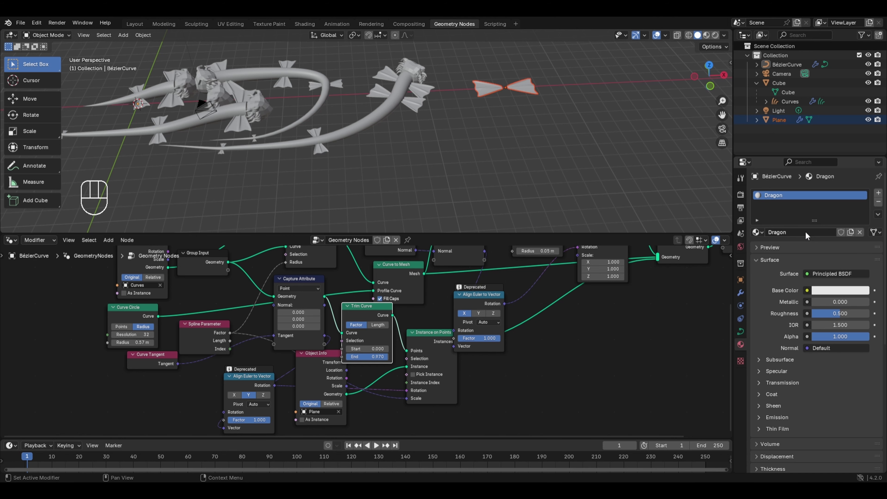
- Insert a Set Material node between Curve to Mesh and Join Geometry, and assign it the Dragon material
{"action": "left_click", "coordinate": [377, 119]}
{"action": "middle_click_drag", "start_coordinate": [549, 284], "coordinate": [366, 339]}
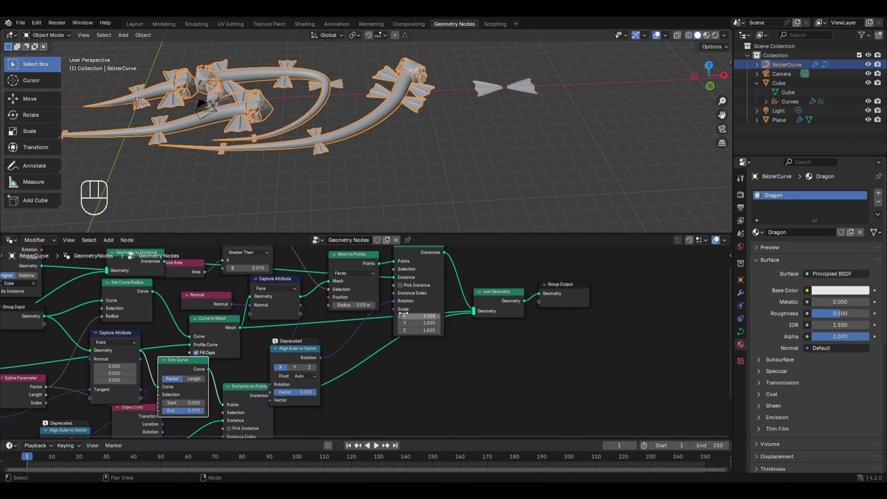
{"action": "left_click_drag", "start_coordinate": [500, 292], "coordinate": [548, 353]}
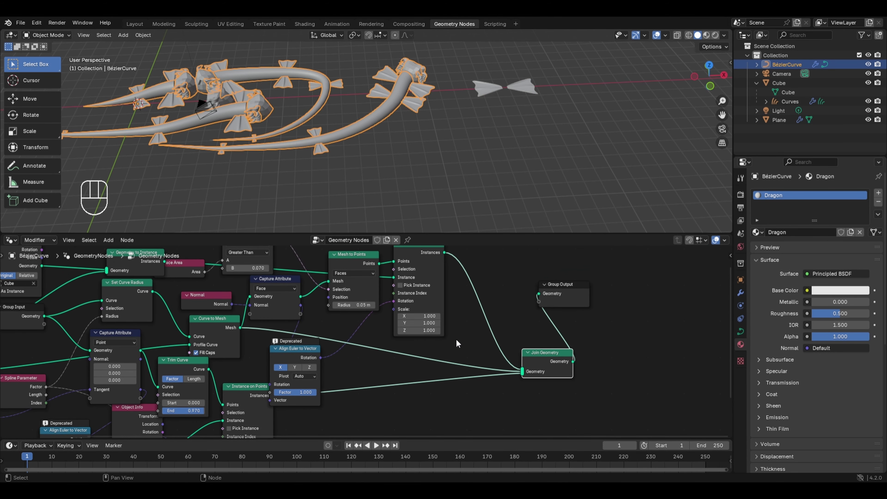
{"action": "key", "text": "shift+a"}
{"action": "mouse_move", "coordinate": [433, 402]}
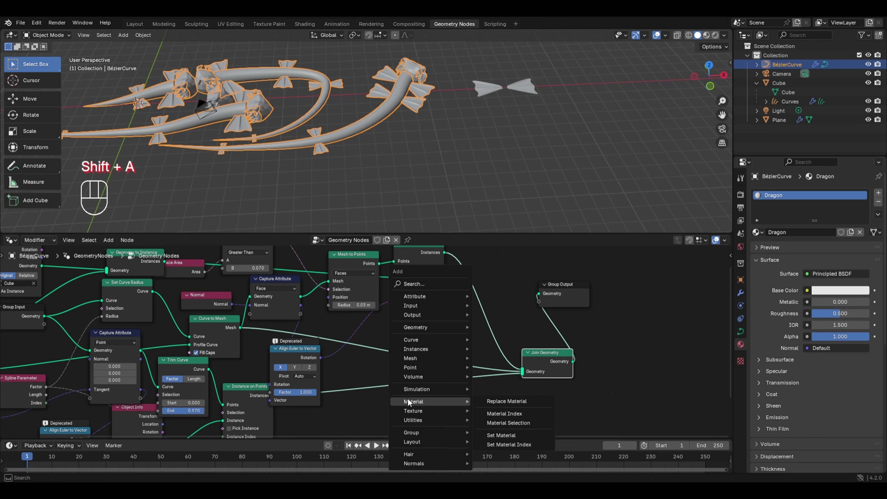
{"action": "left_click", "coordinate": [507, 437]}
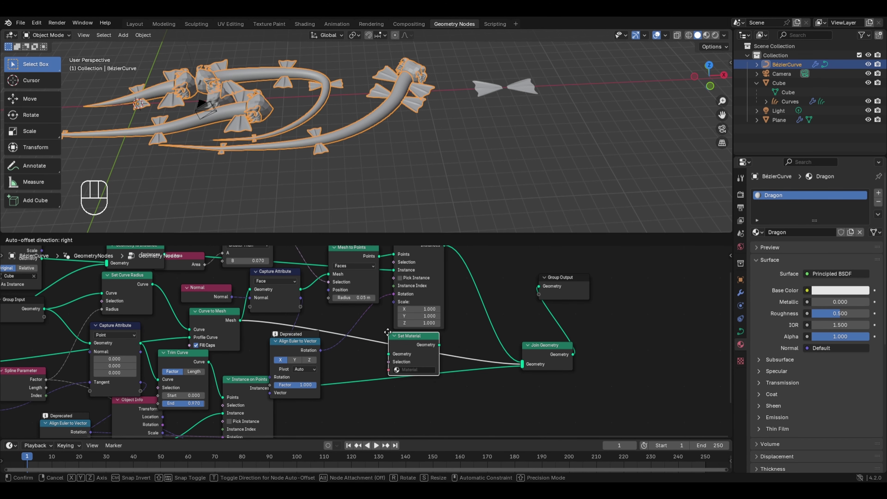
{"action": "left_click", "coordinate": [380, 327]}
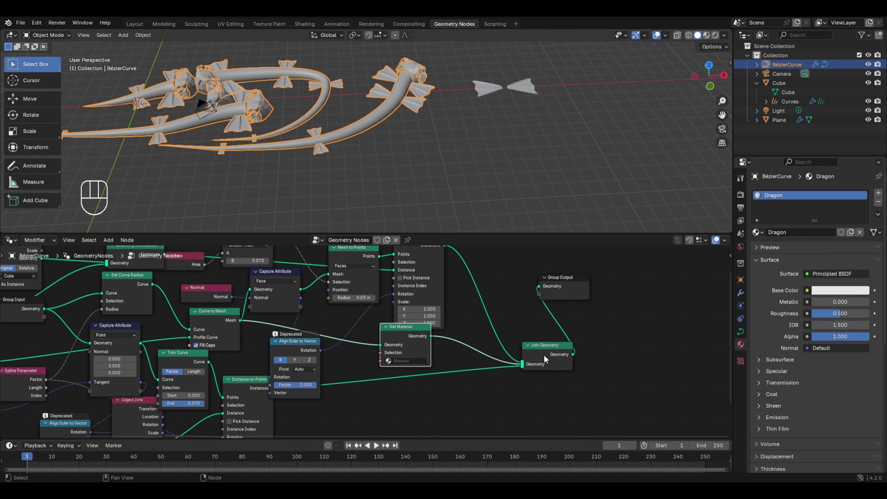
{"action": "left_click", "coordinate": [405, 360]}
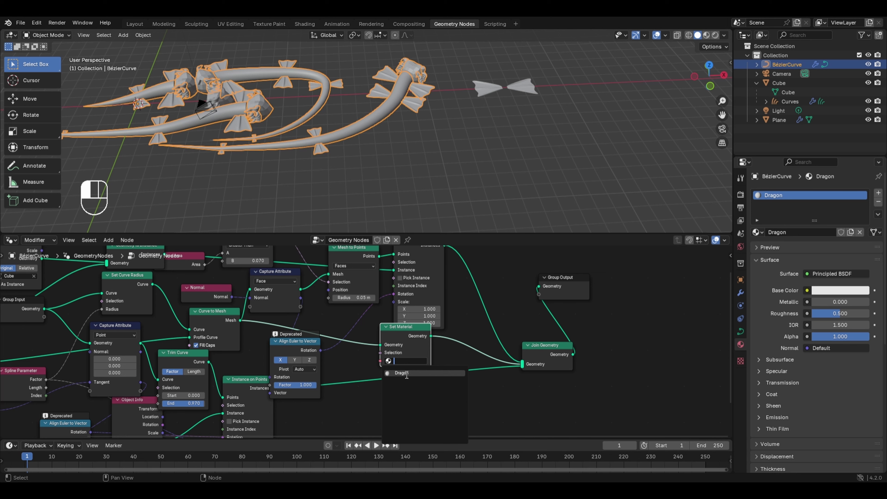
{"action": "left_click", "coordinate": [406, 373]}
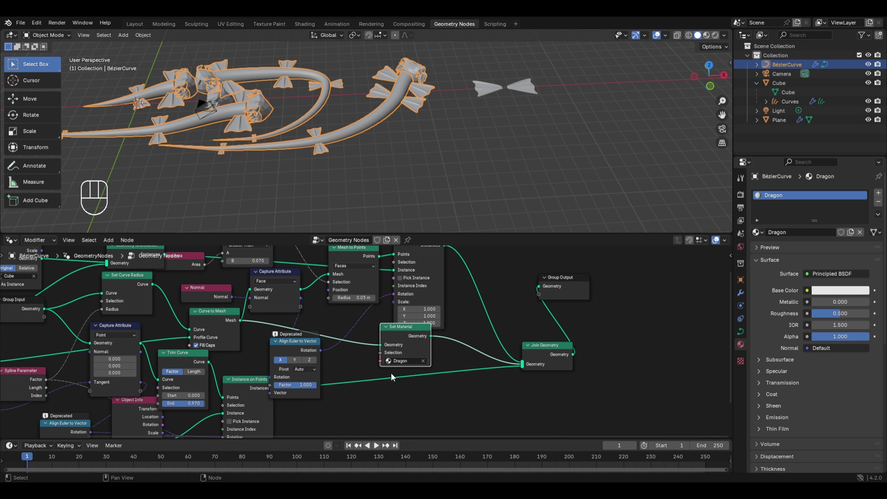
- Switch the node area to the Shader Editor for the Dragon material
{"action": "left_click", "coordinate": [11, 240]}
{"action": "left_click", "coordinate": [43, 327]}
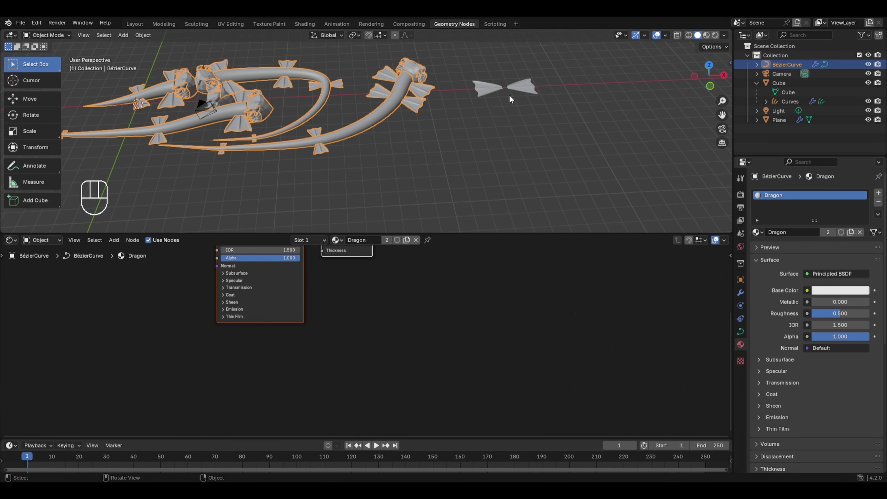
- Show the viewport in rendered shading, and change the scene's Light to a Sun with a strength of 5
{"action": "left_click", "coordinate": [715, 35]}
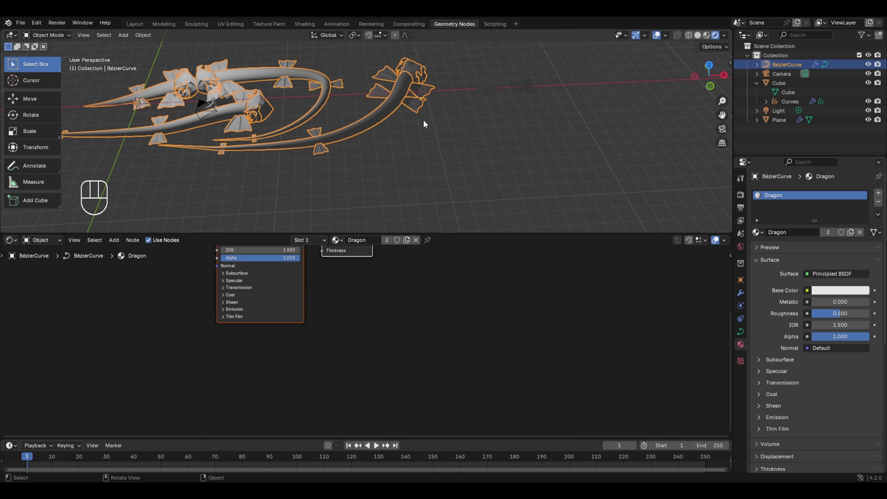
{"action": "left_click", "coordinate": [779, 111]}
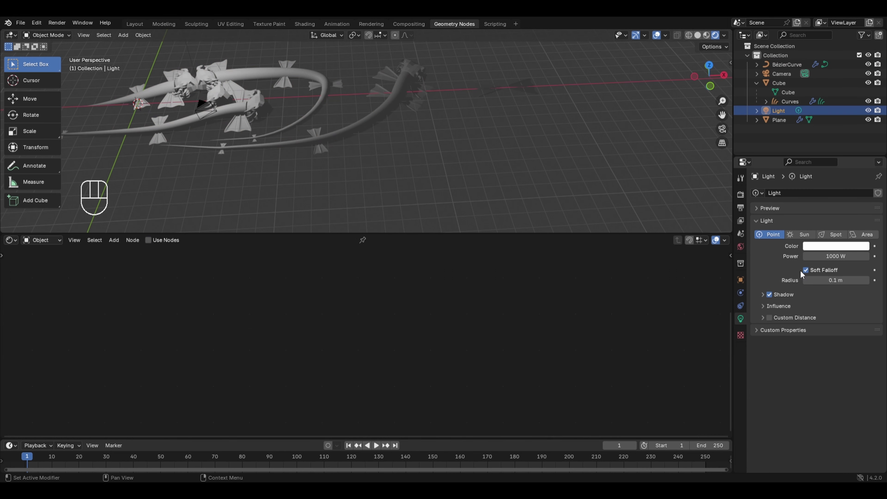
{"action": "left_click", "coordinate": [800, 234]}
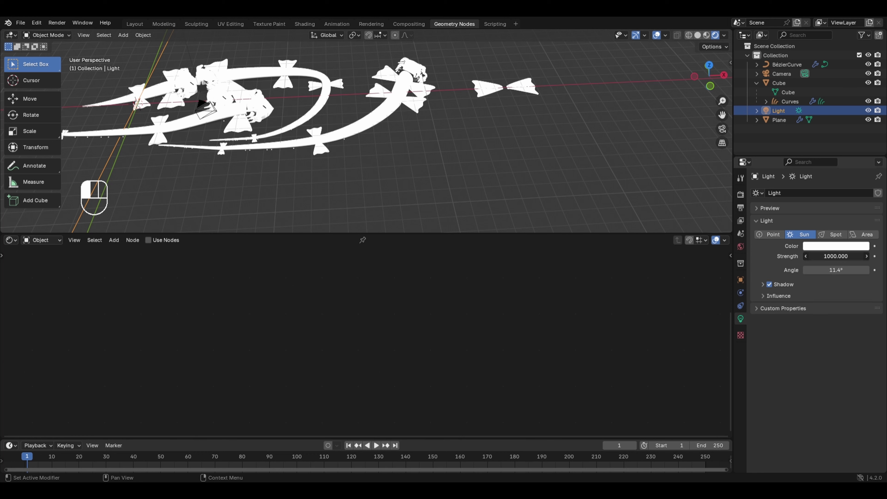
{"action": "left_click", "coordinate": [838, 256]}
{"action": "type", "text": "5"}
{"action": "key", "text": "Return"}
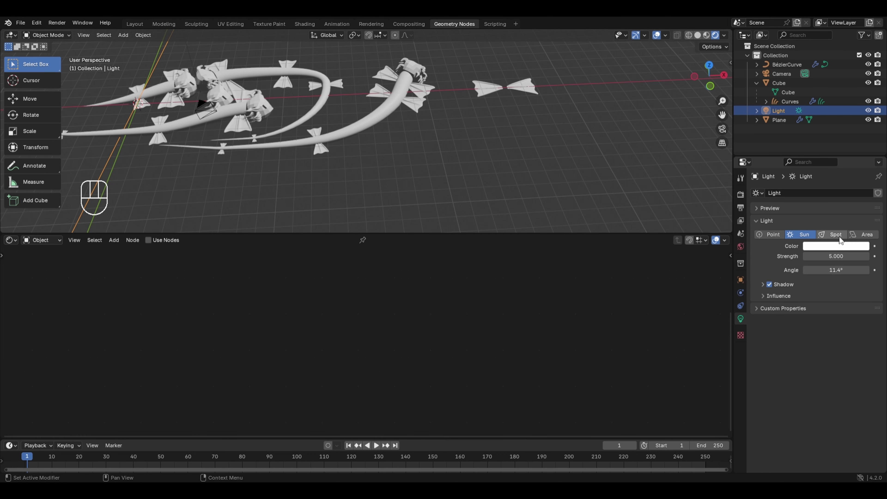
- Add a Voronoi Texture node with Texture Coordinate and Mapping nodes to the BézierCurve's Dragon material
{"action": "left_click", "coordinate": [369, 119]}
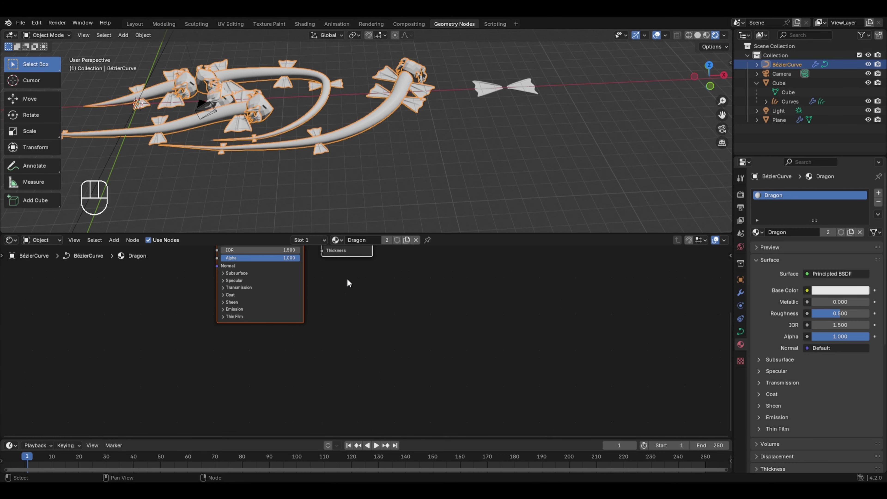
{"action": "middle_click_drag", "start_coordinate": [350, 281], "coordinate": [495, 350]}
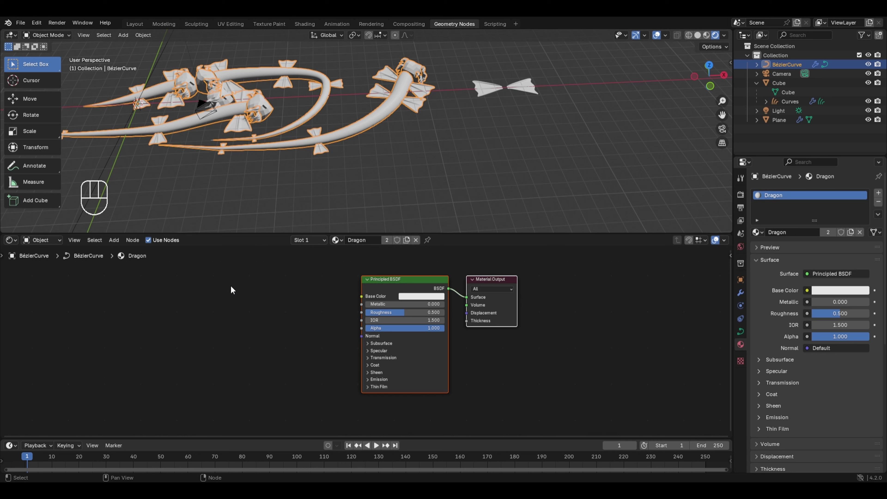
{"action": "key", "text": "shift+a"}
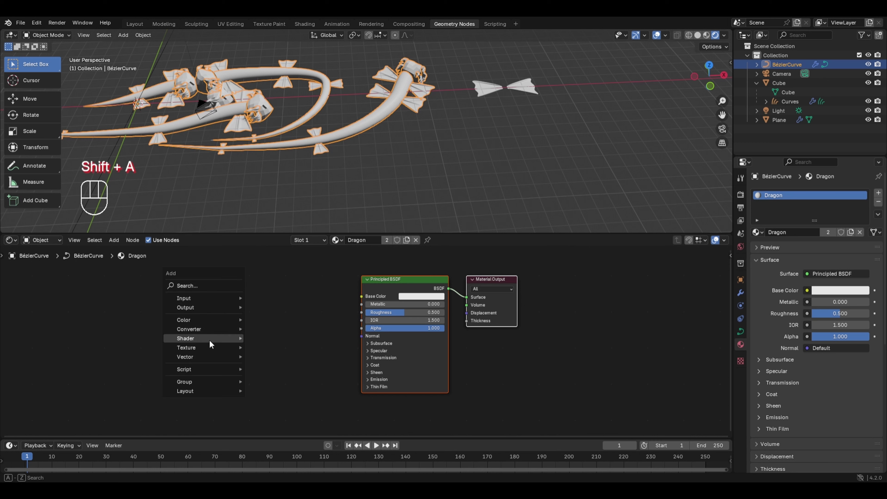
{"action": "mouse_move", "coordinate": [223, 348]}
{"action": "left_click", "coordinate": [268, 327]}
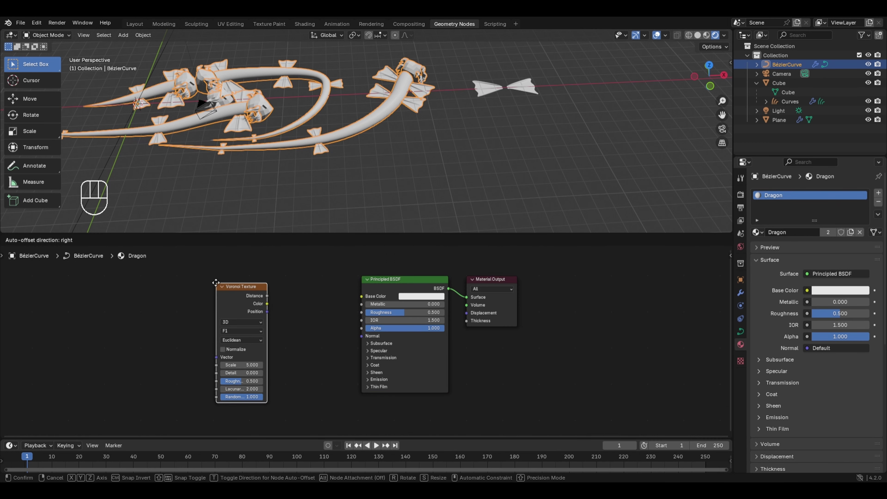
{"action": "left_click", "coordinate": [204, 287]}
{"action": "key", "text": "ctrl+t"}
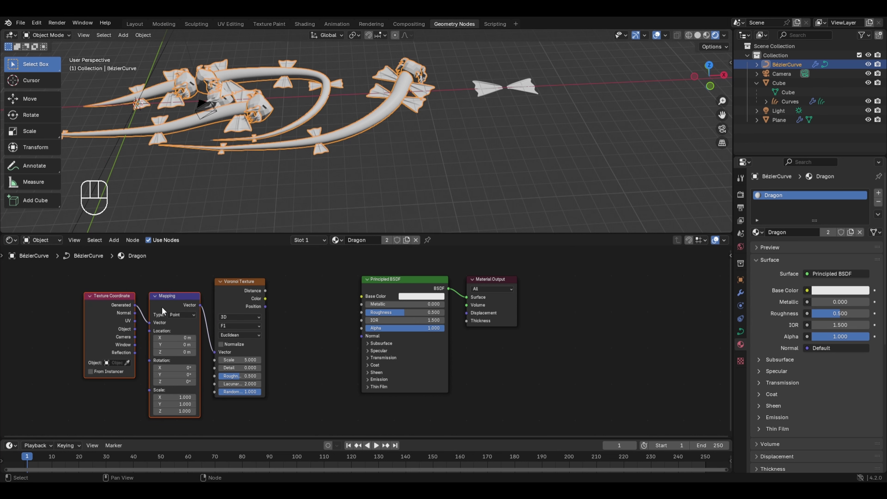
- Feed the Object coordinates into the Mapping node's Vector, and the Voronoi Distance into the Principled BSDF's Base Color
{"action": "scroll", "coordinate": [160, 310], "scroll_direction": "up", "scroll_amount": 1}
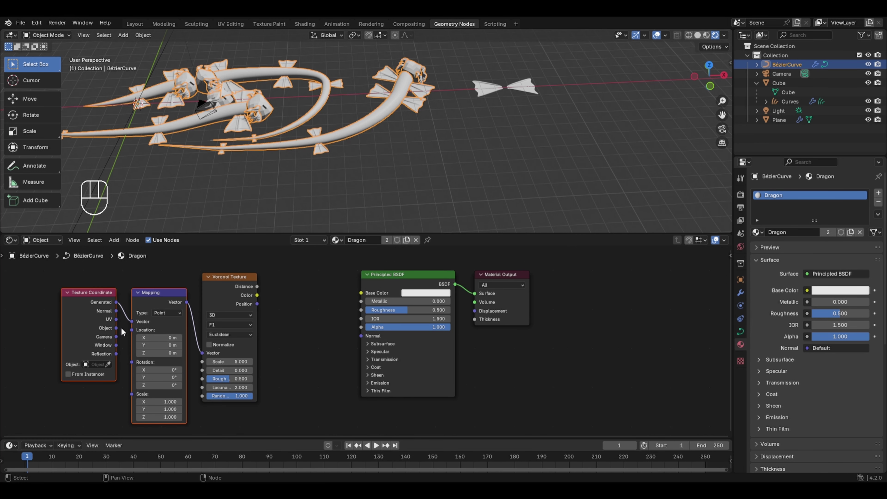
{"action": "left_click_drag", "start_coordinate": [116, 327], "coordinate": [132, 321]}
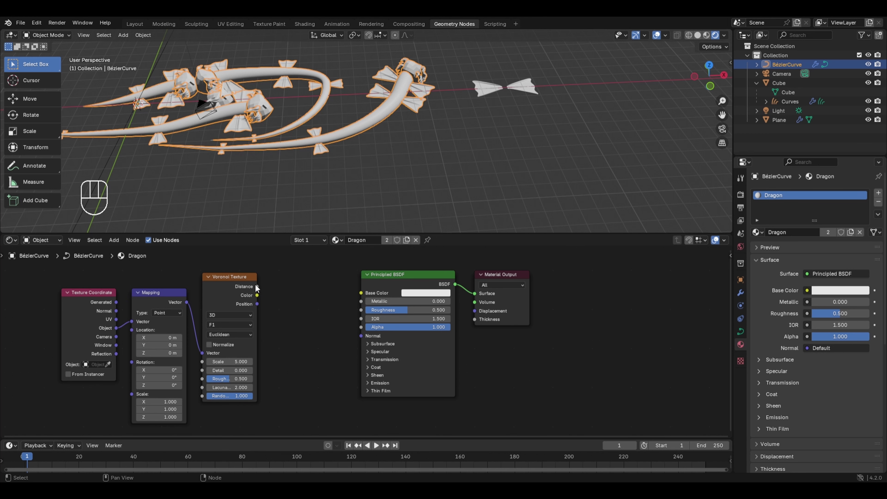
{"action": "left_click_drag", "start_coordinate": [257, 286], "coordinate": [360, 293]}
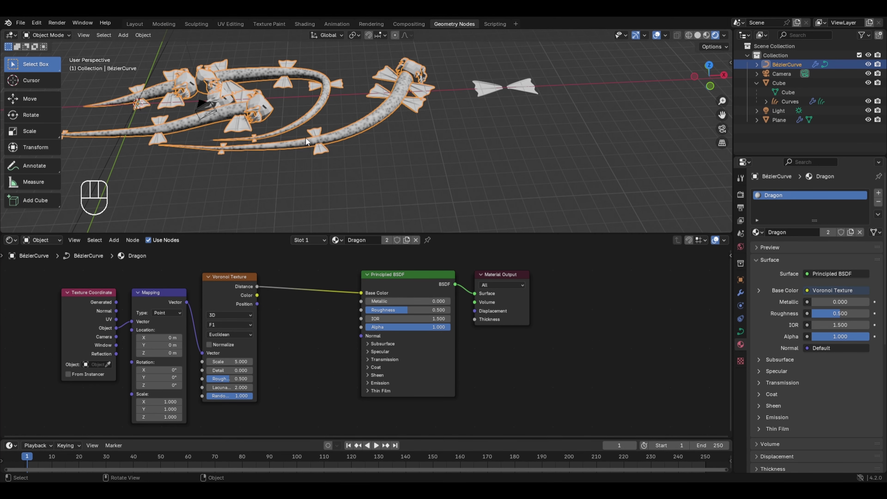
- Set the Voronoi Texture's feature output to Distance to Edge and check the scale pattern on the dragon body
{"action": "scroll", "coordinate": [305, 137], "scroll_direction": "up", "scroll_amount": 4}
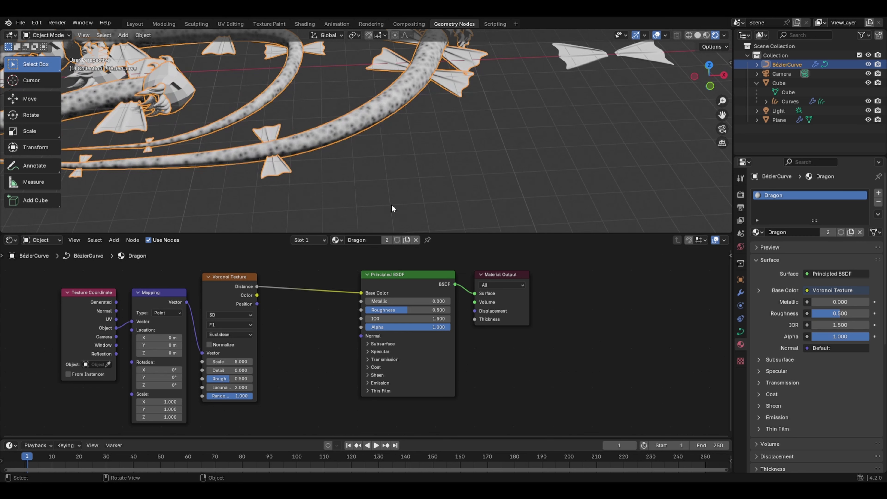
{"action": "left_click", "coordinate": [219, 325]}
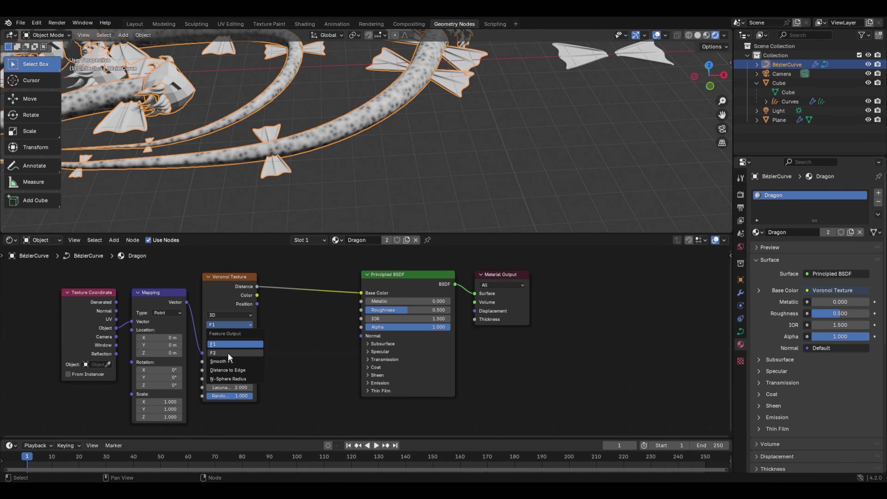
{"action": "left_click", "coordinate": [220, 369]}
{"action": "middle_click_drag", "start_coordinate": [356, 186], "coordinate": [342, 116]}
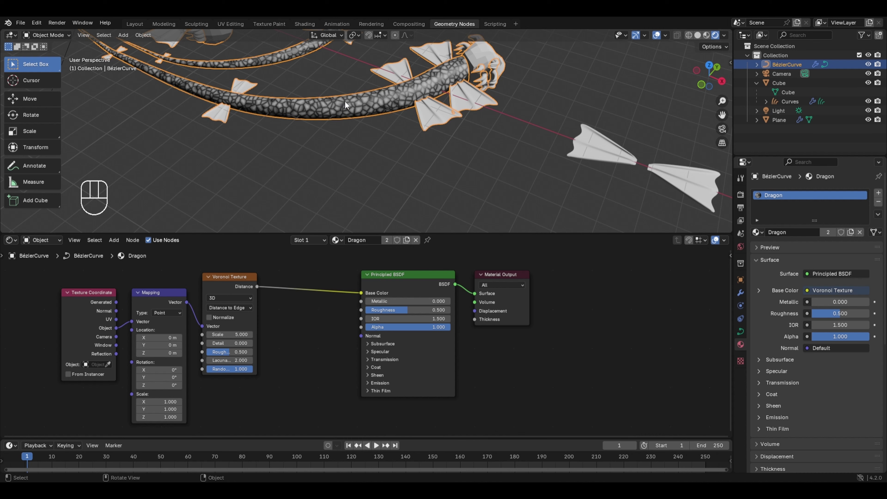
{"action": "scroll", "coordinate": [345, 105], "scroll_direction": "up", "scroll_amount": 2}
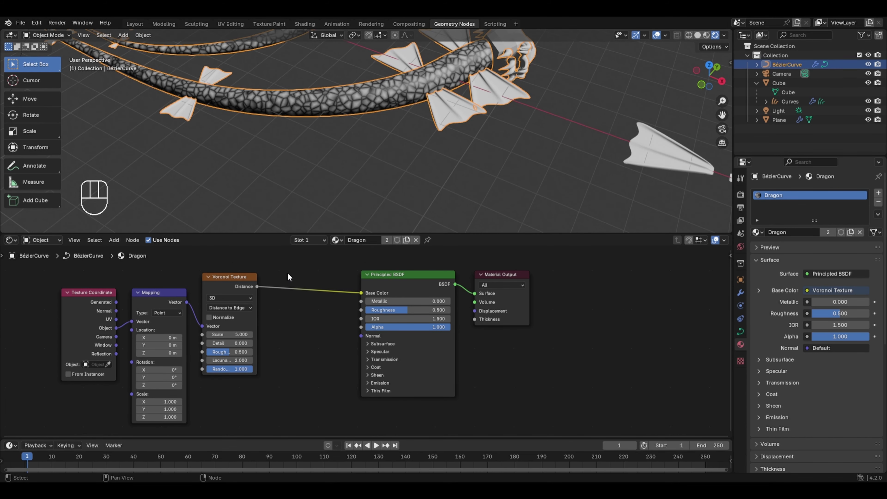
- Insert a Color Ramp node between the Voronoi Texture's Distance and the Principled BSDF's Base Color
{"action": "key", "text": "shift+a"}
{"action": "mouse_move", "coordinate": [277, 316]}
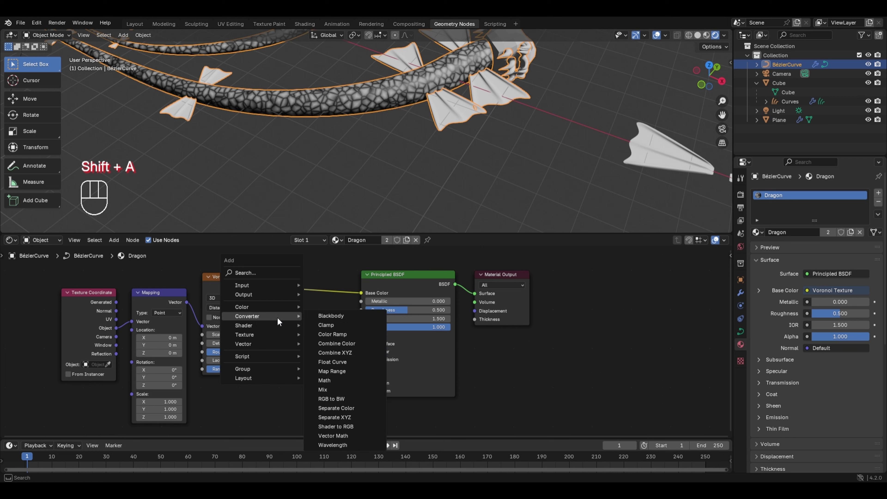
{"action": "left_click", "coordinate": [348, 333]}
{"action": "left_click", "coordinate": [268, 266]}
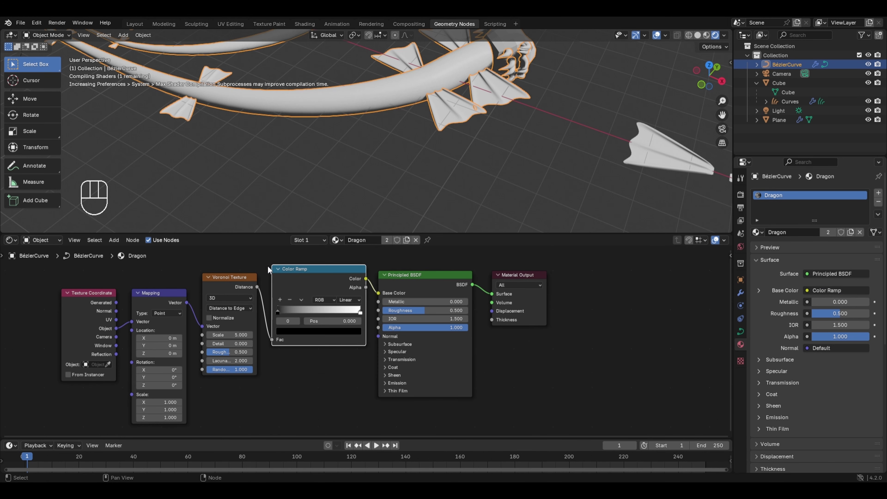
- Color the ramp's first stop dark green and its last stop bright green, and set the Principled BSDF's roughness to 1.000
{"action": "left_click", "coordinate": [285, 330]}
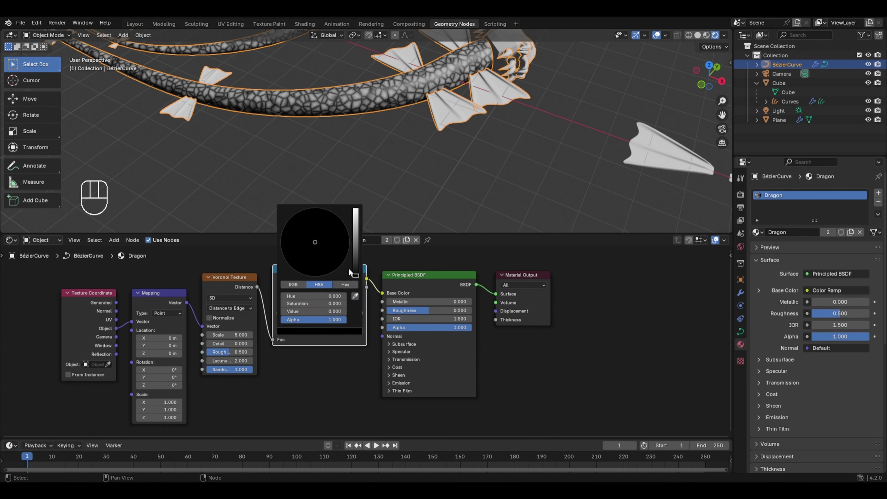
{"action": "left_click", "coordinate": [356, 258]}
{"action": "left_click_drag", "start_coordinate": [312, 240], "coordinate": [285, 226]}
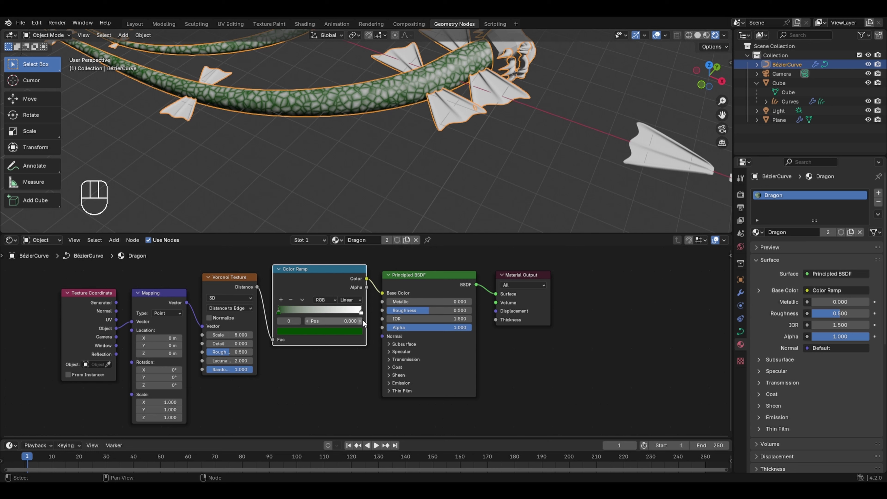
{"action": "left_click", "coordinate": [361, 312]}
{"action": "left_click", "coordinate": [339, 332]}
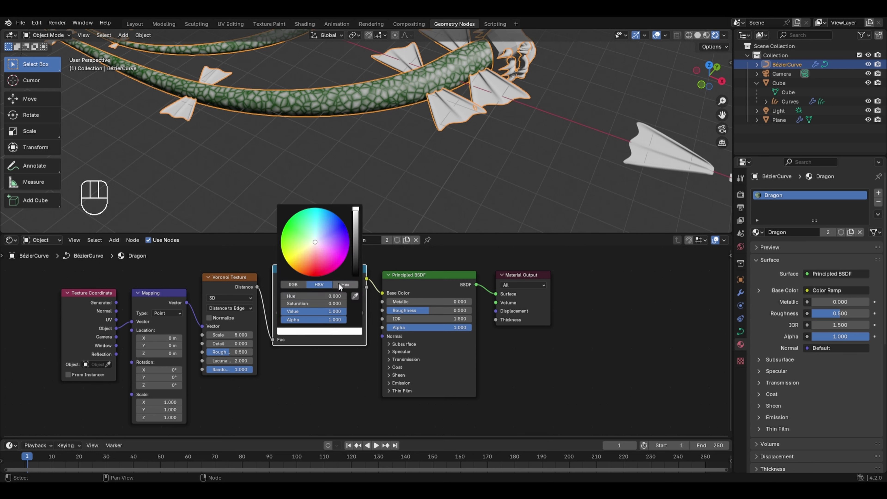
{"action": "left_click_drag", "start_coordinate": [314, 241], "coordinate": [283, 229]}
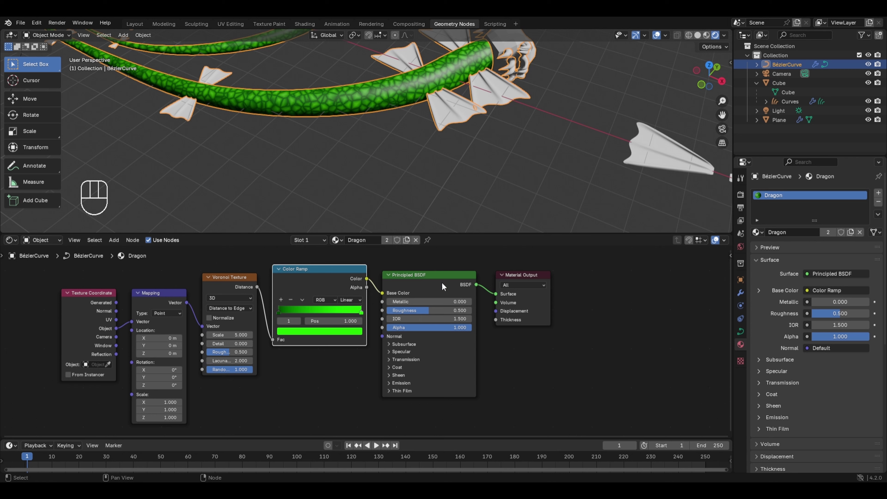
{"action": "left_click_drag", "start_coordinate": [429, 310], "coordinate": [475, 311]}
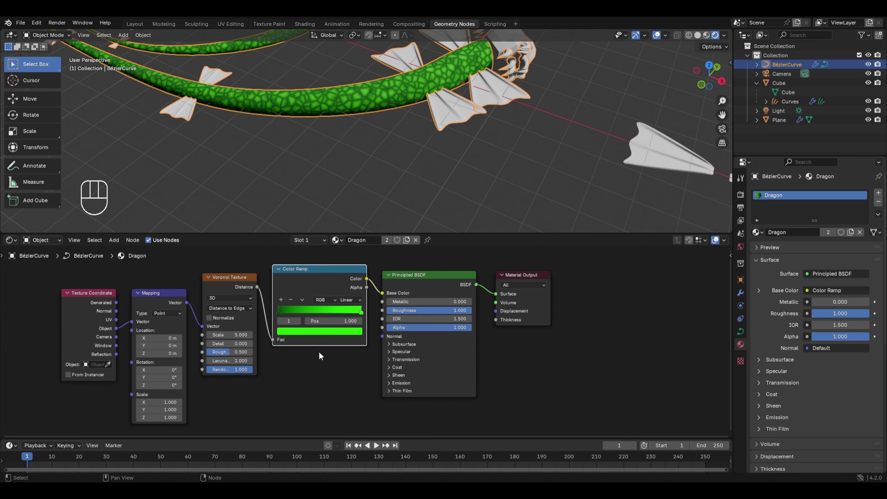
- Add a Bump node with strength 0.300, taking the Voronoi Distance as Height and feeding the Principled BSDF's Normal
{"action": "key", "text": "shift+a"}
{"action": "mouse_move", "coordinate": [304, 377]}
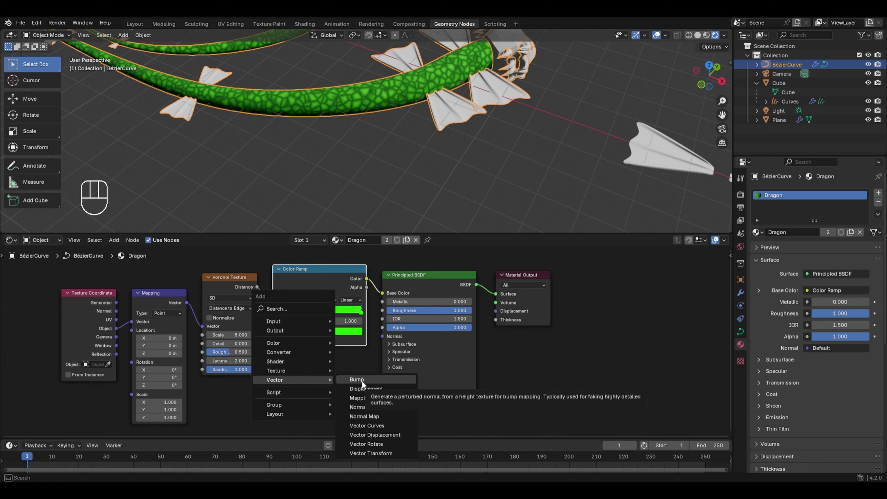
{"action": "left_click", "coordinate": [361, 381]}
{"action": "left_click", "coordinate": [293, 358]}
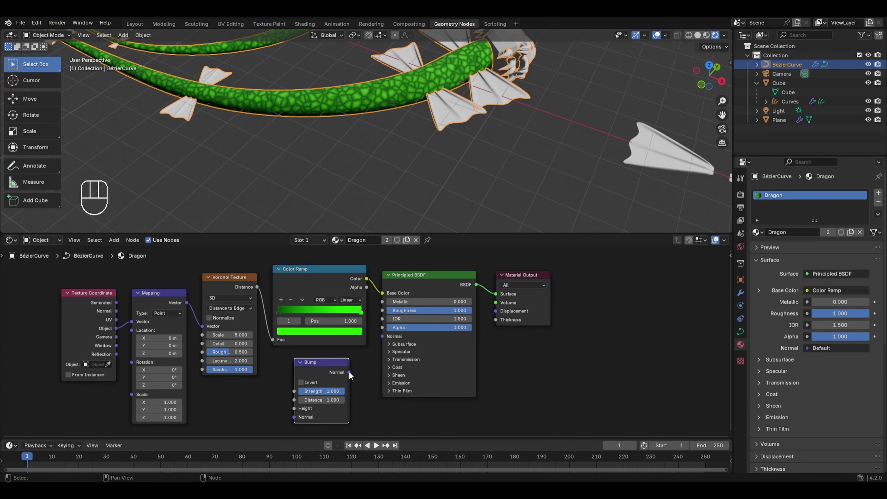
{"action": "left_click_drag", "start_coordinate": [349, 371], "coordinate": [382, 336]}
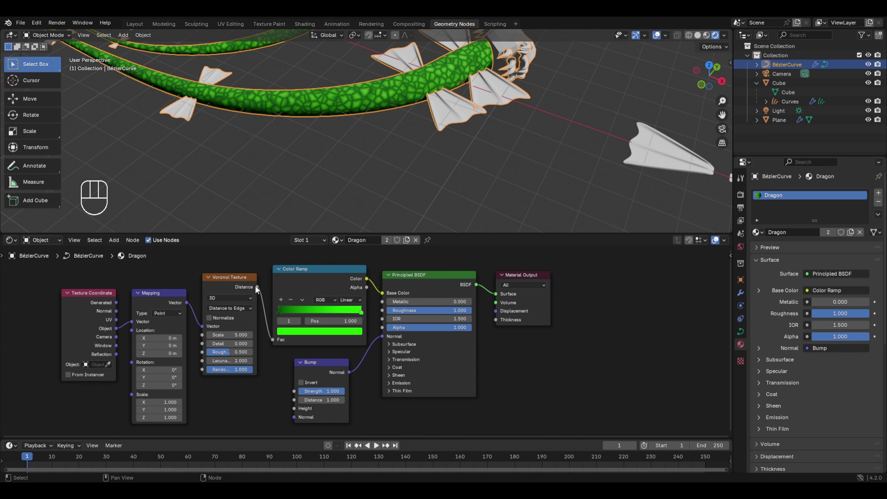
{"action": "left_click_drag", "start_coordinate": [256, 286], "coordinate": [296, 391]}
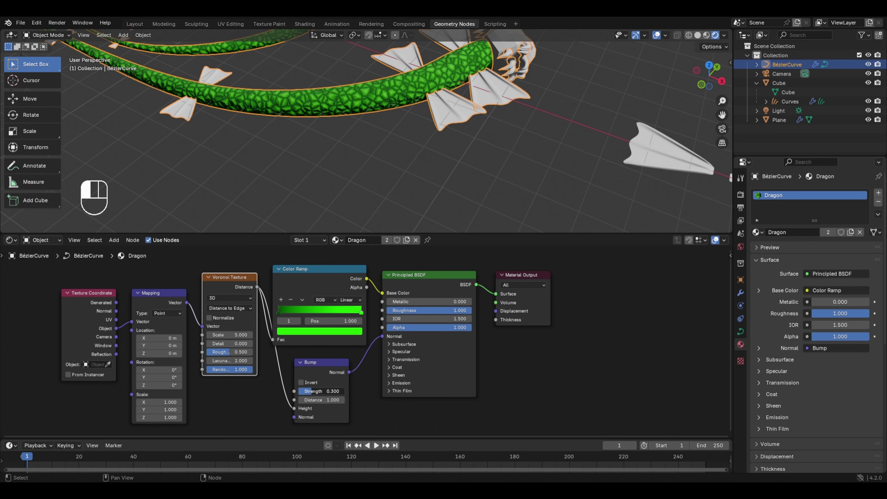
{"action": "scroll", "coordinate": [374, 153], "scroll_direction": "down", "scroll_amount": 1}
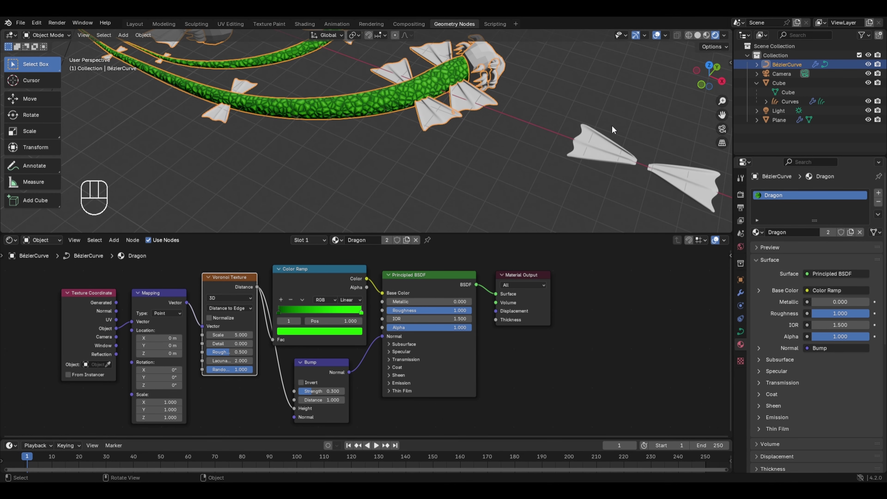
- Create a new material on the fin Plane object and name it WINgs
{"action": "left_click", "coordinate": [598, 141]}
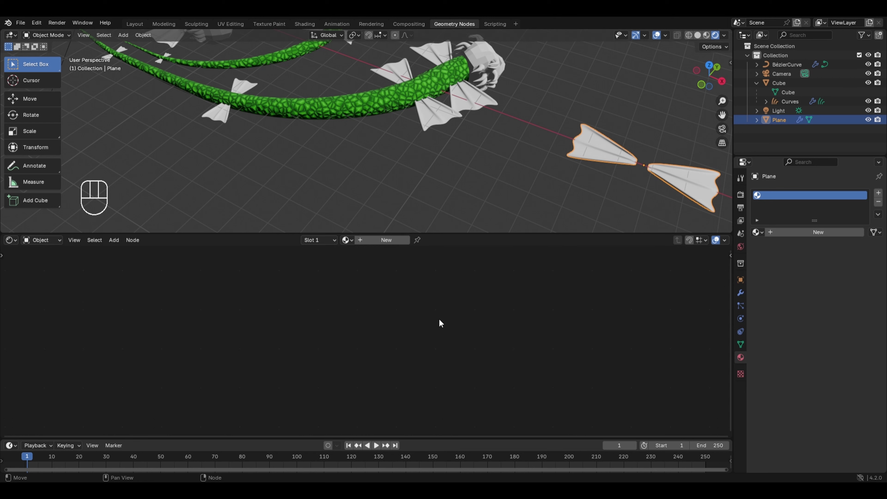
{"action": "left_click", "coordinate": [384, 240]}
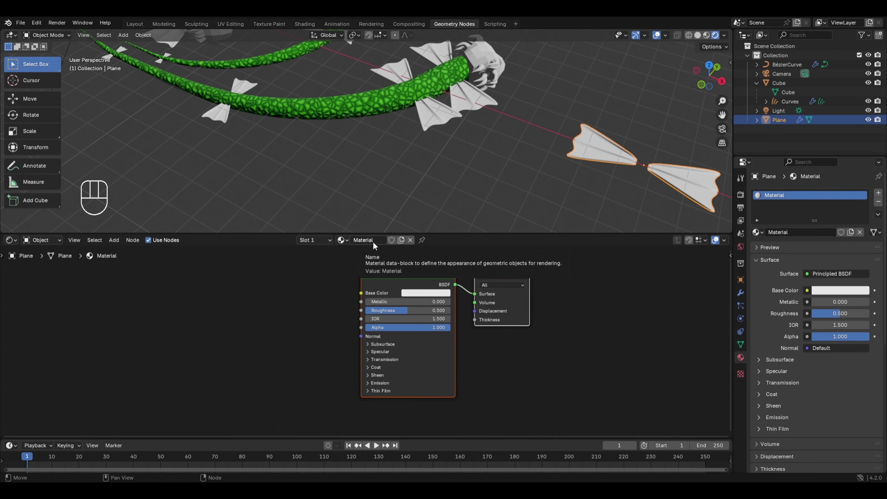
{"action": "left_click", "coordinate": [366, 240]}
{"action": "type", "text": "WINgs"}
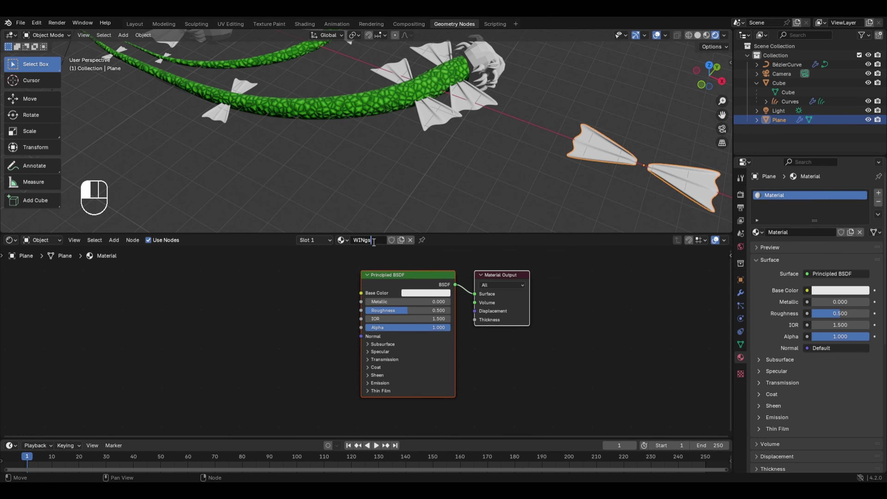
{"action": "key", "text": "Return"}
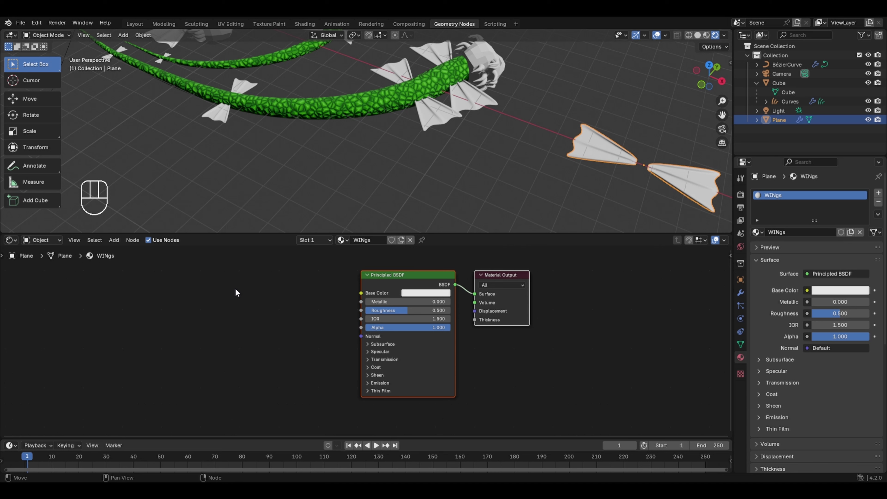
- Add a Voronoi Texture node with Texture Coordinate and Mapping nodes to the WINgs material
{"action": "key", "text": "shift+a"}
{"action": "mouse_move", "coordinate": [204, 350]}
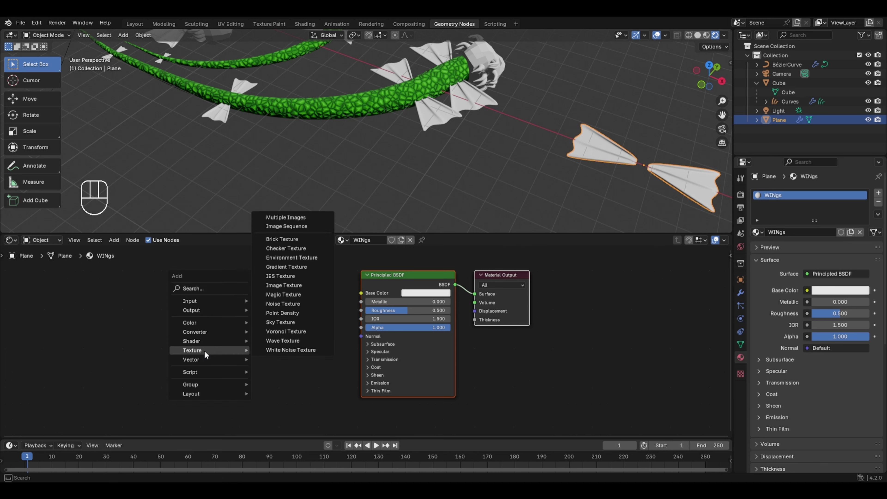
{"action": "left_click", "coordinate": [285, 331]}
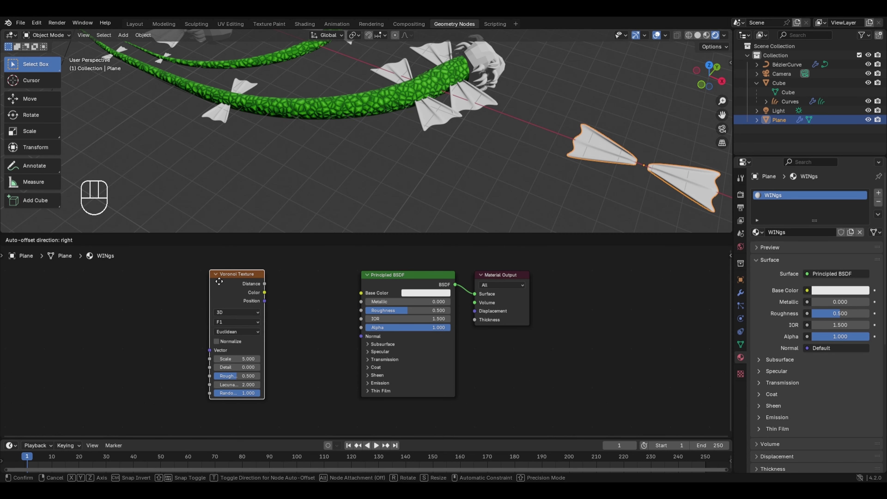
{"action": "left_click", "coordinate": [228, 285]}
{"action": "key", "text": "ctrl+t"}
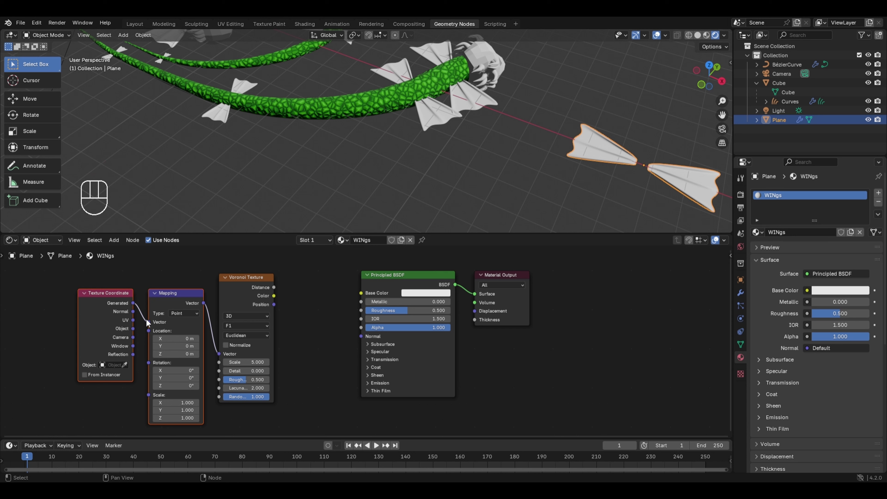
- Feed Object coordinates into the WINgs Mapping node, link the Voronoi Distance to Base Color, and use the Distance to Edge feature
{"action": "left_click_drag", "start_coordinate": [132, 331], "coordinate": [147, 312]}
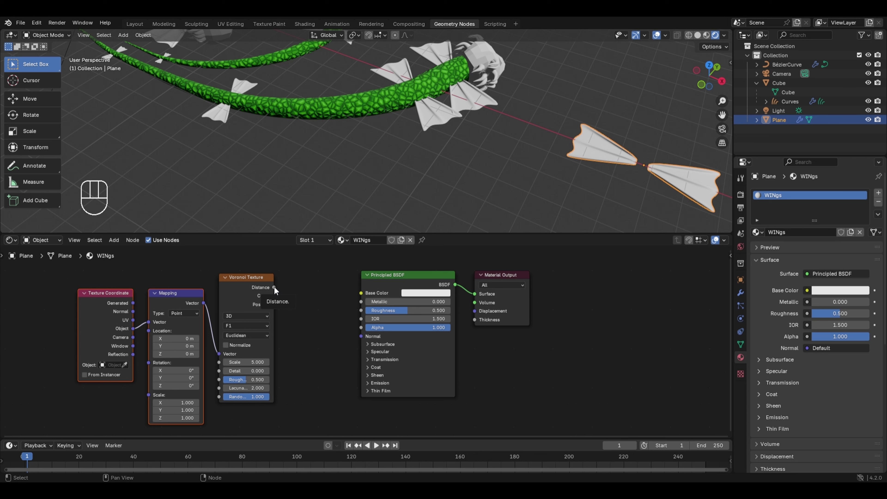
{"action": "left_click_drag", "start_coordinate": [273, 287], "coordinate": [361, 293]}
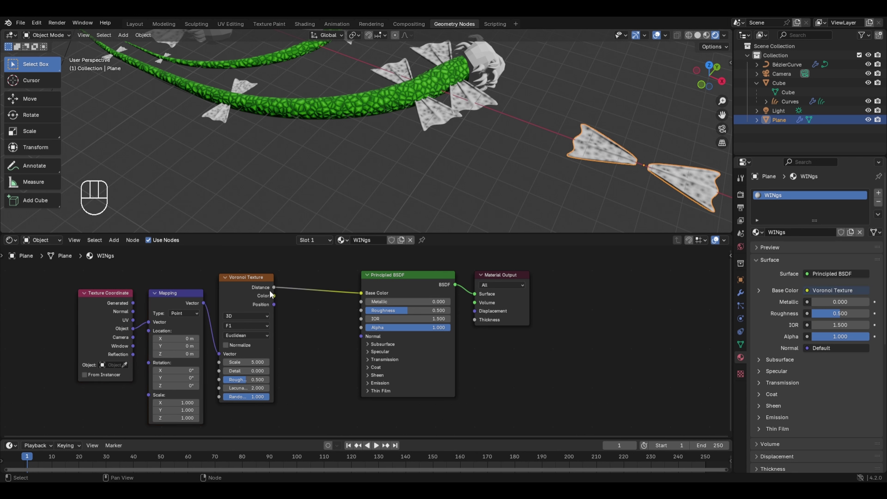
{"action": "left_click", "coordinate": [243, 324]}
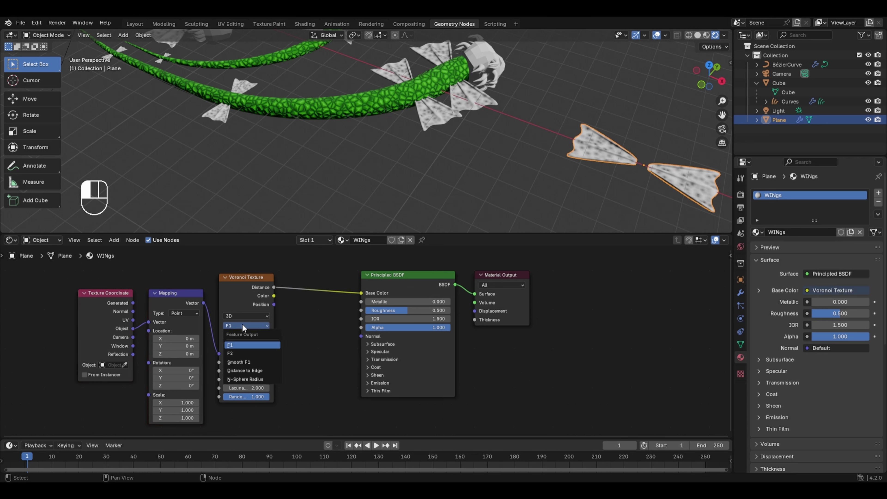
{"action": "left_click", "coordinate": [246, 369]}
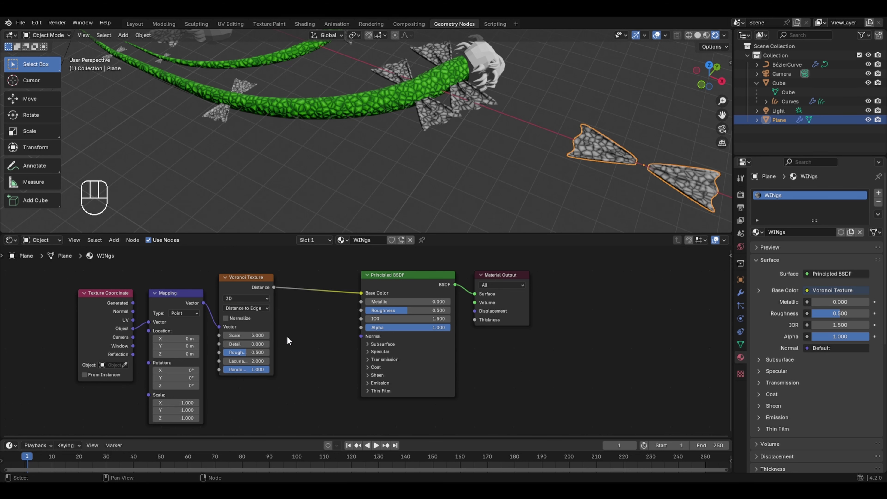
- Insert a Color Ramp between the Voronoi Texture's Distance output and the Principled BSDF's Base Color
{"action": "key", "text": "shift+a"}
{"action": "mouse_move", "coordinate": [281, 318]}
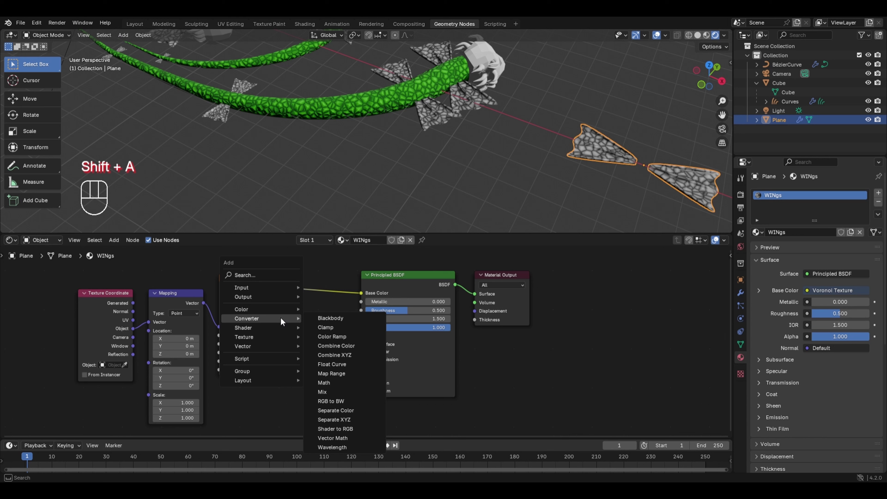
{"action": "left_click", "coordinate": [327, 337]}
{"action": "left_click", "coordinate": [291, 273]}
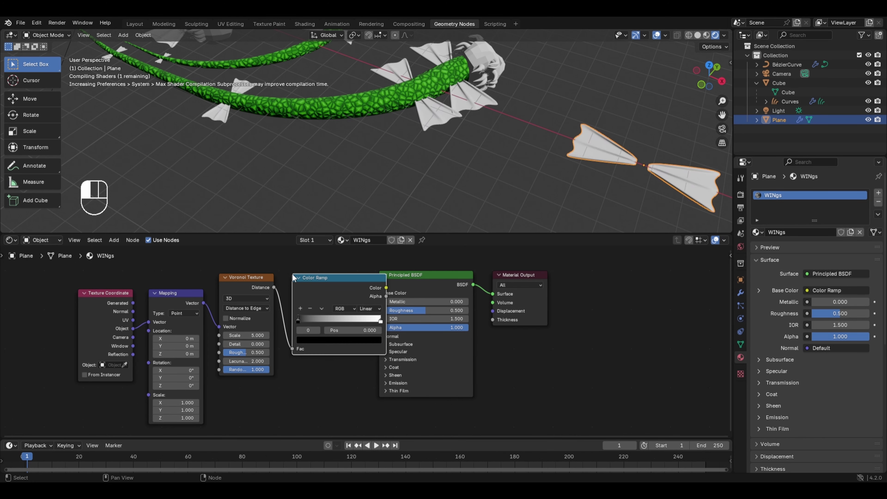
- Color the ramp's last stop saturated red and set the WINgs Principled BSDF's roughness to 1.000
{"action": "left_click", "coordinate": [381, 323]}
{"action": "left_click", "coordinate": [361, 339]}
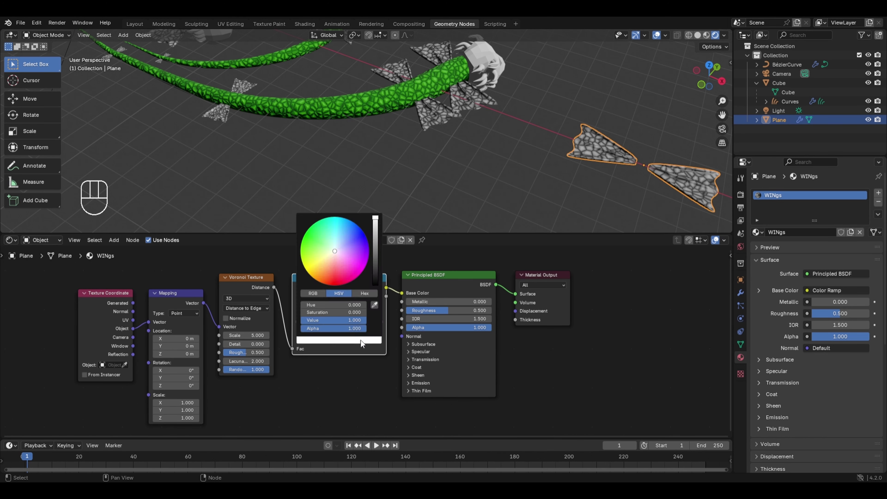
{"action": "left_click_drag", "start_coordinate": [335, 267], "coordinate": [336, 285]}
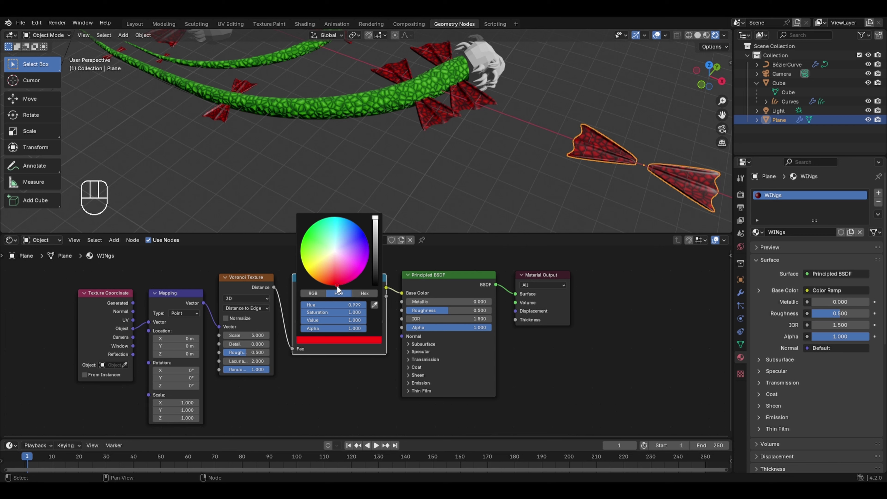
{"action": "mouse_move", "coordinate": [332, 276]}
{"action": "left_mouse_down"}
{"action": "mouse_move", "coordinate": [309, 272]}
{"action": "mouse_move", "coordinate": [310, 225]}
{"action": "mouse_move", "coordinate": [354, 223]}
{"action": "mouse_move", "coordinate": [311, 226]}
{"action": "mouse_move", "coordinate": [301, 256]}
{"action": "mouse_move", "coordinate": [365, 233]}
{"action": "mouse_move", "coordinate": [337, 285]}
{"action": "left_mouse_up"}
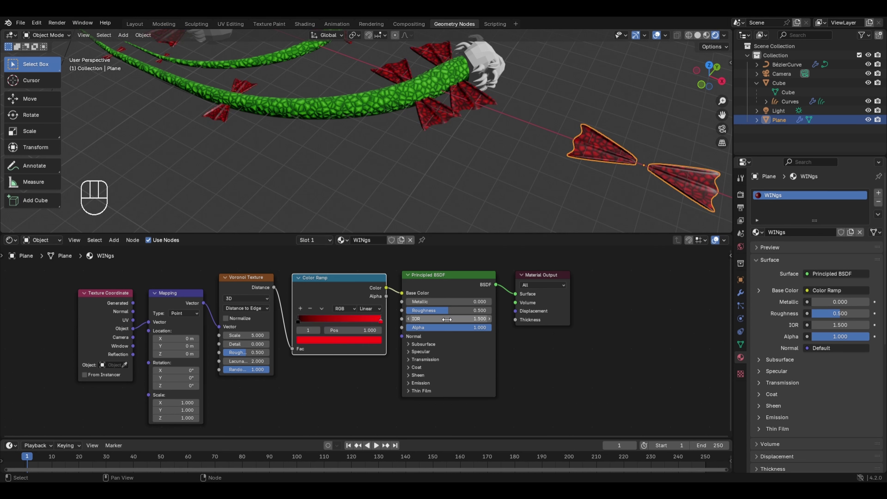
{"action": "left_click_drag", "start_coordinate": [433, 309], "coordinate": [483, 310]}
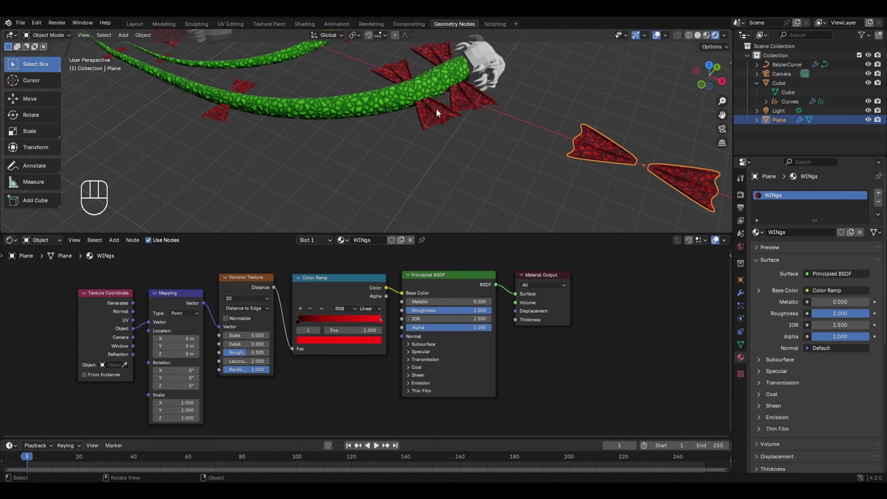
- Select the dragon head Cube and assign it the existing Dragon material
{"action": "scroll", "coordinate": [436, 110], "scroll_direction": "down", "scroll_amount": 5}
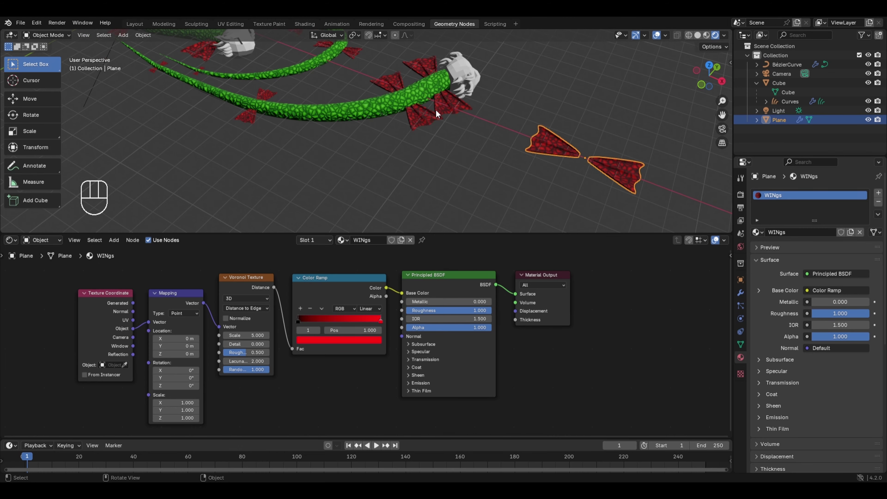
{"action": "left_click", "coordinate": [281, 59]}
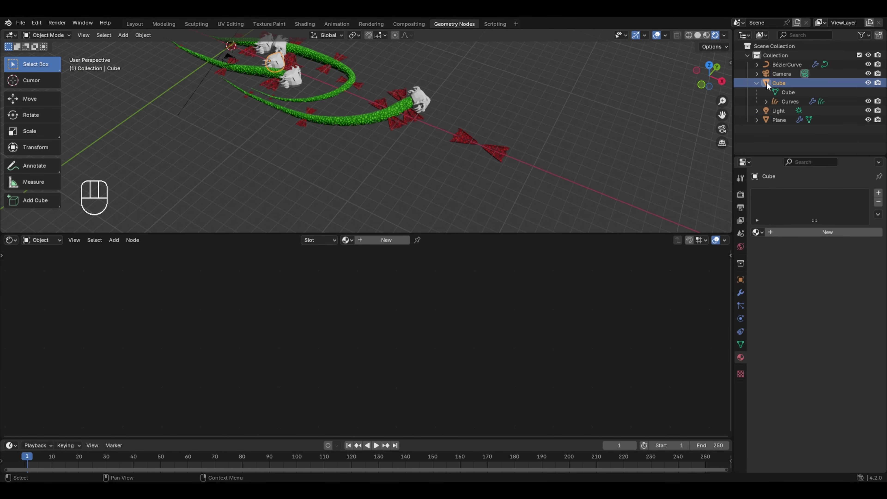
{"action": "scroll", "coordinate": [371, 110], "scroll_direction": "up", "scroll_amount": 4}
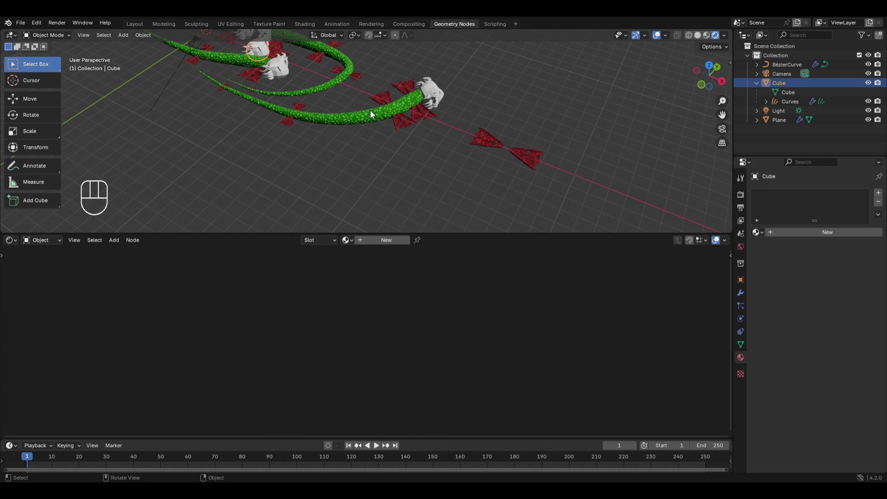
{"action": "scroll", "coordinate": [366, 110], "scroll_direction": "up", "scroll_amount": 1}
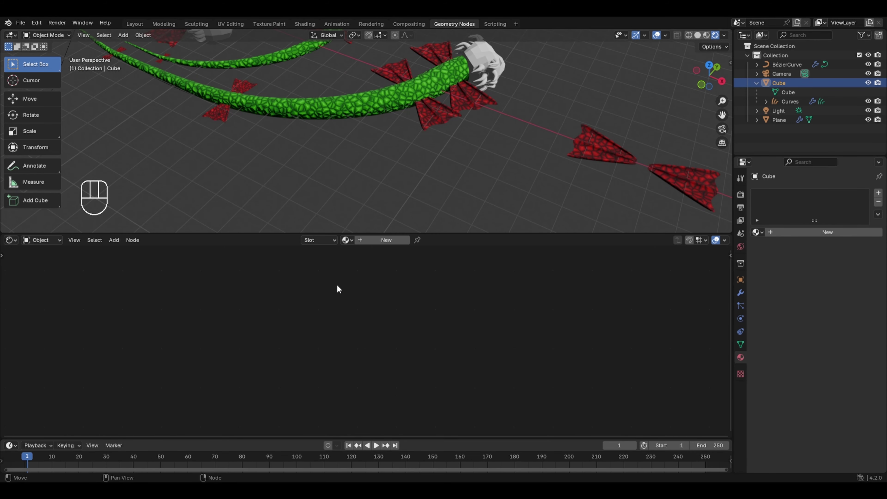
{"action": "left_click", "coordinate": [347, 240]}
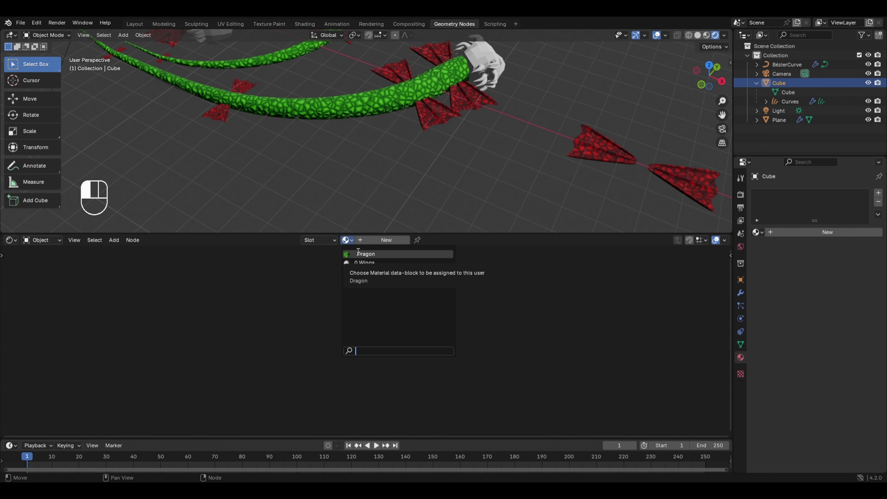
{"action": "left_click", "coordinate": [370, 253]}
{"action": "middle_click_drag", "start_coordinate": [507, 161], "coordinate": [368, 162]}
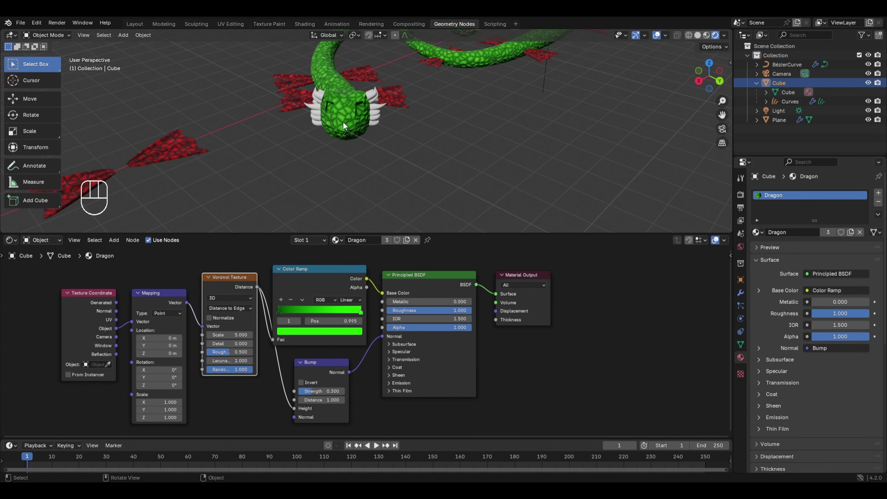
{"action": "left_click", "coordinate": [407, 240]}
{"action": "left_click", "coordinate": [315, 333]}
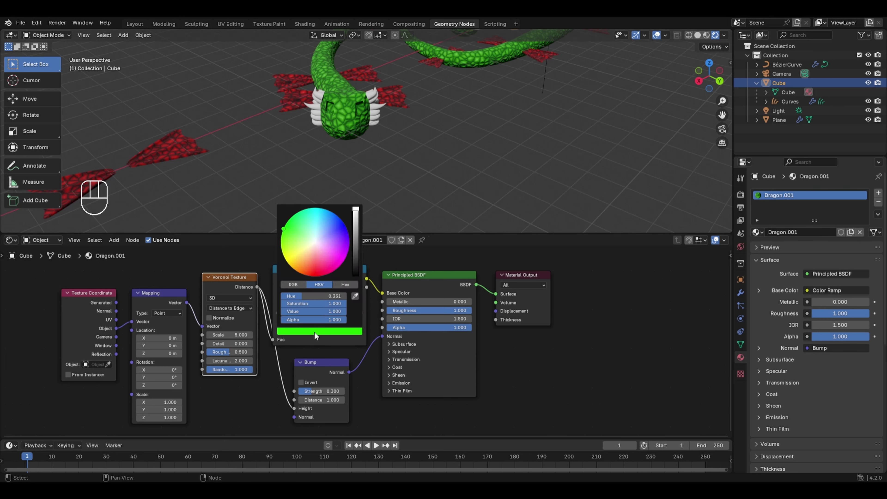
{"action": "mouse_move", "coordinate": [319, 265]}
{"action": "left_mouse_down"}
{"action": "mouse_move", "coordinate": [319, 276]}
{"action": "mouse_move", "coordinate": [349, 241]}
{"action": "mouse_move", "coordinate": [344, 224]}
{"action": "mouse_move", "coordinate": [328, 210]}
{"action": "mouse_move", "coordinate": [300, 211]}
{"action": "left_mouse_up"}
{"action": "key", "text": "Escape"}
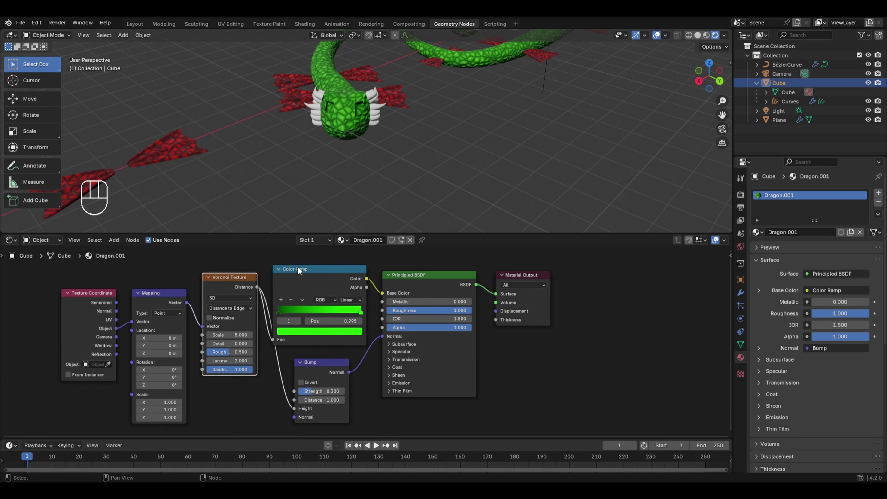
{"action": "key", "text": "ctrl+z"}
{"action": "key", "text": "ctrl+z"}
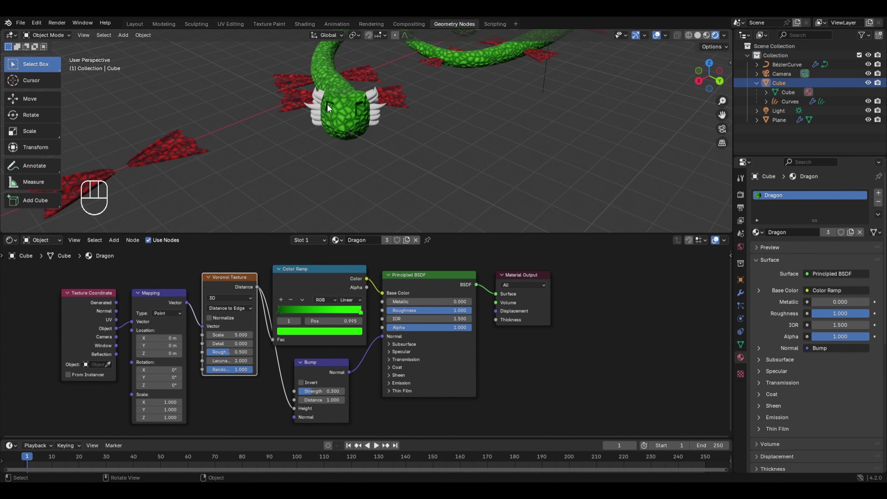
- Select the two eye faces of the head mesh in Edit Mode and assign them a new material in a second slot
{"action": "middle_click_drag", "start_coordinate": [489, 68], "coordinate": [355, 208], "text": "shift"}
{"action": "key", "text": "Tab"}
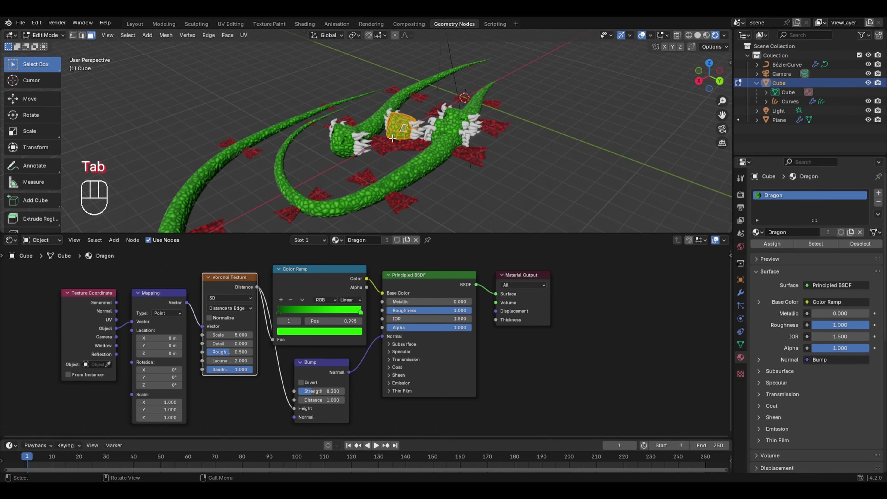
{"action": "middle_click_drag", "start_coordinate": [406, 136], "coordinate": [312, 129]}
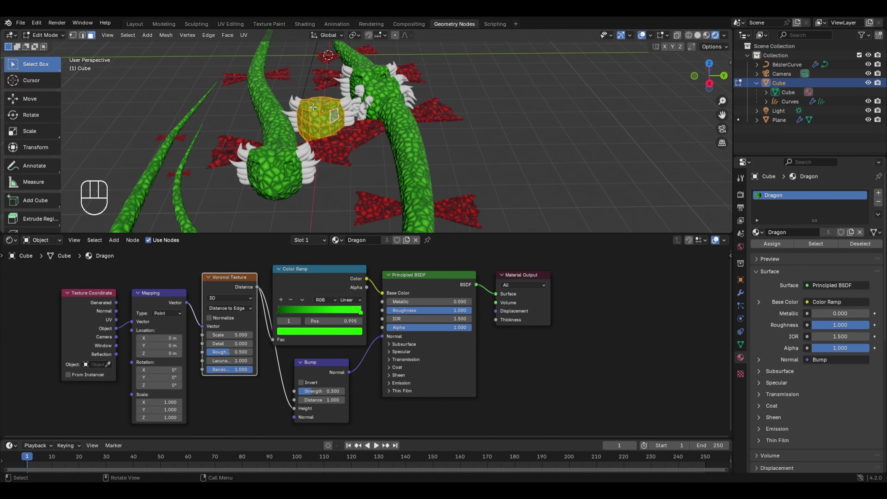
{"action": "scroll", "coordinate": [315, 107], "scroll_direction": "up", "scroll_amount": 3}
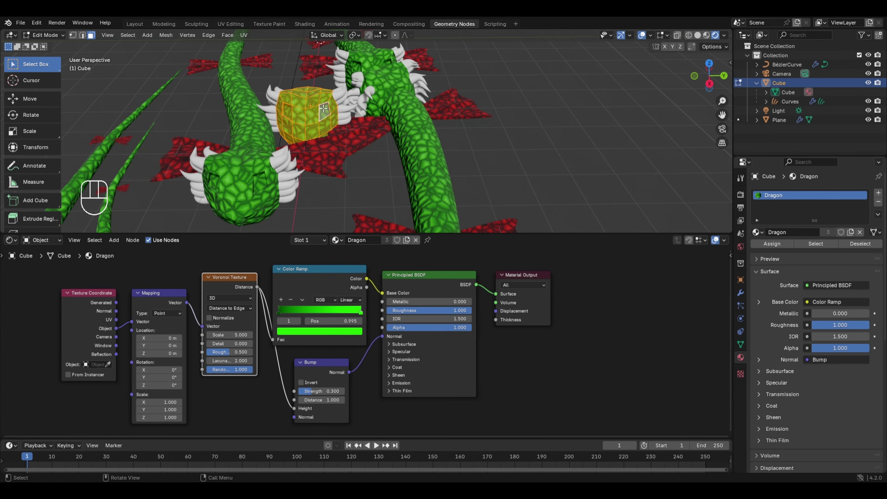
{"action": "left_click", "coordinate": [325, 111]}
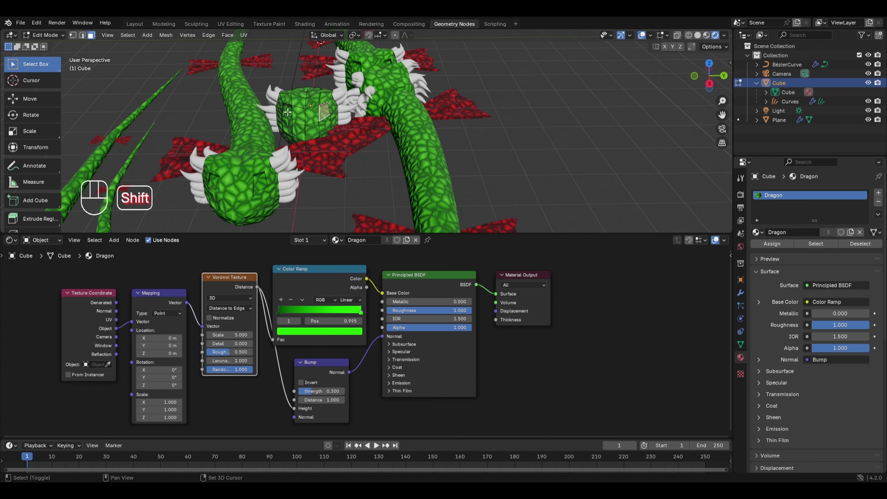
{"action": "left_click", "coordinate": [287, 112], "text": "shift"}
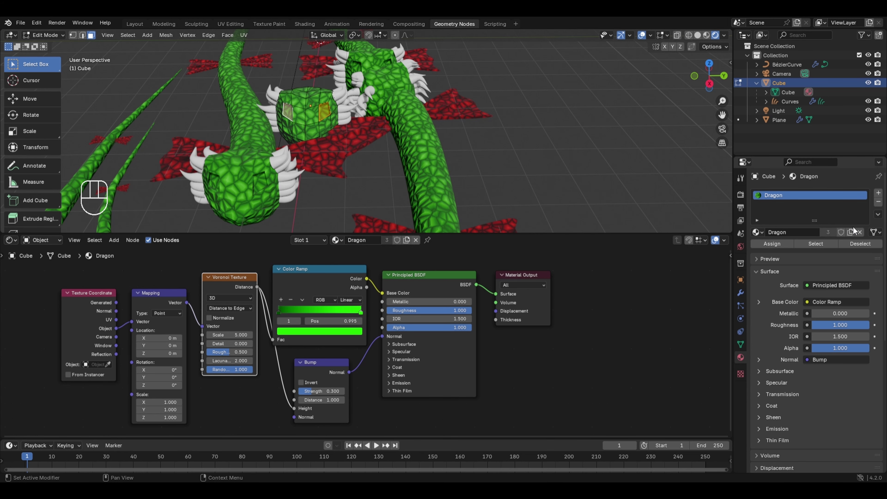
{"action": "left_click", "coordinate": [877, 192]}
{"action": "left_click", "coordinate": [830, 250]}
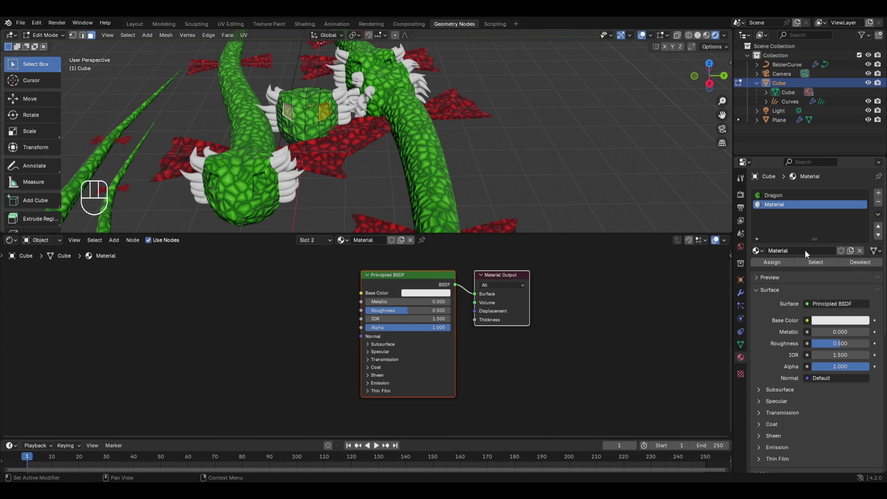
{"action": "left_click", "coordinate": [772, 262]}
- Make the eye material glow with emission strength 10 and a yellow emission color, and return to Object Mode
{"action": "left_click", "coordinate": [400, 383]}
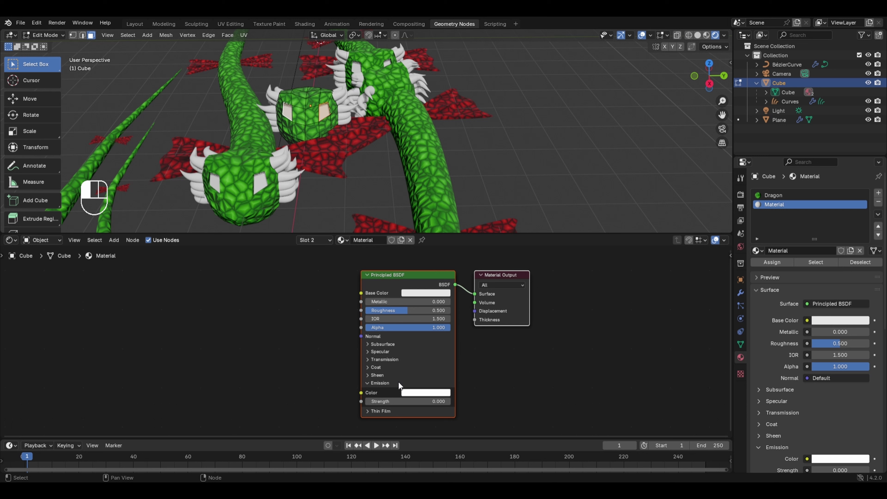
{"action": "left_click", "coordinate": [399, 402]}
{"action": "type", "text": "10"}
{"action": "key", "text": "Return"}
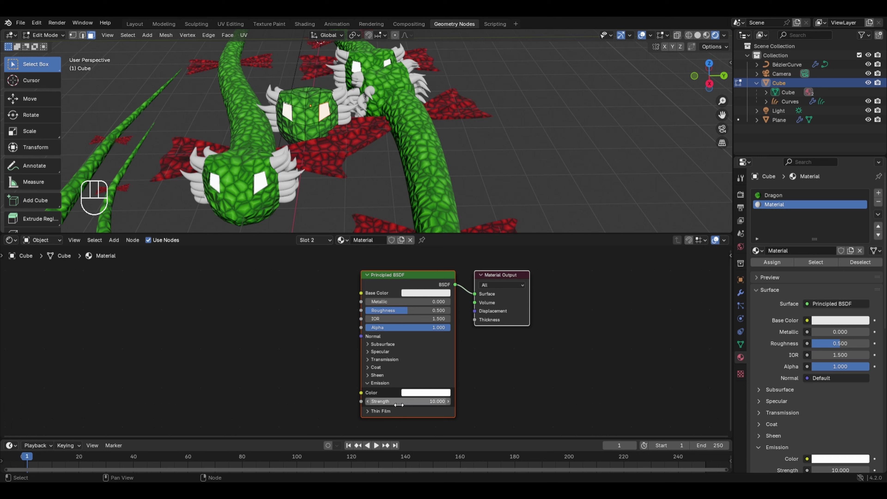
{"action": "left_click", "coordinate": [432, 393]}
{"action": "left_click", "coordinate": [429, 312]}
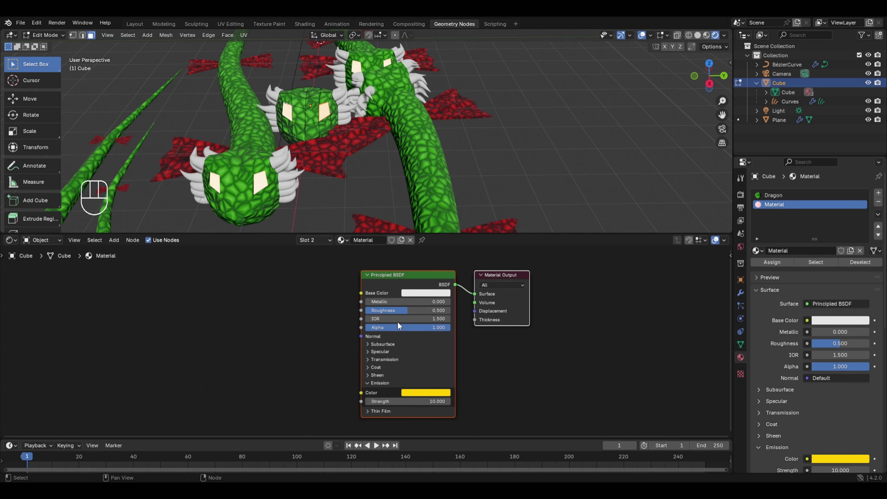
{"action": "key", "text": "Tab"}
{"action": "scroll", "coordinate": [251, 162], "scroll_direction": "down", "scroll_amount": 4}
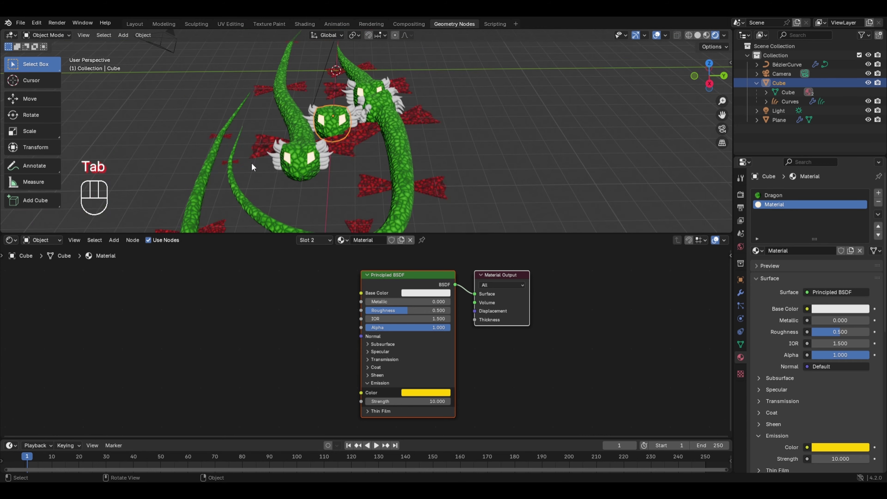
{"action": "middle_click_drag", "start_coordinate": [399, 188], "coordinate": [377, 156]}
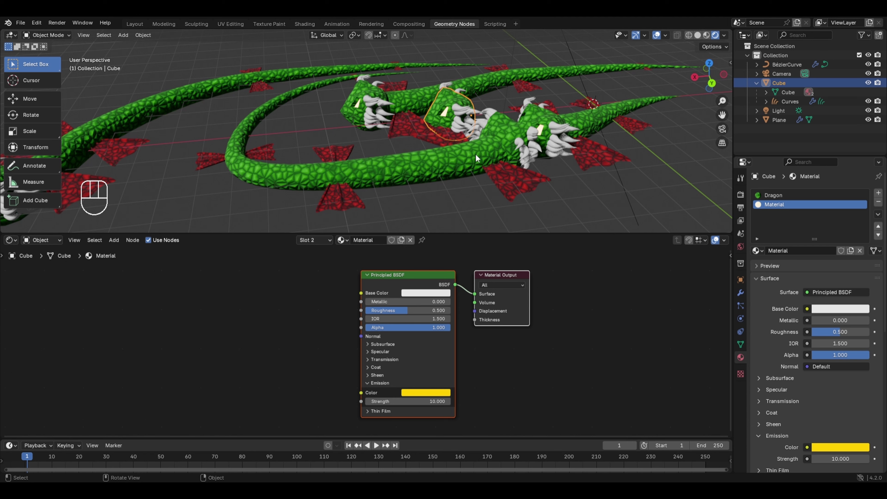
{"action": "middle_click_drag", "start_coordinate": [279, 139], "coordinate": [303, 137]}
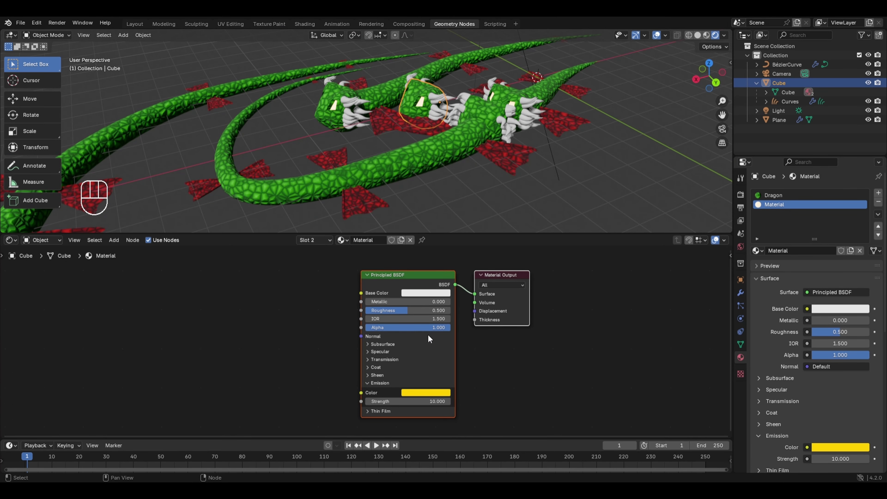
{"action": "left_click", "coordinate": [431, 392]}
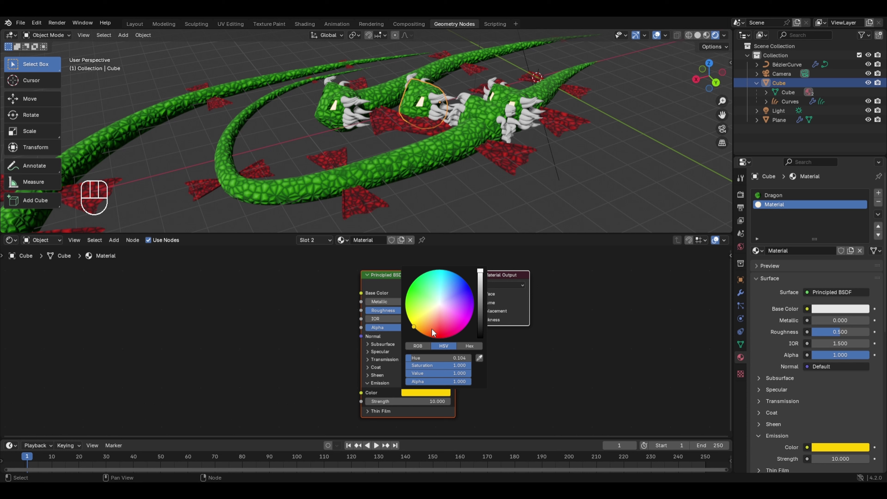
{"action": "mouse_move", "coordinate": [431, 328]}
{"action": "left_mouse_down"}
{"action": "mouse_move", "coordinate": [450, 337]}
{"action": "mouse_move", "coordinate": [469, 287]}
{"action": "left_mouse_up"}
{"action": "right_click", "coordinate": [469, 286]}
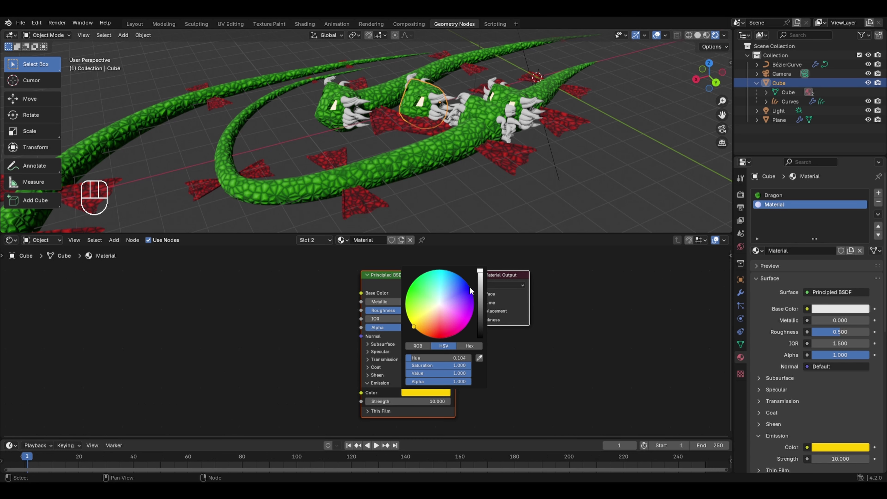
- Switch the scene's render engine to Cycles
{"action": "left_click", "coordinate": [738, 196]}
{"action": "left_click", "coordinate": [831, 193]}
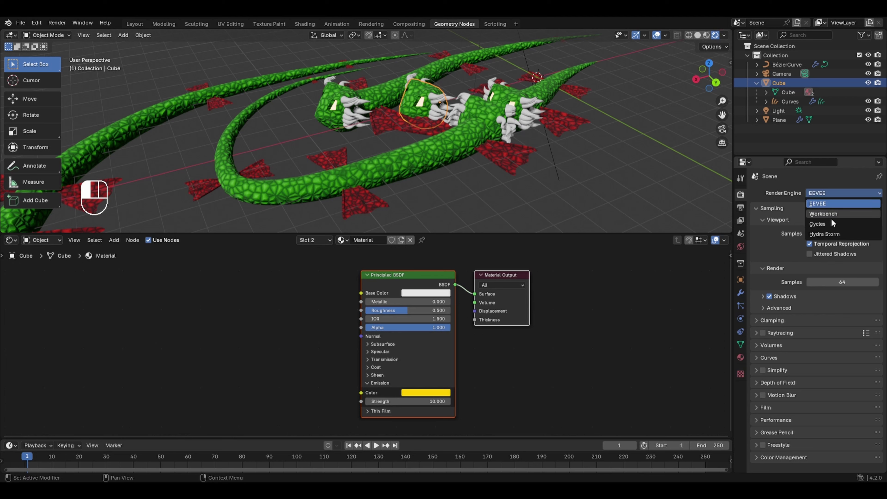
{"action": "left_click", "coordinate": [830, 221]}
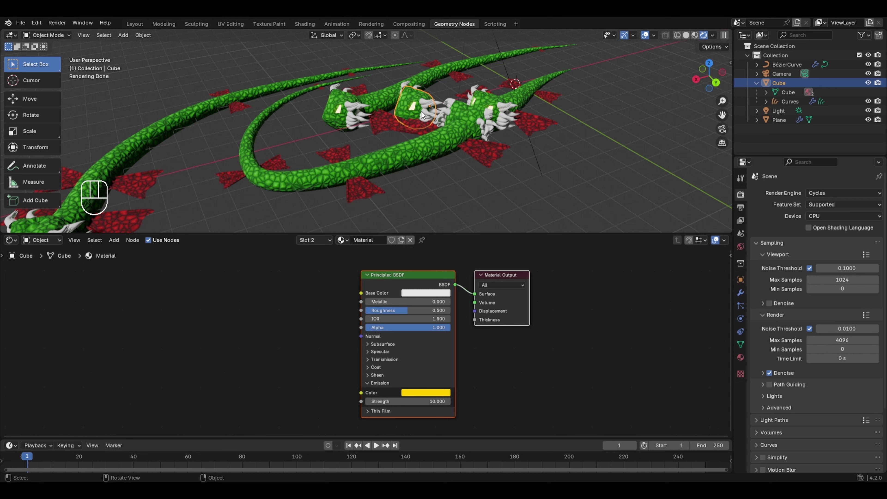
- Create a new material for the head's hair Curves and apply Material.001 with a Set Material node after Curve to Mesh
{"action": "left_click", "coordinate": [431, 115]}
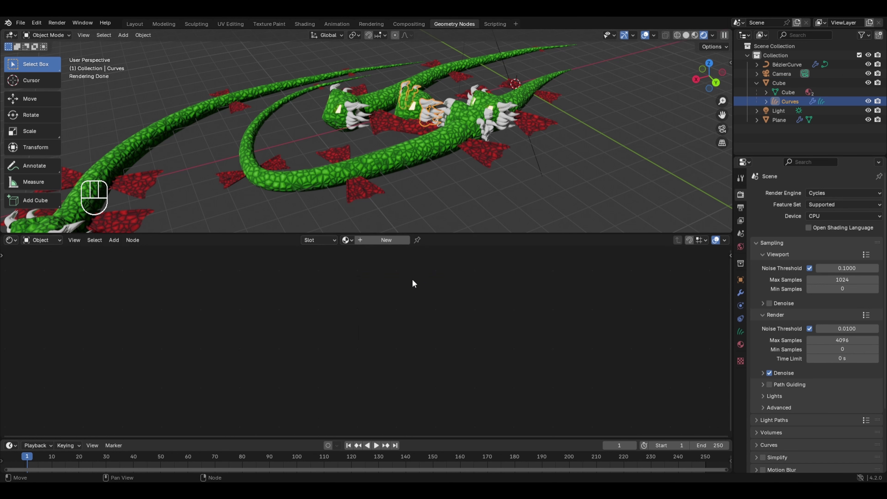
{"action": "left_click", "coordinate": [383, 240]}
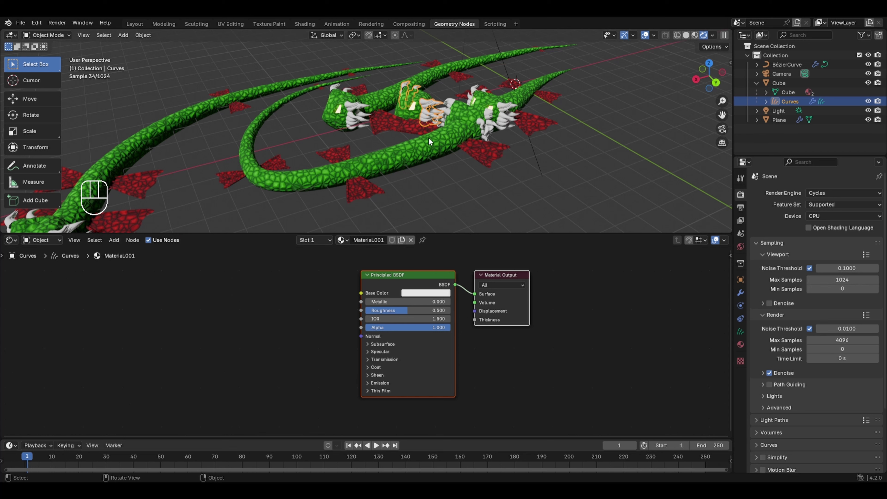
{"action": "left_click", "coordinate": [11, 240]}
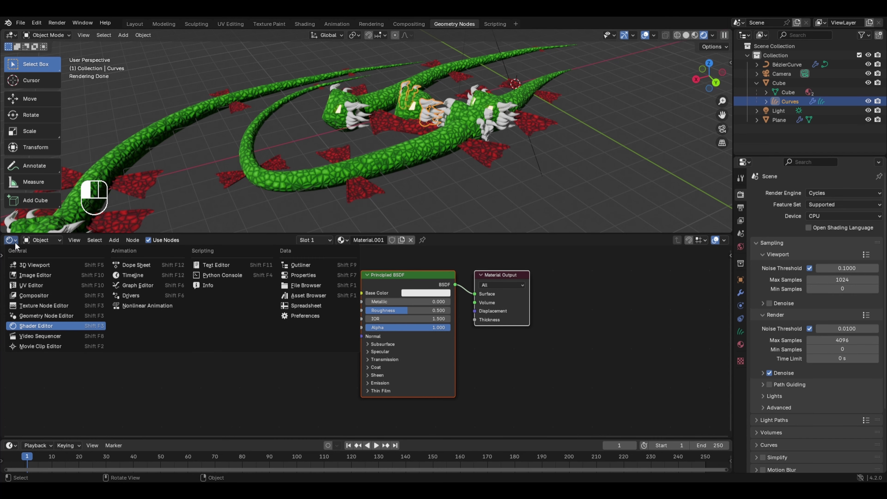
{"action": "left_click", "coordinate": [41, 315]}
{"action": "middle_click_drag", "start_coordinate": [398, 357], "coordinate": [288, 315]}
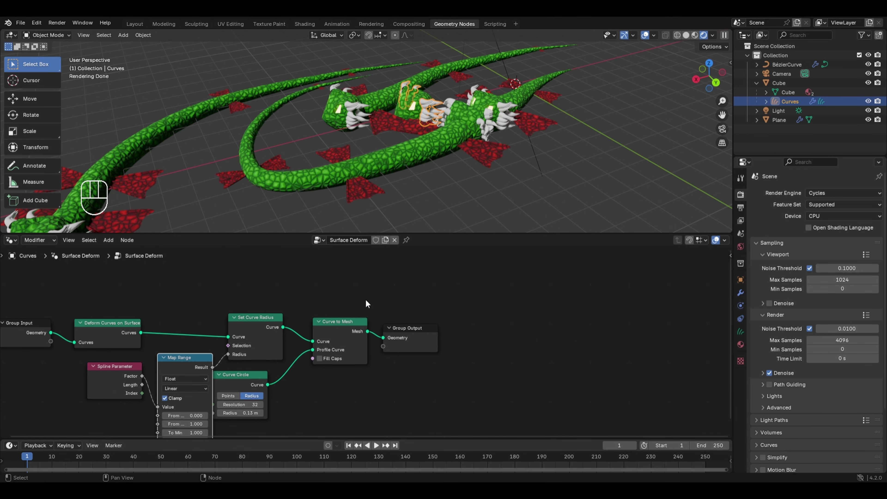
{"action": "key", "text": "shift+a"}
{"action": "mouse_move", "coordinate": [342, 408]}
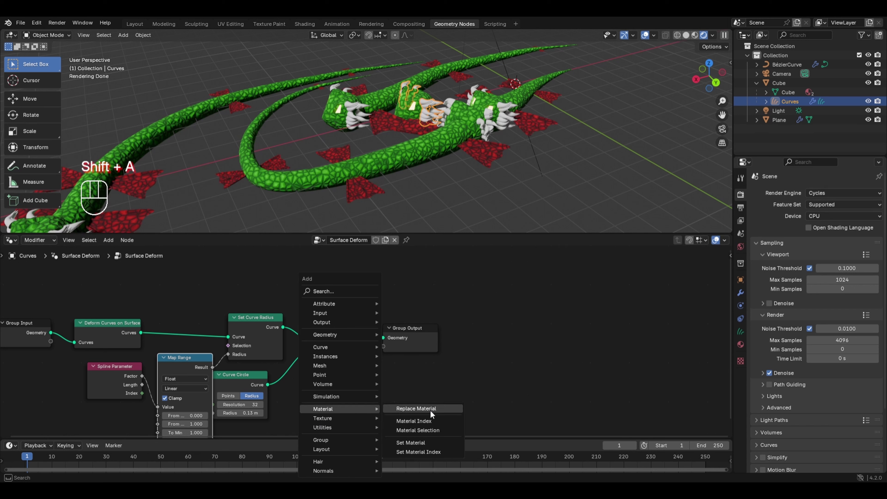
{"action": "left_click", "coordinate": [429, 443]}
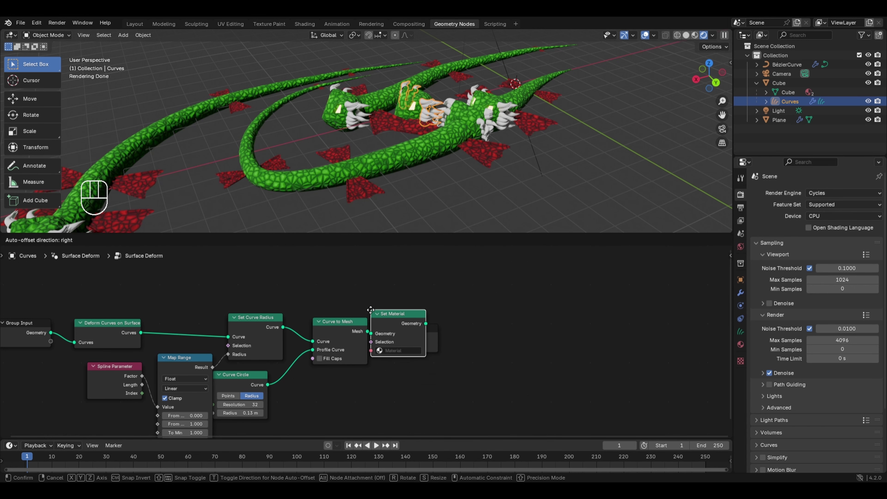
{"action": "left_click", "coordinate": [374, 315]}
{"action": "left_click", "coordinate": [401, 350]}
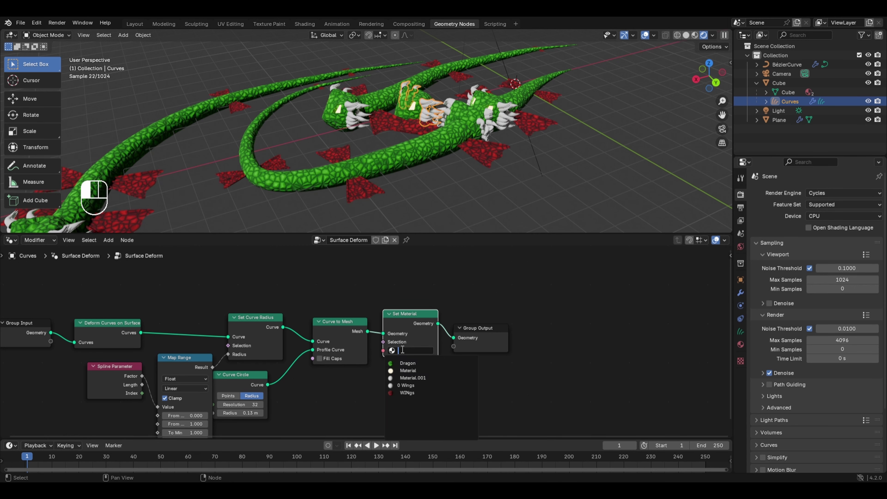
{"action": "left_click", "coordinate": [412, 377]}
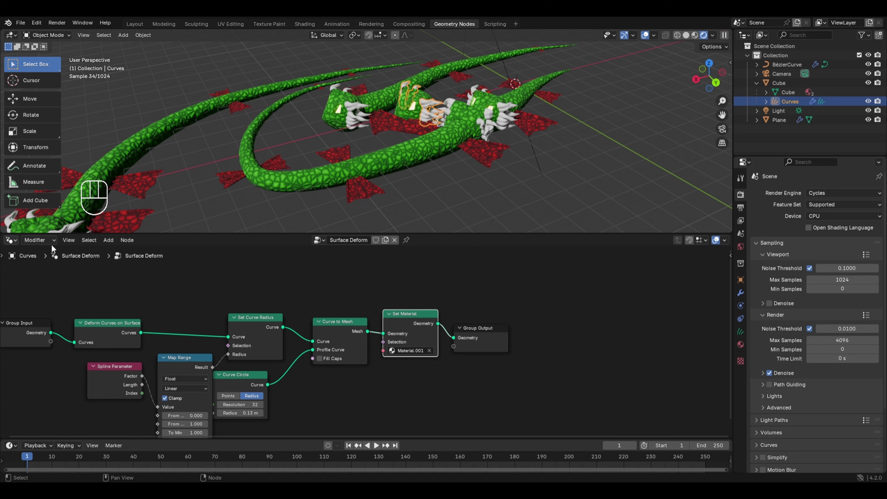
- Add a Noise Texture with Object coordinates and Mapping to Material.001, and feed its Fac into the Base Color
{"action": "left_click", "coordinate": [11, 240]}
{"action": "left_click", "coordinate": [44, 326]}
{"action": "middle_click_drag", "start_coordinate": [294, 283], "coordinate": [381, 353]}
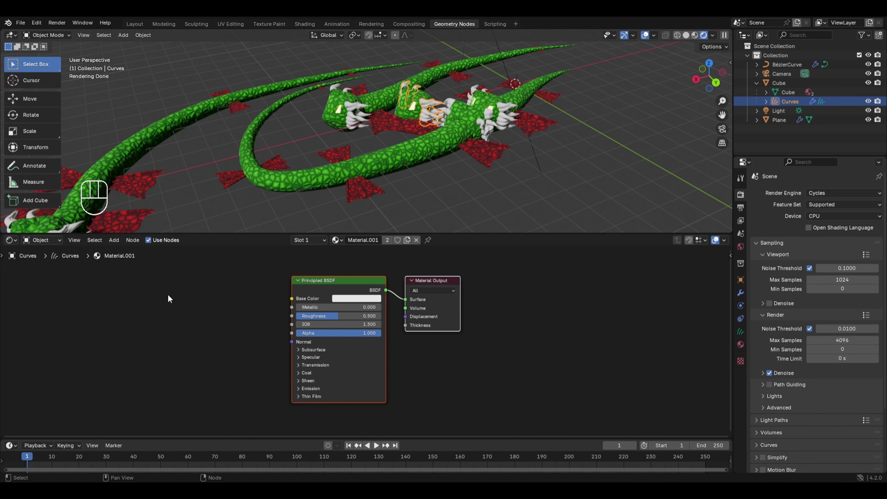
{"action": "key", "text": "shift+a"}
{"action": "mouse_move", "coordinate": [129, 356]}
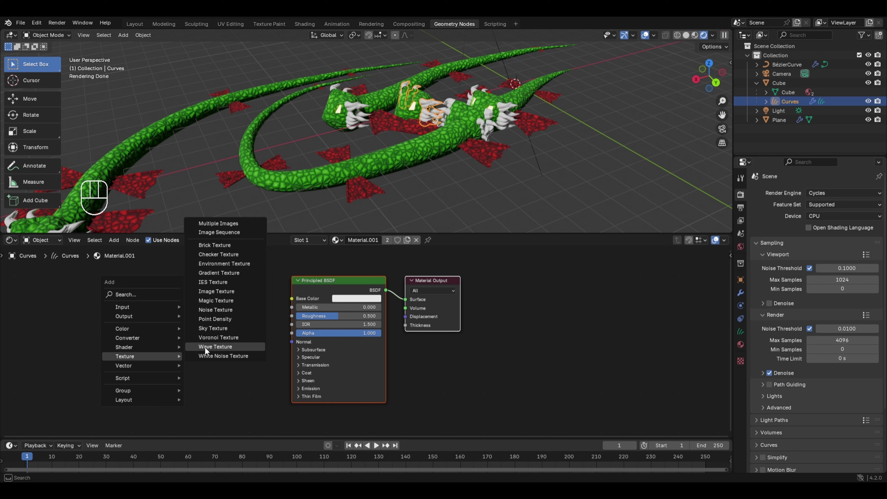
{"action": "left_click", "coordinate": [209, 309]}
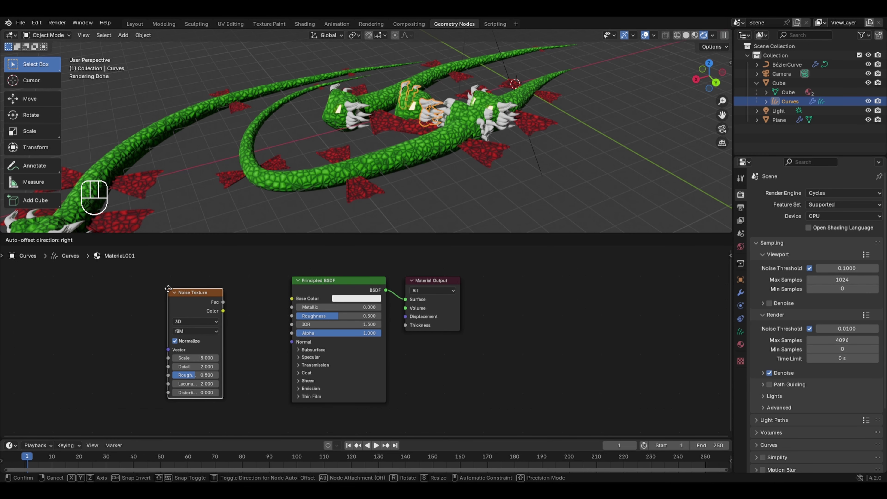
{"action": "left_click", "coordinate": [168, 288]}
{"action": "key", "text": "ctrl+t"}
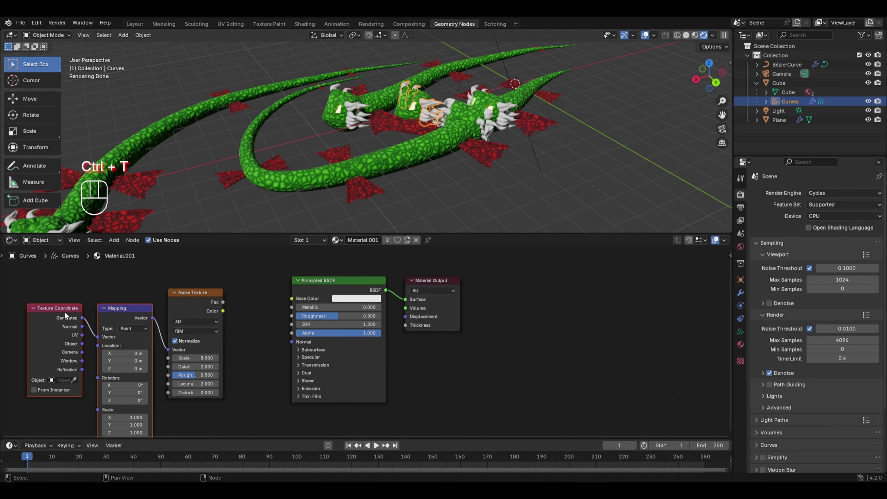
{"action": "left_click_drag", "start_coordinate": [82, 343], "coordinate": [97, 337]}
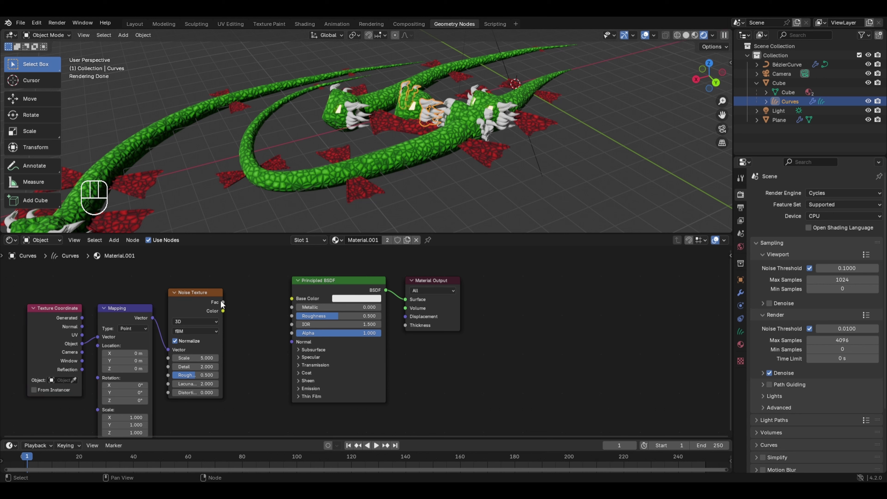
{"action": "left_click_drag", "start_coordinate": [222, 302], "coordinate": [291, 299]}
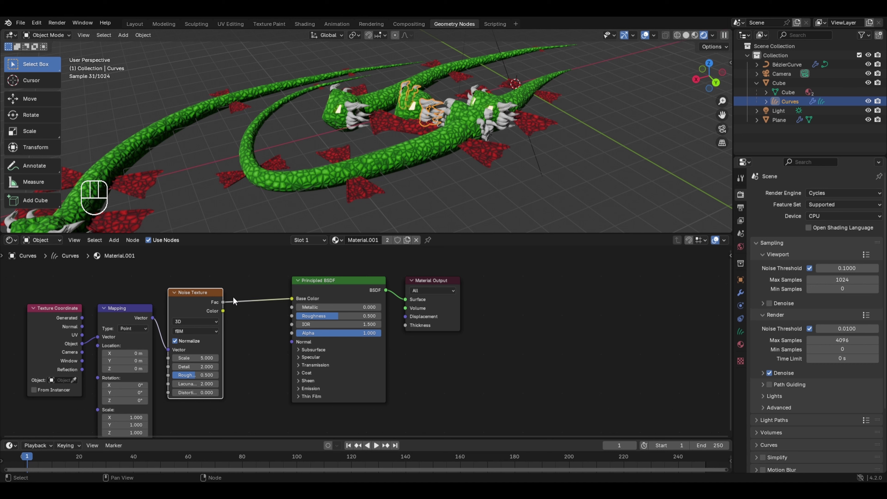
- Insert a Color Ramp between the Noise Texture and Base Color, and move its black stop to 0.445
{"action": "key", "text": "shift+a"}
{"action": "mouse_move", "coordinate": [210, 267]}
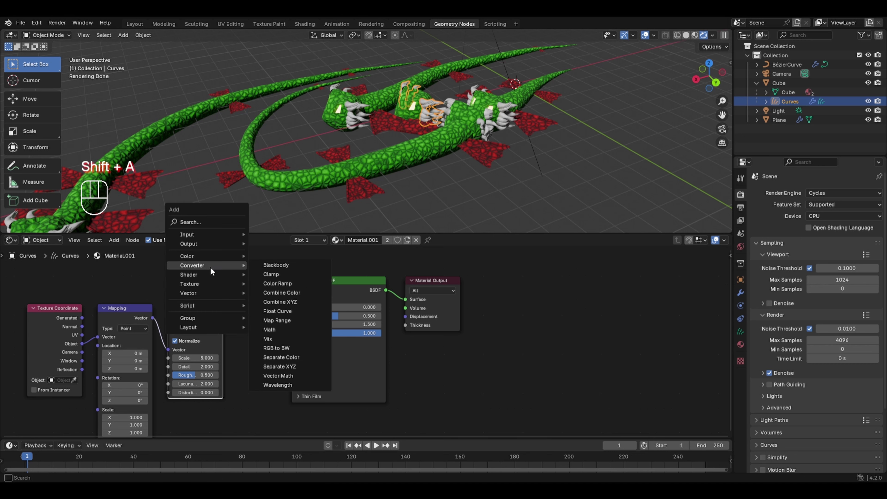
{"action": "left_click", "coordinate": [252, 284]}
{"action": "left_click", "coordinate": [236, 281]}
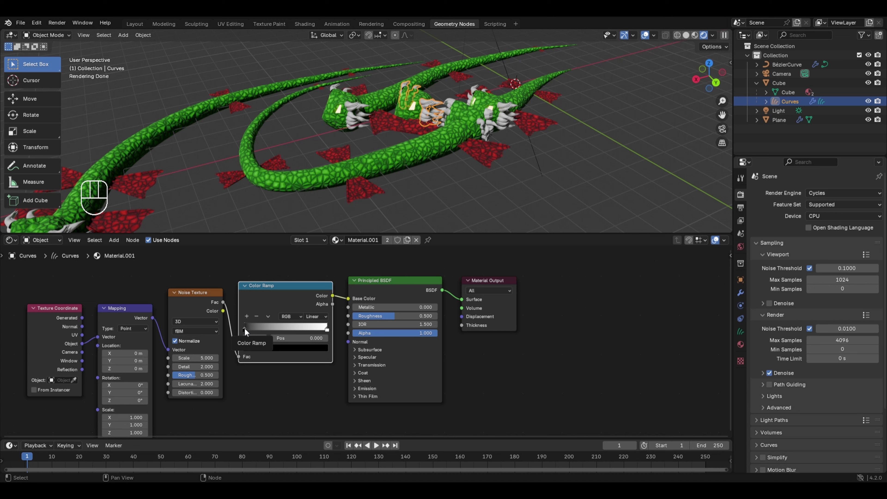
{"action": "left_click_drag", "start_coordinate": [244, 328], "coordinate": [282, 330]}
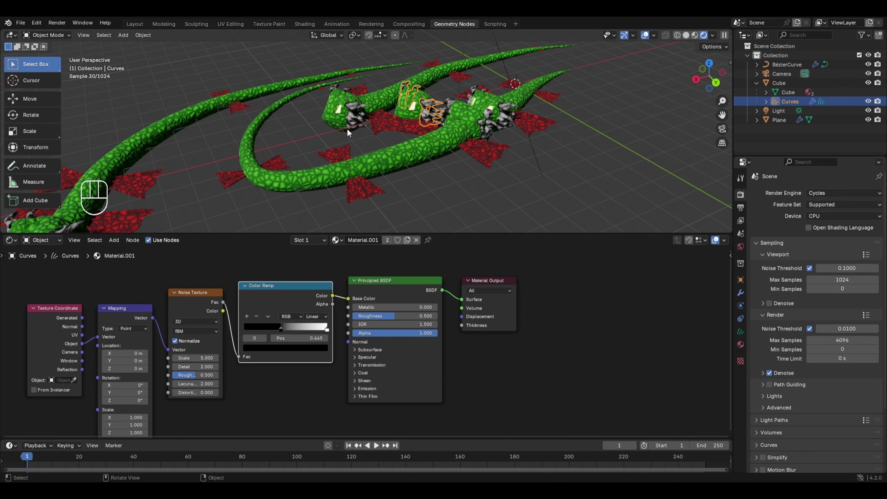
- Switch the render engine to EEVEE and take a closer look at the dragon heads
{"action": "left_click", "coordinate": [822, 193]}
{"action": "left_click", "coordinate": [819, 204]}
{"action": "middle_click_drag", "start_coordinate": [354, 164], "coordinate": [411, 163]}
{"action": "scroll", "coordinate": [300, 145], "scroll_direction": "up", "scroll_amount": 3}
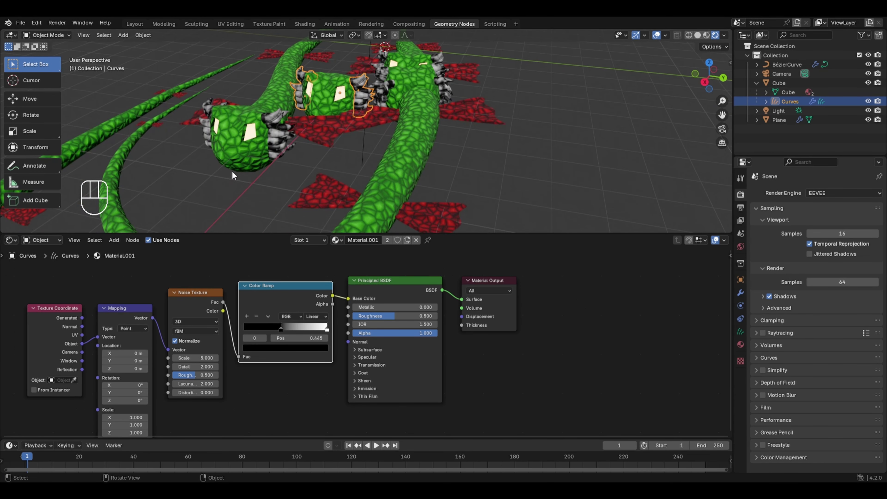
{"action": "mouse_move", "coordinate": [233, 175]}
{"action": "middle_mouse_down"}
{"action": "mouse_move", "coordinate": [257, 156]}
{"action": "mouse_move", "coordinate": [239, 172]}
{"action": "middle_mouse_up"}
{"action": "left_click", "coordinate": [281, 345]}
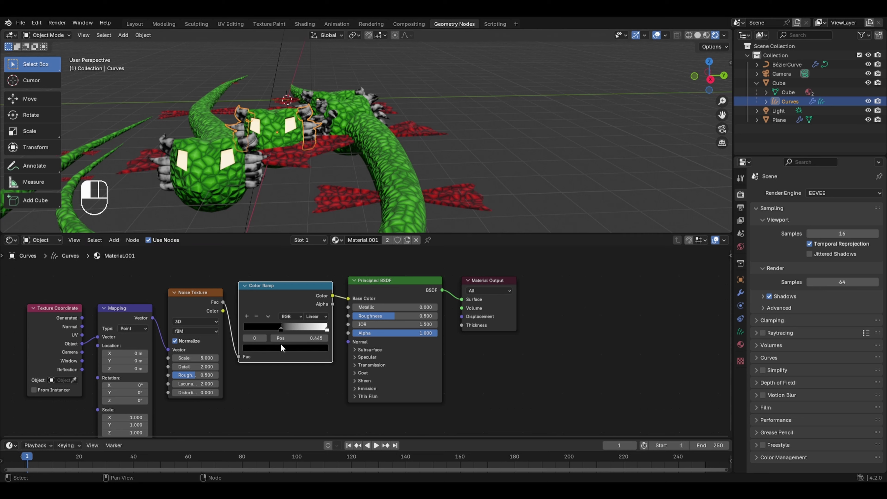
{"action": "left_click", "coordinate": [320, 260]}
{"action": "left_click", "coordinate": [280, 278]}
{"action": "mouse_move", "coordinate": [281, 279]}
{"action": "left_mouse_down"}
{"action": "mouse_move", "coordinate": [254, 278]}
{"action": "mouse_move", "coordinate": [281, 238]}
{"action": "mouse_move", "coordinate": [313, 247]}
{"action": "mouse_move", "coordinate": [320, 294]}
{"action": "left_mouse_up"}
{"action": "right_click", "coordinate": [313, 247]}
- Inspect the shaded dragons' heads, bodies and fins from several angles and distances
{"action": "scroll", "coordinate": [378, 169], "scroll_direction": "down", "scroll_amount": 3}
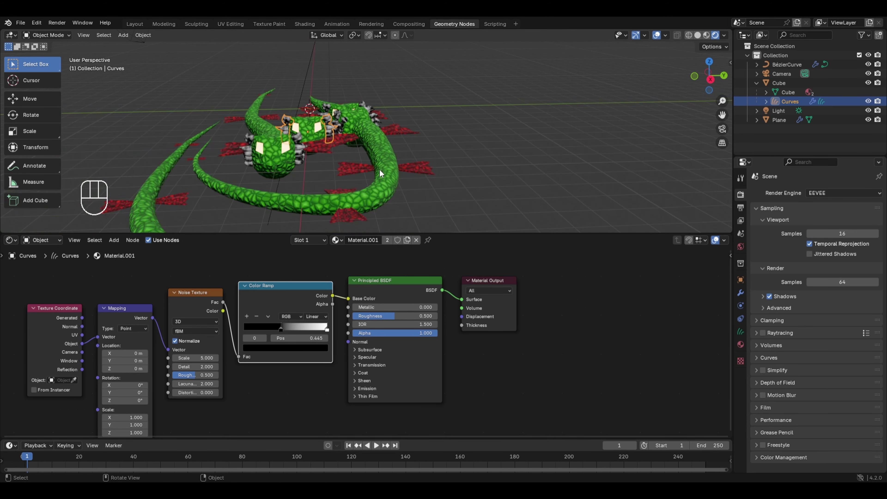
{"action": "scroll", "coordinate": [379, 170], "scroll_direction": "down", "scroll_amount": 2}
{"action": "middle_click_drag", "start_coordinate": [379, 170], "coordinate": [364, 201]}
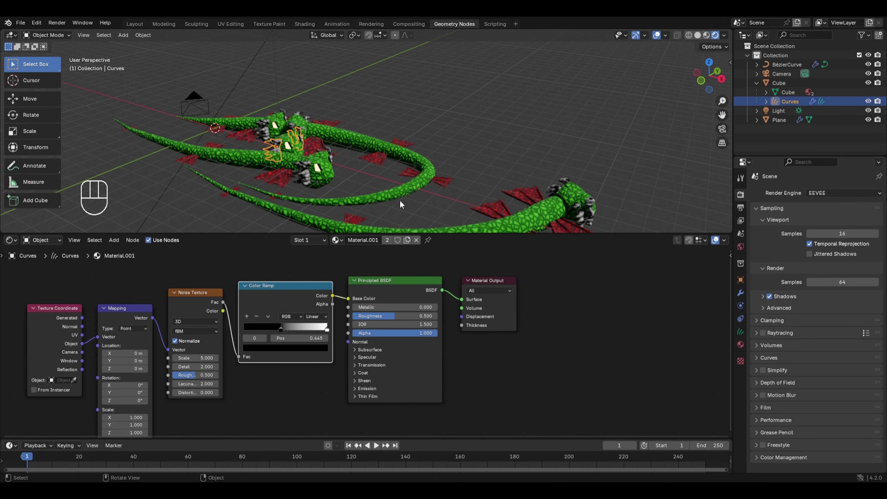
{"action": "middle_click_drag", "start_coordinate": [464, 182], "coordinate": [320, 199]}
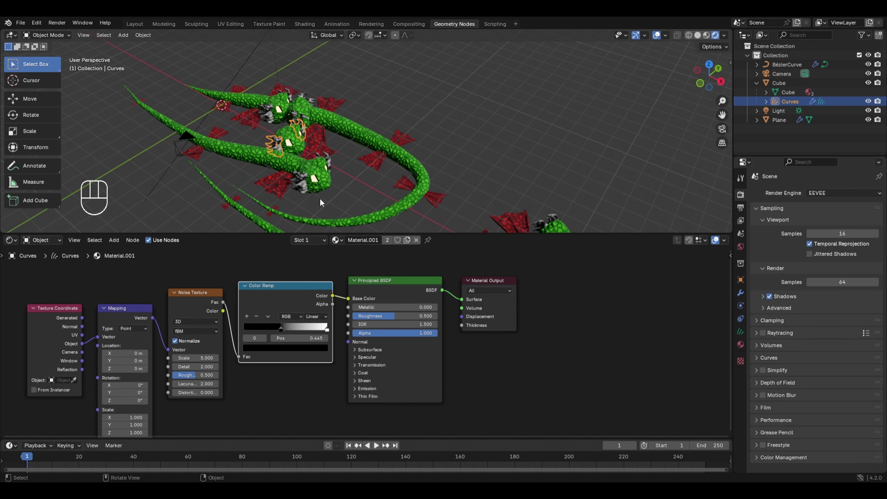
{"action": "scroll", "coordinate": [290, 184], "scroll_direction": "up", "scroll_amount": 2}
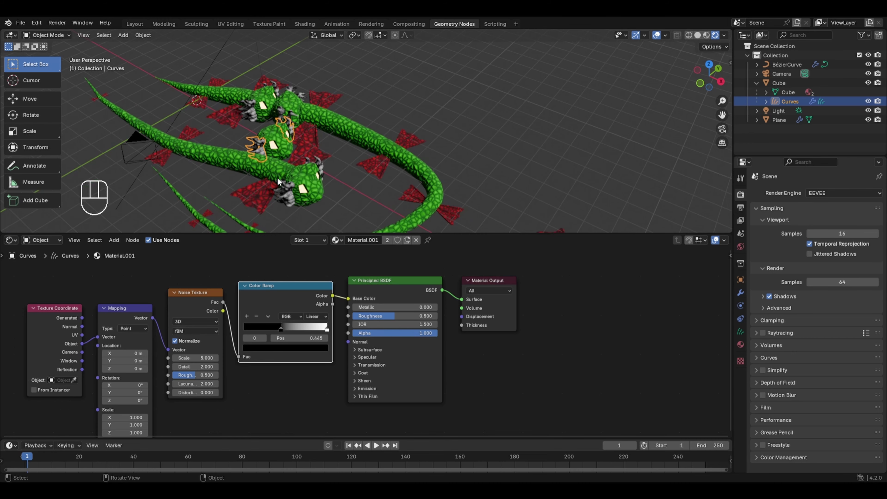
{"action": "scroll", "coordinate": [262, 160], "scroll_direction": "up", "scroll_amount": 2}
{"action": "scroll", "coordinate": [262, 162], "scroll_direction": "up", "scroll_amount": 1}
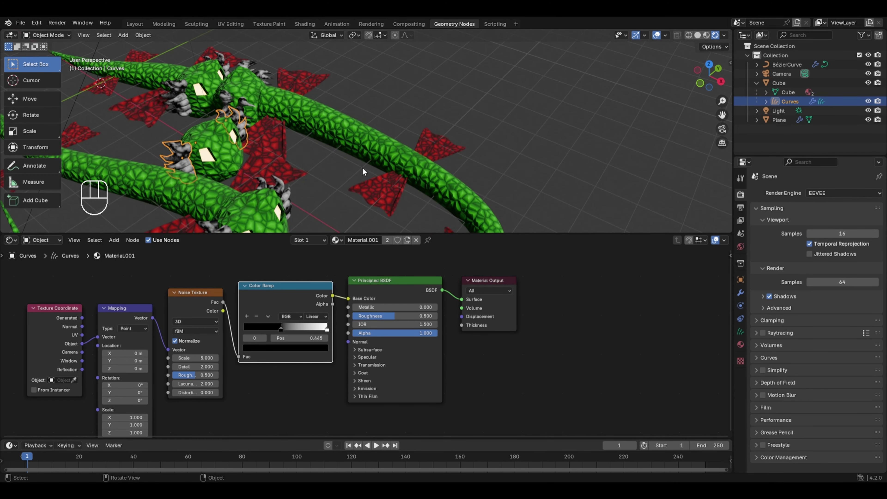
{"action": "scroll", "coordinate": [363, 167], "scroll_direction": "down", "scroll_amount": 4}
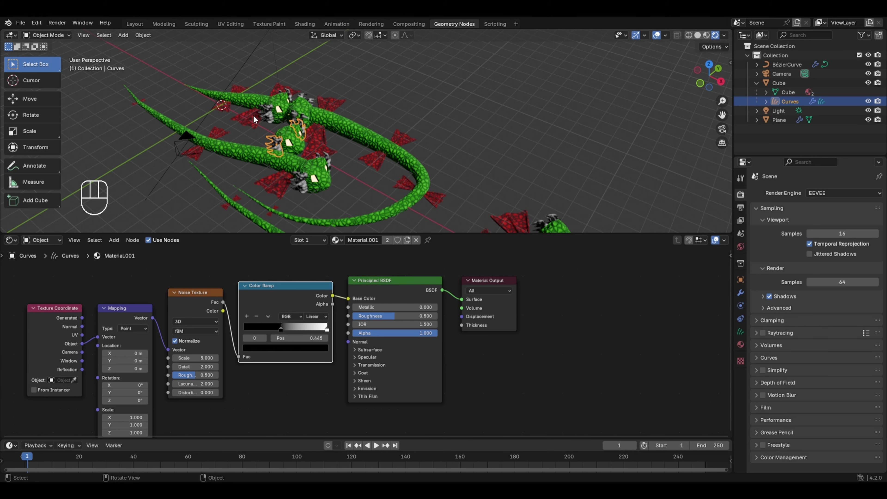
- In top view, edit the BézierCurve to draw one more curved dragon behind the existing ones, then return to Object Mode and deselect
{"action": "key", "text": "KP_7"}
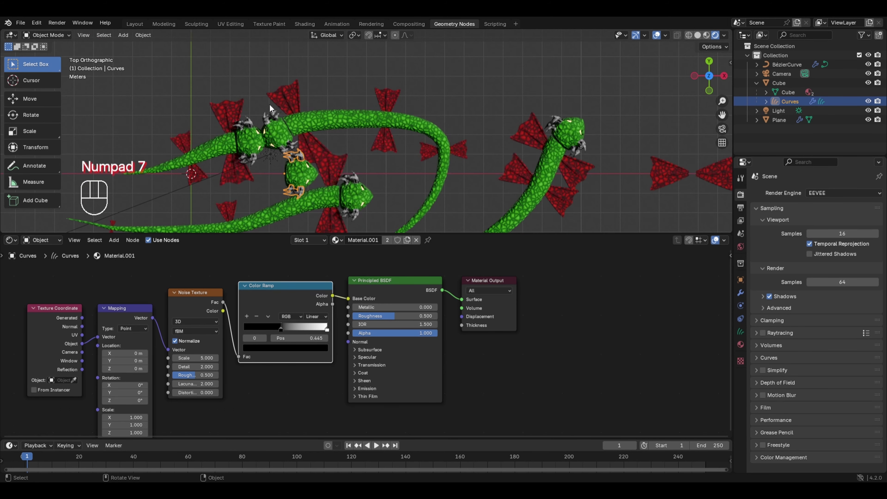
{"action": "left_click", "coordinate": [316, 118]}
{"action": "key", "text": "Tab"}
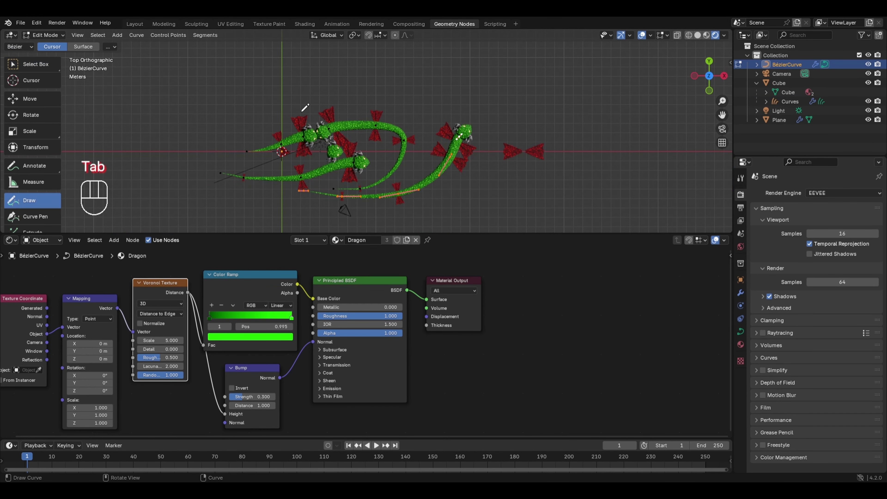
{"action": "left_click_drag", "start_coordinate": [91, 151], "coordinate": [250, 71]}
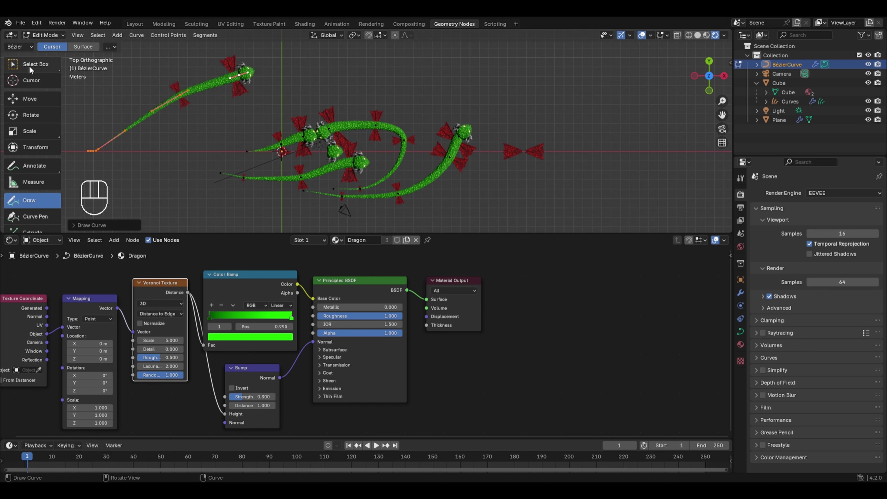
{"action": "key", "text": "Tab"}
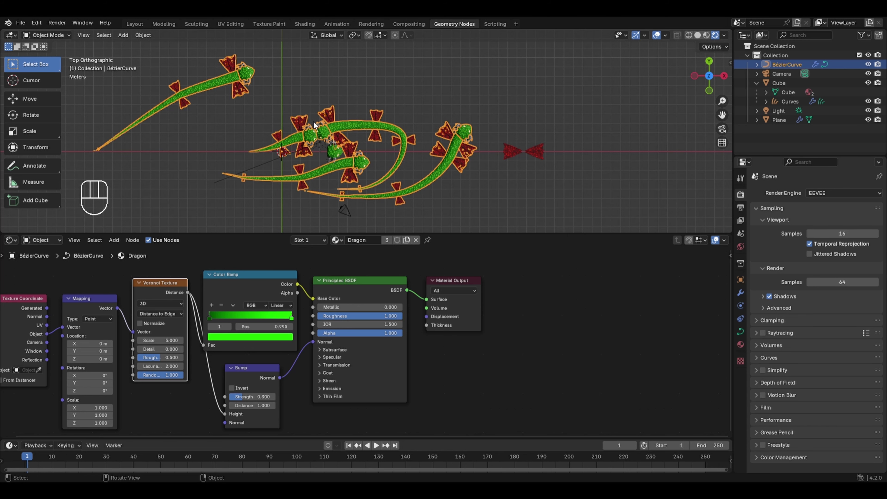
{"action": "left_click", "coordinate": [343, 99]}
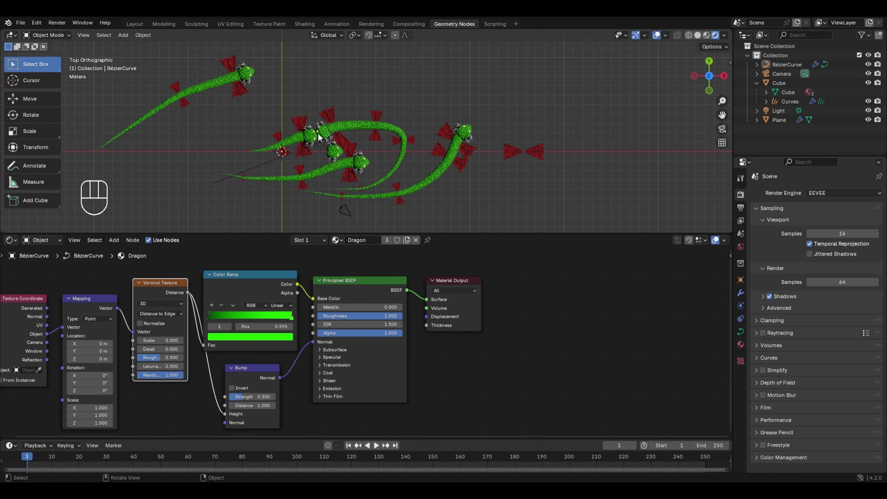
- Undo the last several edits in the dragon scene
{"action": "middle_click_drag", "start_coordinate": [314, 143], "coordinate": [315, 161]}
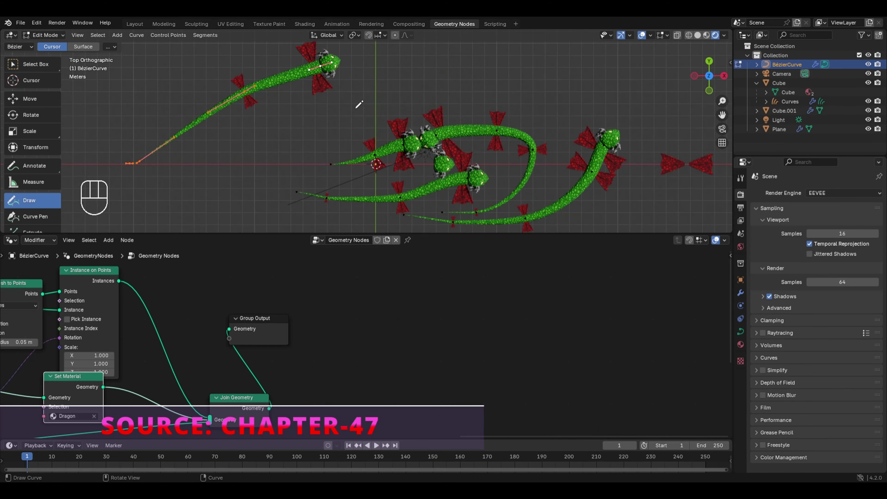
{"action": "key", "text": "ctrl+z"}
{"action": "key", "text": "ctrl+z"}
{"action": "key", "text": "ctrl+z"}
{"action": "key", "text": "ctrl+z"}
{"action": "key", "text": "ctrl+z"}
- Draw additional dragon curves in the BézierCurve behind the existing dragons, undoing one unwanted stroke
{"action": "left_click_drag", "start_coordinate": [307, 118], "coordinate": [523, 89]}
{"action": "middle_click_drag", "start_coordinate": [464, 62], "coordinate": [480, 221], "text": "shift"}
{"action": "left_click_drag", "start_coordinate": [256, 126], "coordinate": [540, 117]}
{"action": "key", "text": "ctrl+z"}
{"action": "left_click_drag", "start_coordinate": [329, 122], "coordinate": [495, 87]}
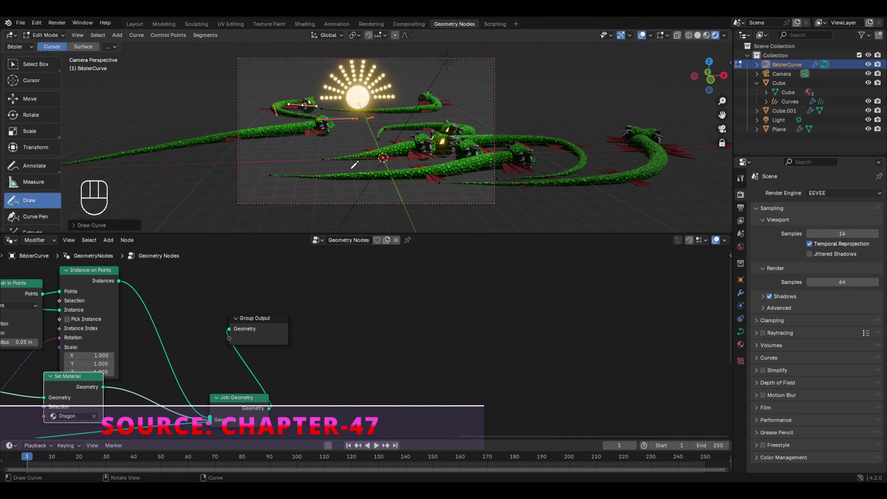